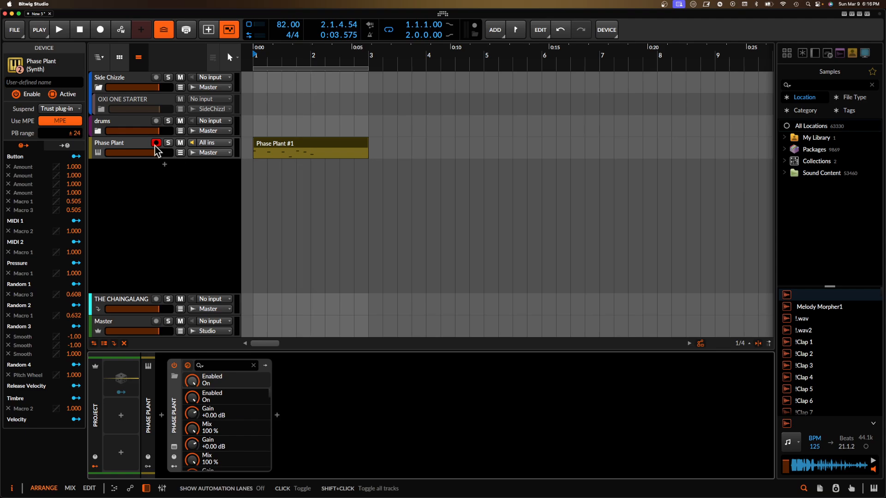
Step: Mute the Phase Plant track and turn up its send to THE CHAINGALANG FX track
{"action": "left_click", "coordinate": [116, 147]}
{"action": "left_click", "coordinate": [180, 143]}
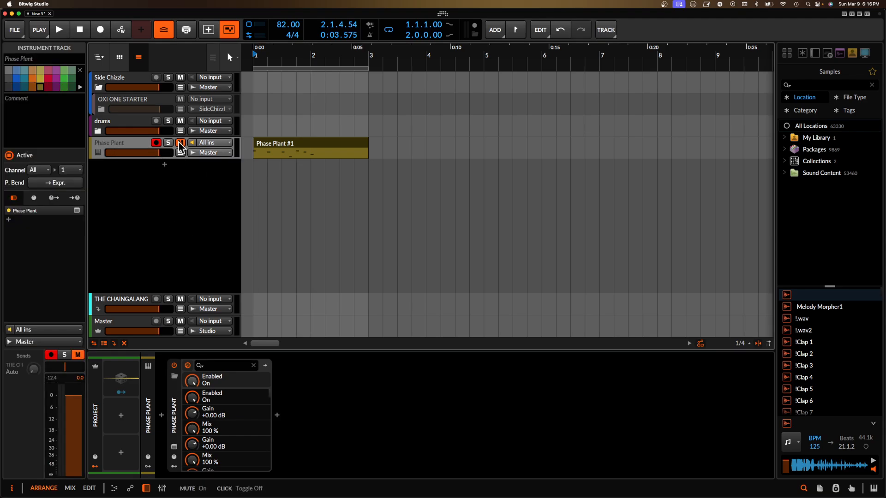
{"action": "left_click", "coordinate": [162, 299]}
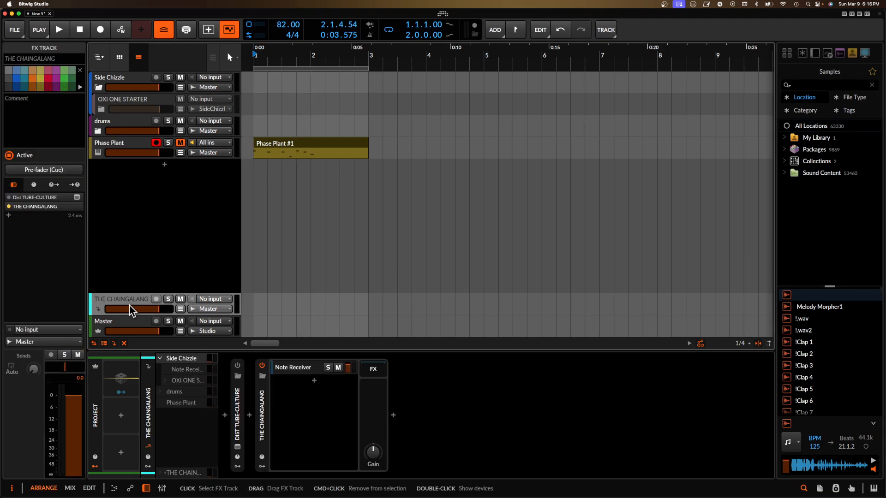
{"action": "left_click", "coordinate": [133, 155]}
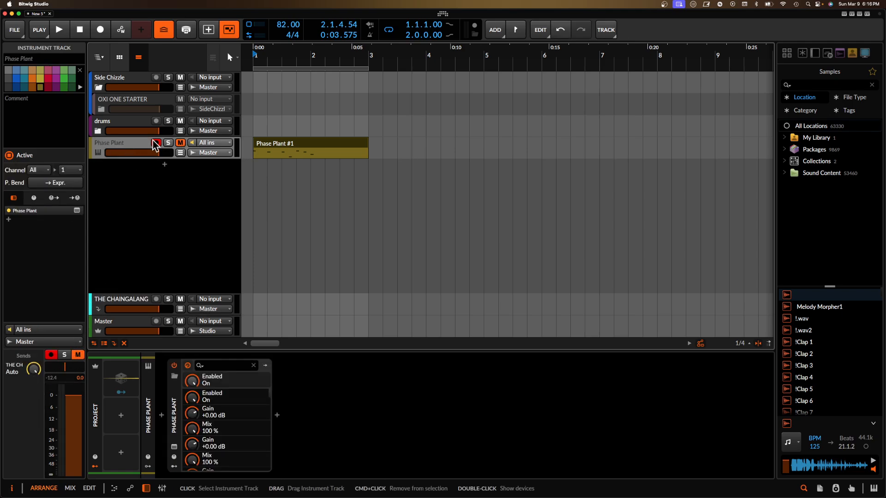
Step: Add an FX track below THE CHAINGALANG and turn up the new track's feedback send to itself
{"action": "left_click", "coordinate": [132, 307]}
{"action": "right_click", "coordinate": [133, 307]}
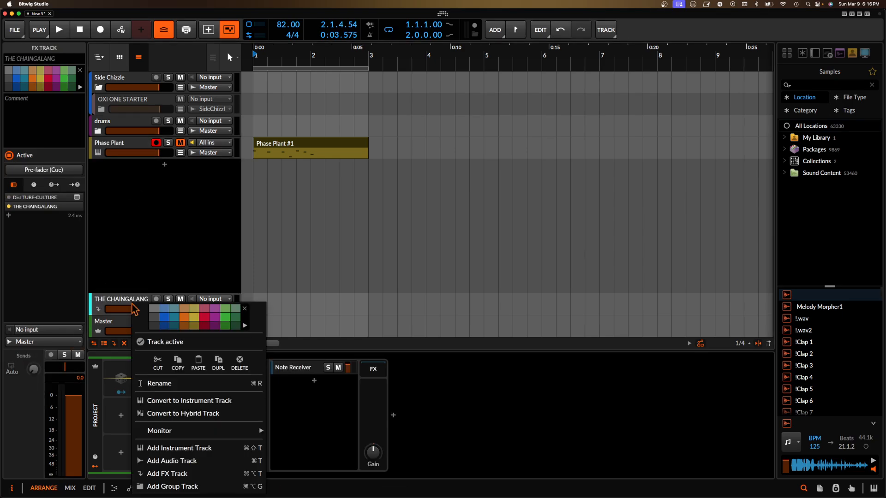
{"action": "left_click", "coordinate": [173, 475]}
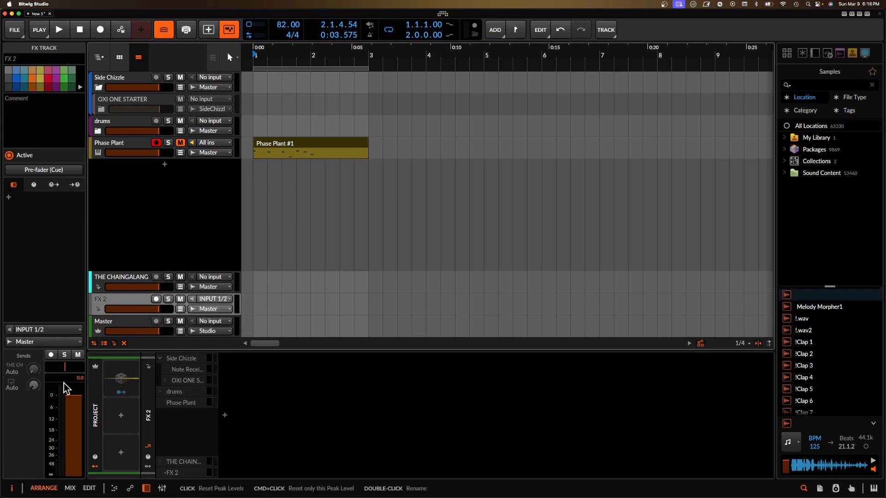
{"action": "left_click_drag", "start_coordinate": [34, 386], "coordinate": [34, 344]}
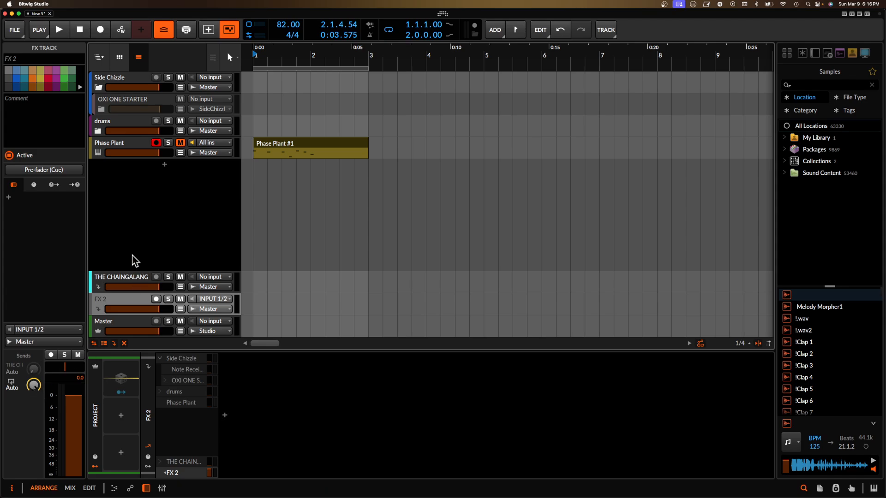
Step: Turn up THE CHAINGALANG's send to FX 2 and lower the Master track's volume
{"action": "left_click", "coordinate": [116, 282]}
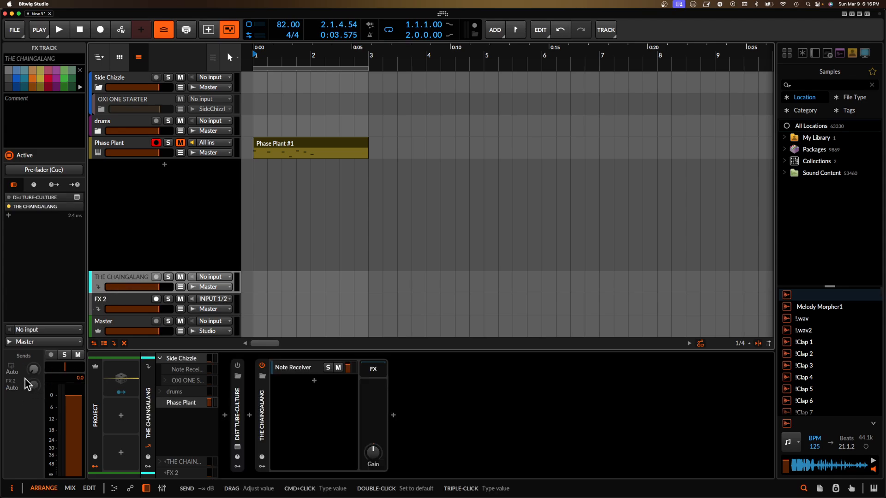
{"action": "left_click_drag", "start_coordinate": [34, 385], "coordinate": [34, 356]}
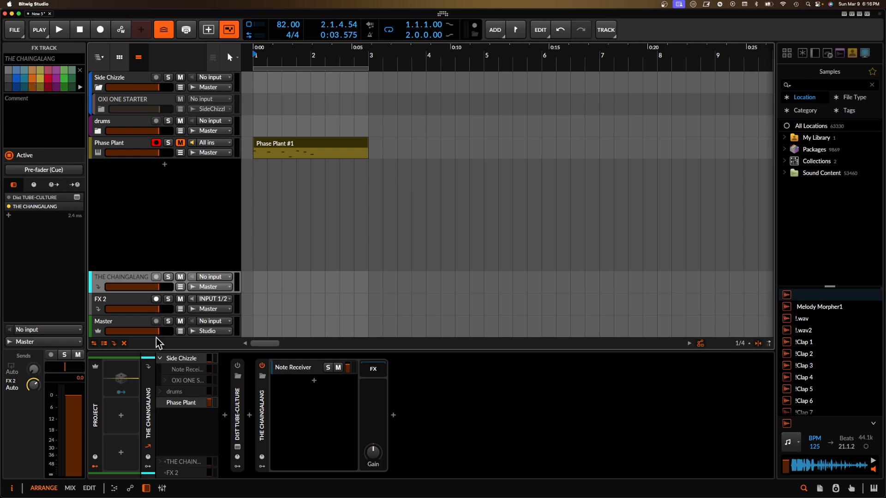
{"action": "left_click_drag", "start_coordinate": [156, 332], "coordinate": [144, 333]}
Step: Play back the Phase Plant clip with its track unmuted, and lower the Phase Plant track's volume
{"action": "left_click", "coordinate": [284, 145]}
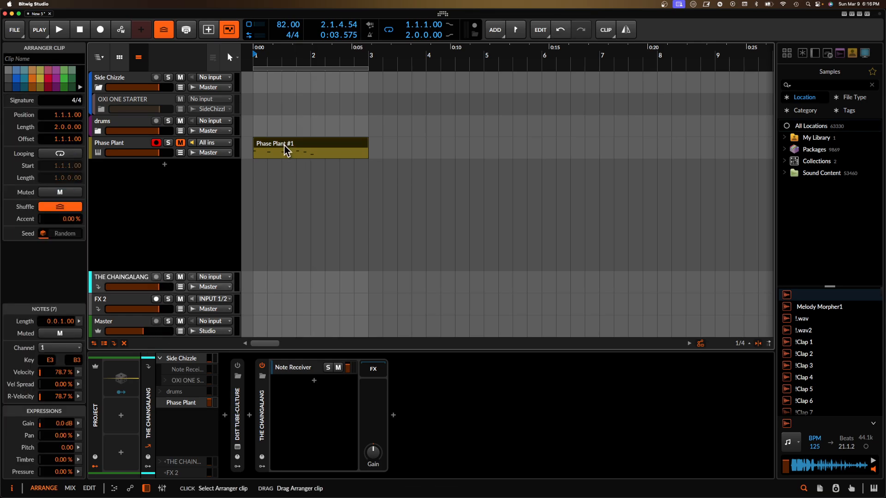
{"action": "scroll", "coordinate": [285, 145], "scroll_direction": "up", "scroll_amount": 2}
{"action": "scroll", "coordinate": [285, 145], "scroll_direction": "down", "scroll_amount": 1}
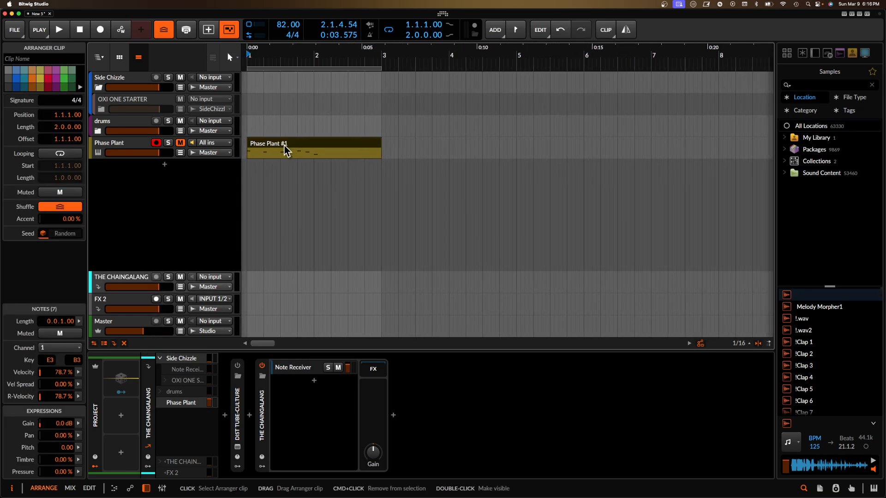
{"action": "key", "text": "space"}
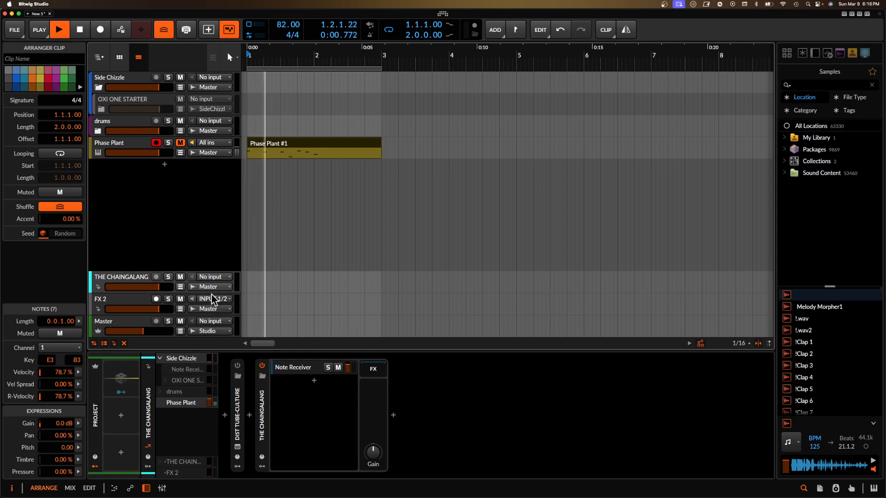
{"action": "left_click_drag", "start_coordinate": [159, 153], "coordinate": [139, 153]}
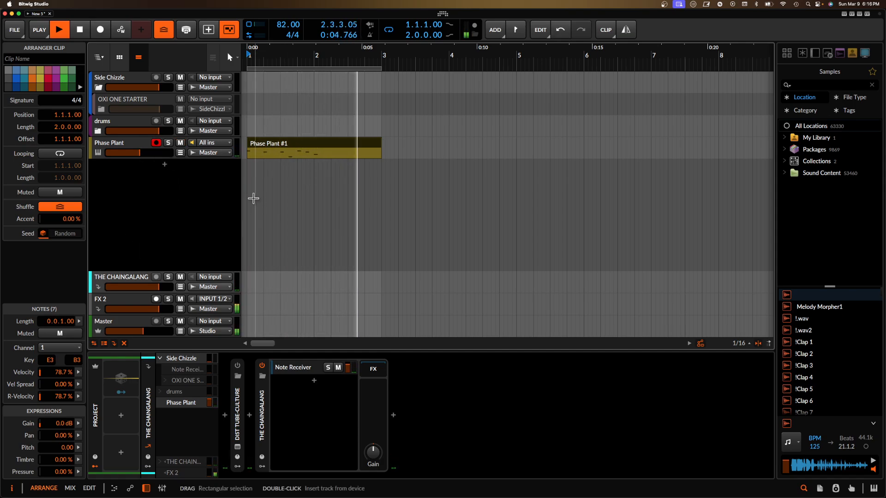
Step: During playback, reduce FX 2's send to itself and raise THE CHAINGALANG's send to itself to about -1.7 dB
{"action": "left_click", "coordinate": [132, 299]}
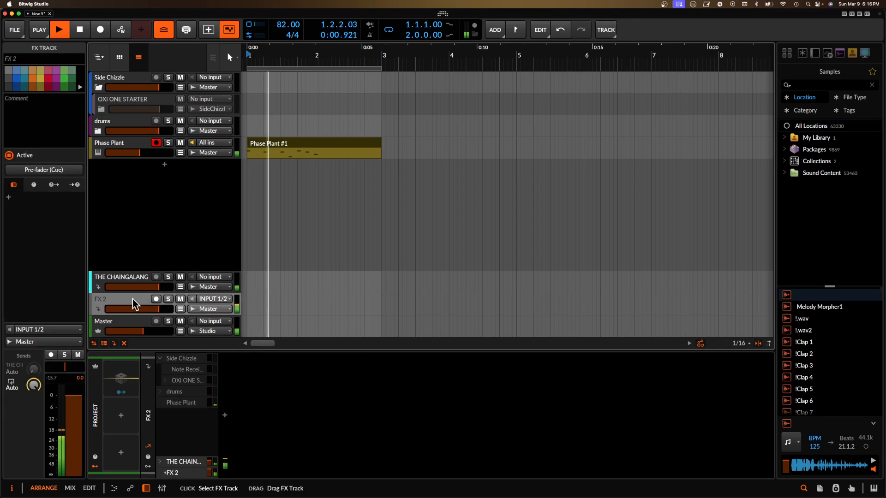
{"action": "mouse_move", "coordinate": [34, 385]}
{"action": "left_mouse_down"}
{"action": "mouse_move", "coordinate": [34, 415]}
{"action": "mouse_move", "coordinate": [33, 398]}
{"action": "left_mouse_up"}
{"action": "left_click", "coordinate": [111, 282]}
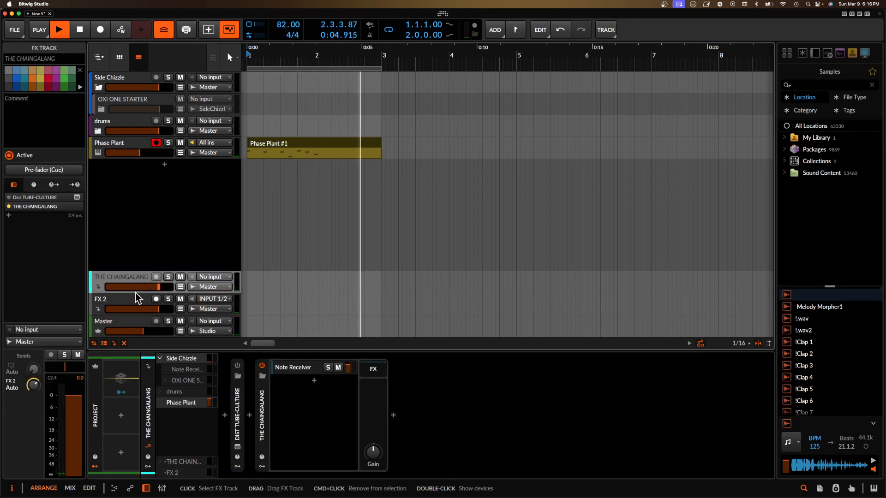
{"action": "left_click_drag", "start_coordinate": [33, 370], "coordinate": [34, 342]}
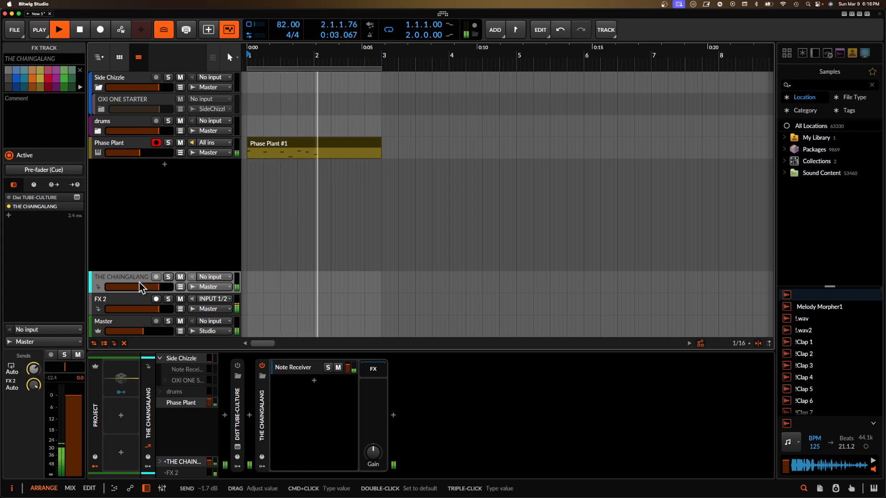
{"action": "key", "text": "space"}
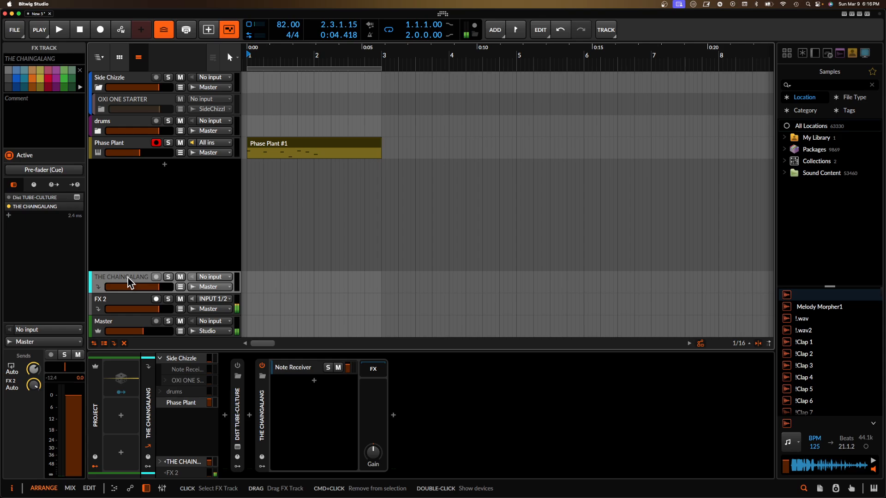
Step: Collapse the instrument layer device on THE CHAINGALANG track and insert an Over distortion device after it
{"action": "left_click", "coordinate": [132, 303]}
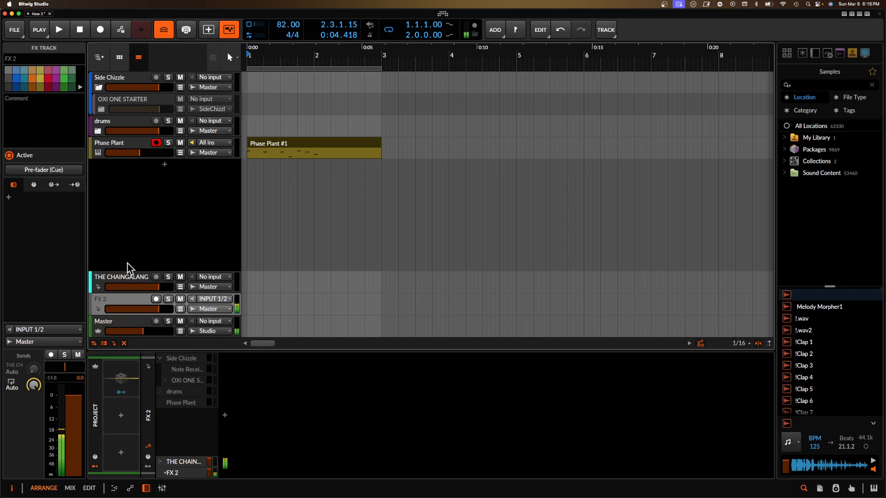
{"action": "left_click", "coordinate": [125, 276]}
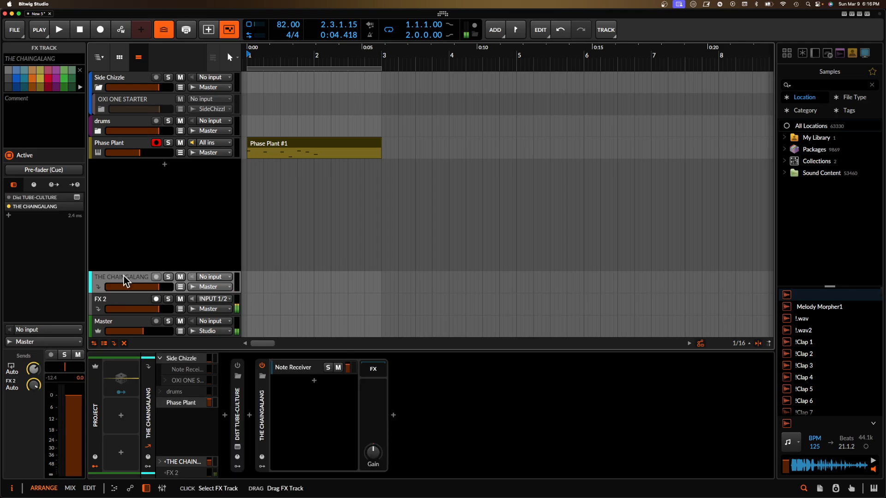
{"action": "double_click", "coordinate": [262, 404]}
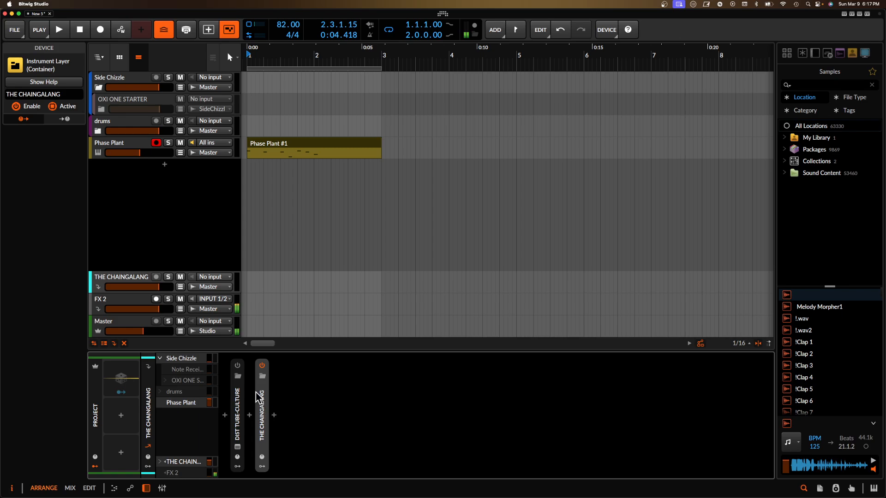
{"action": "left_click", "coordinate": [274, 416]}
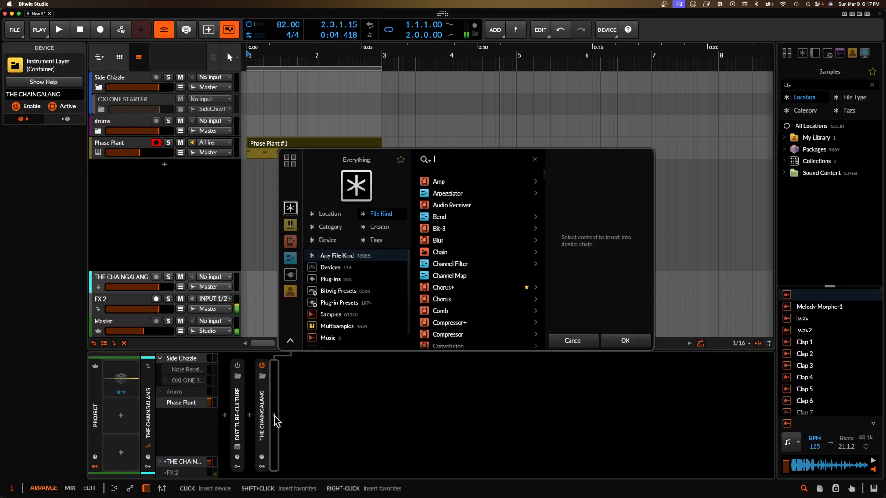
{"action": "type", "text": "over"}
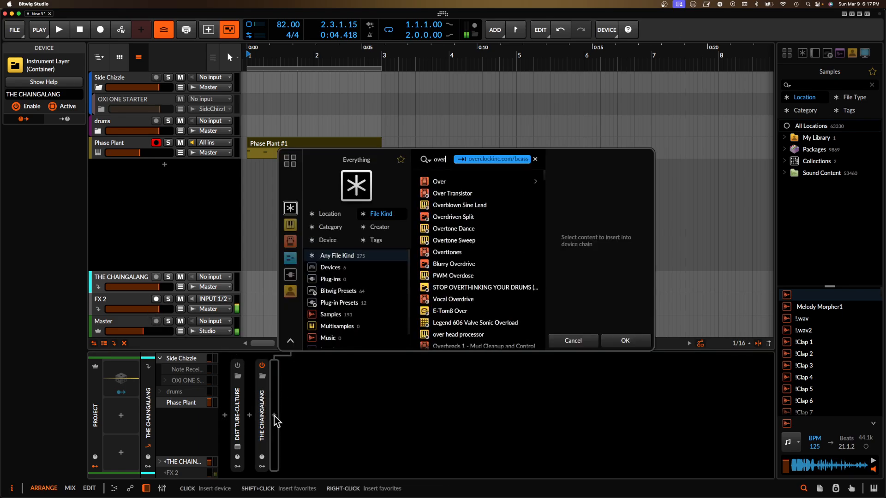
{"action": "left_click", "coordinate": [442, 183]}
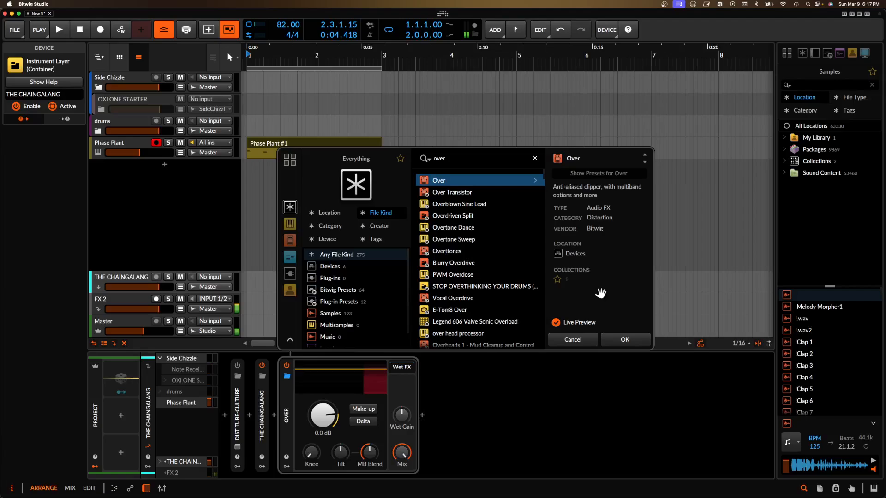
{"action": "left_click", "coordinate": [623, 341]}
Step: Turn down both sends on THE CHAINGALANG and FX 2's send to itself to stop the ringing feedback
{"action": "left_click", "coordinate": [126, 283]}
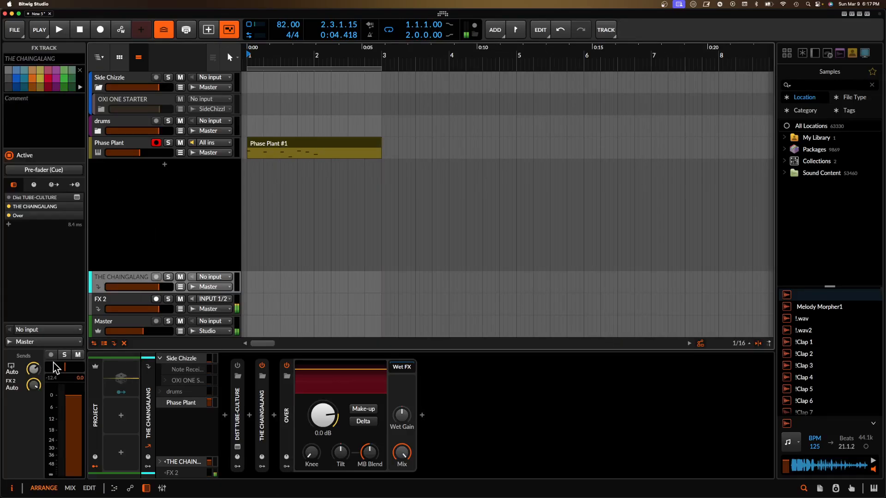
{"action": "left_click", "coordinate": [123, 302]}
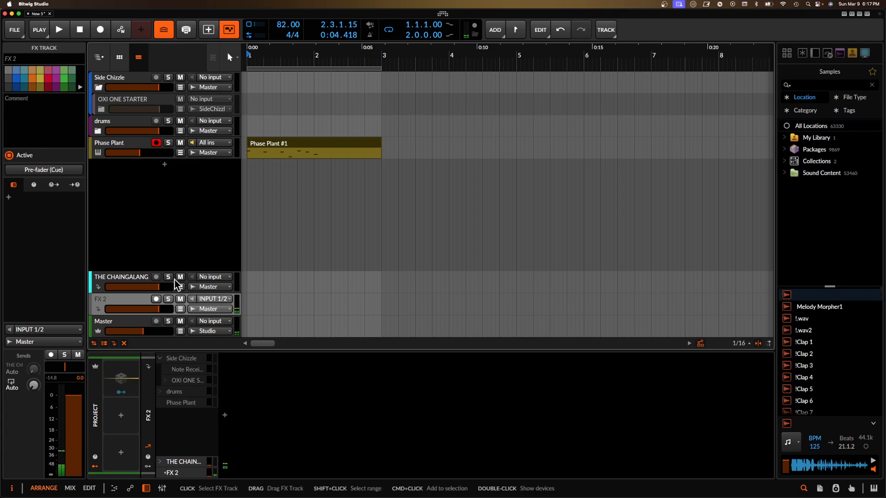
{"action": "left_click", "coordinate": [131, 281]}
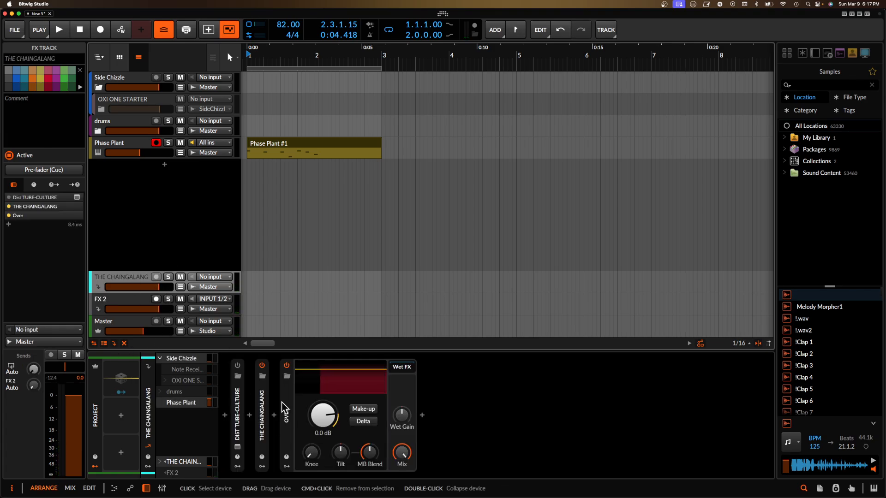
{"action": "left_click", "coordinate": [299, 383]}
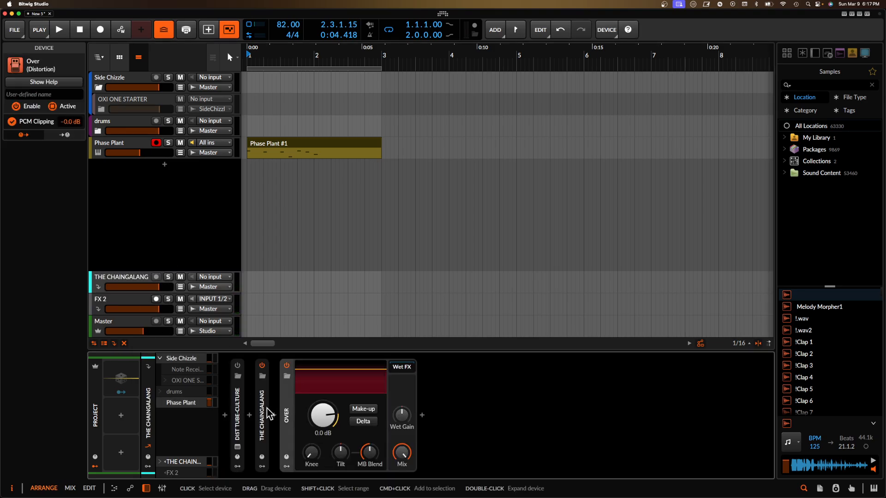
Step: Insert an Over distortion device on the FX 2 track
{"action": "left_click", "coordinate": [136, 307]}
{"action": "left_click", "coordinate": [226, 415]}
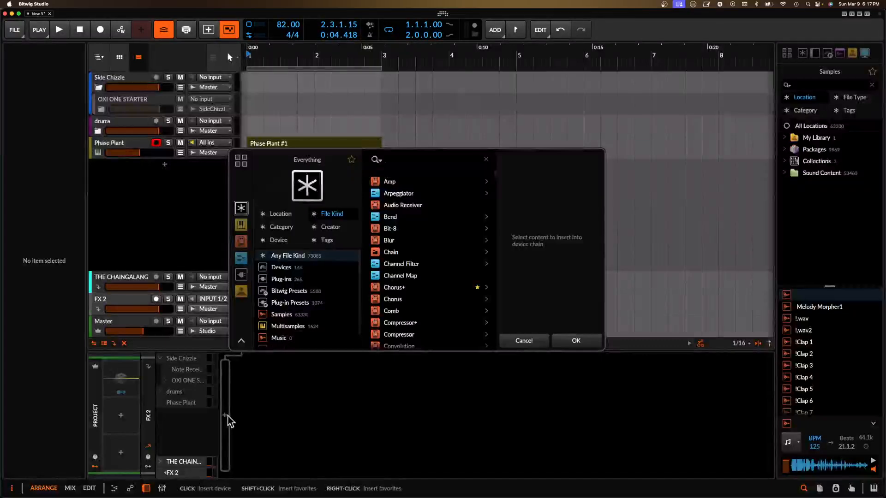
{"action": "type", "text": "over"}
{"action": "left_click", "coordinate": [390, 181]}
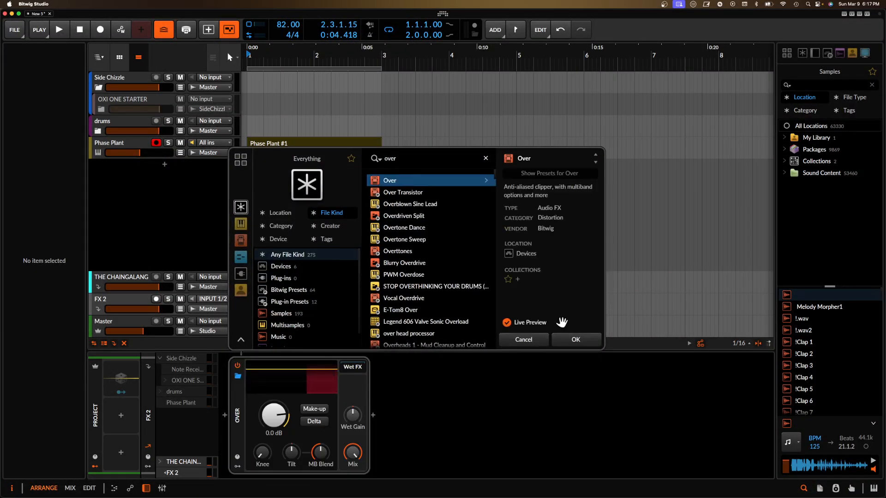
{"action": "left_click", "coordinate": [575, 340]}
Step: Insert a Delay+ device before Over on the second FX track
{"action": "left_click", "coordinate": [232, 417]}
{"action": "type", "text": "delay"}
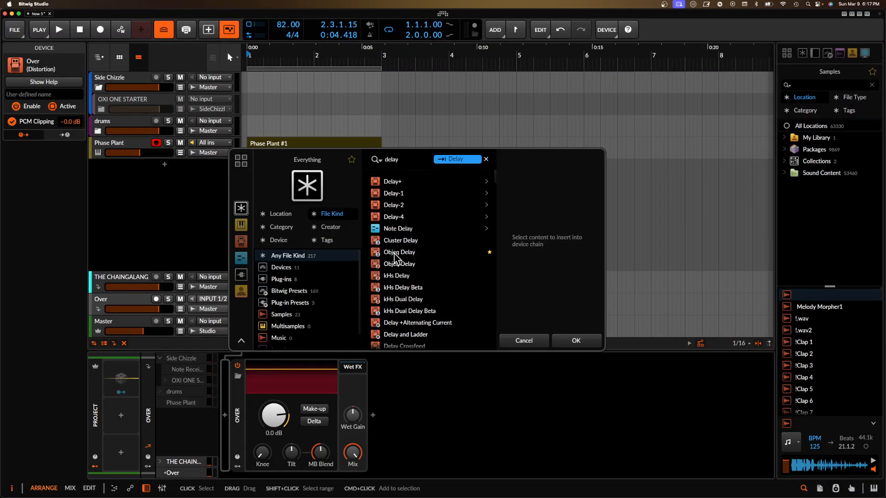
{"action": "left_click", "coordinate": [390, 181]}
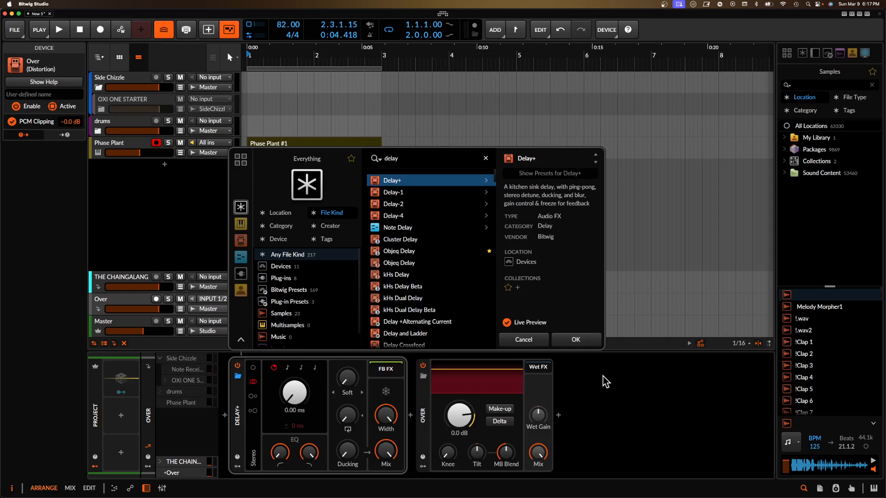
{"action": "left_click", "coordinate": [577, 341]}
Step: Open the modulator slots of the Delay+ device and add a Random modulator to it
{"action": "left_click", "coordinate": [253, 382]}
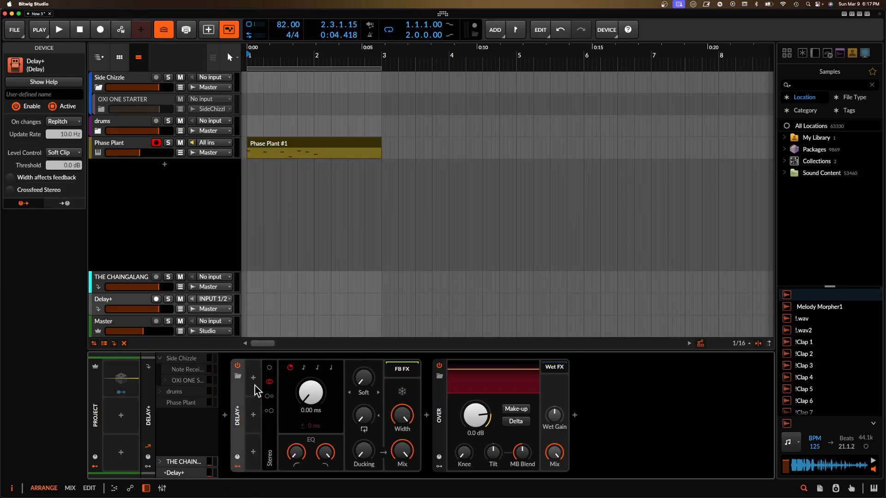
{"action": "left_click", "coordinate": [253, 378]}
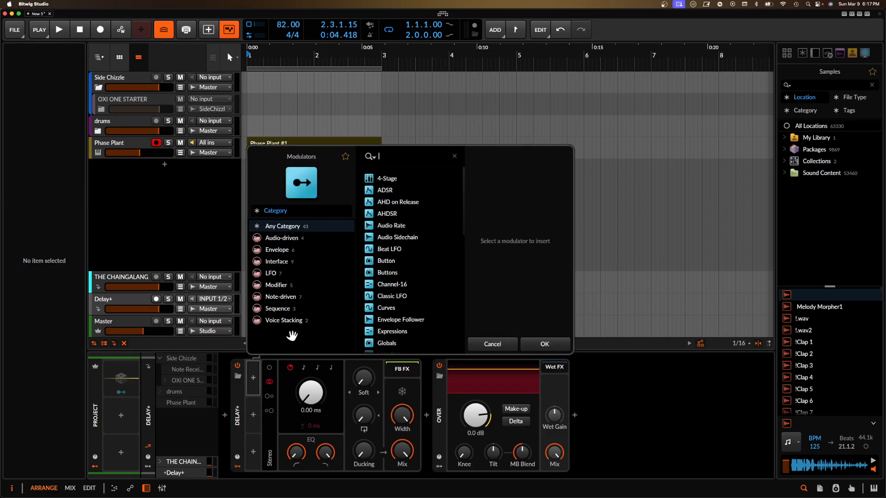
{"action": "type", "text": "random"}
{"action": "left_click", "coordinate": [388, 179]}
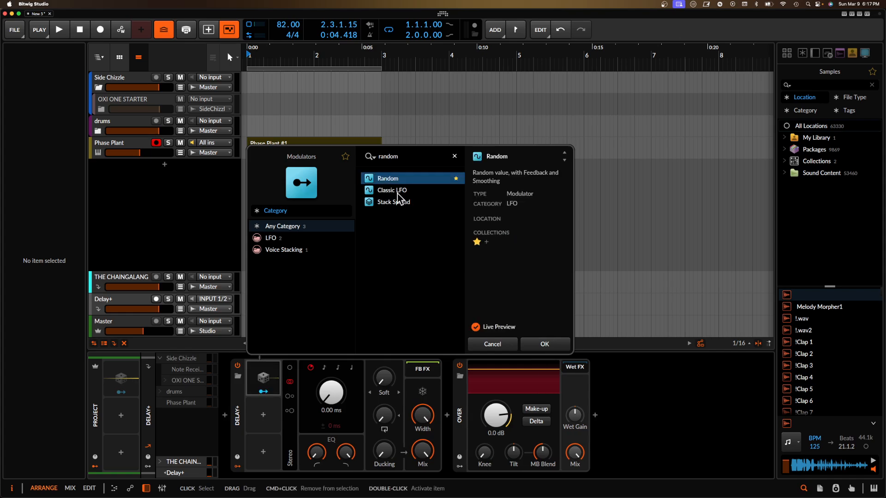
{"action": "left_click", "coordinate": [546, 342]}
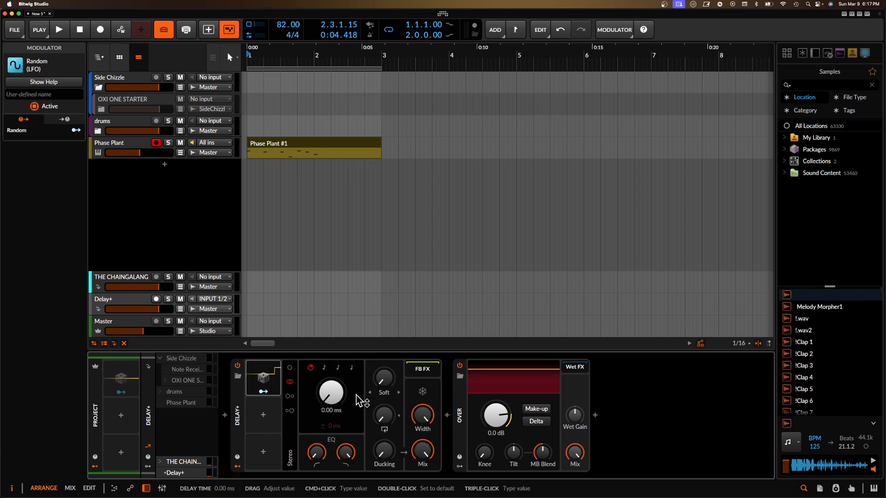
Step: Map the Random modulator to the Delay+ freeze switch (Forever) with an amount of 1.000
{"action": "left_click", "coordinate": [262, 391]}
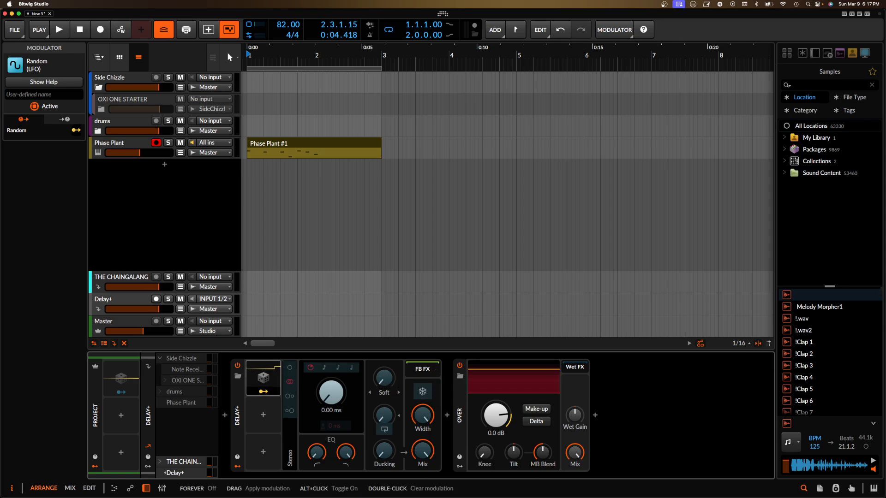
{"action": "left_click", "coordinate": [423, 392]}
{"action": "left_click", "coordinate": [263, 392]}
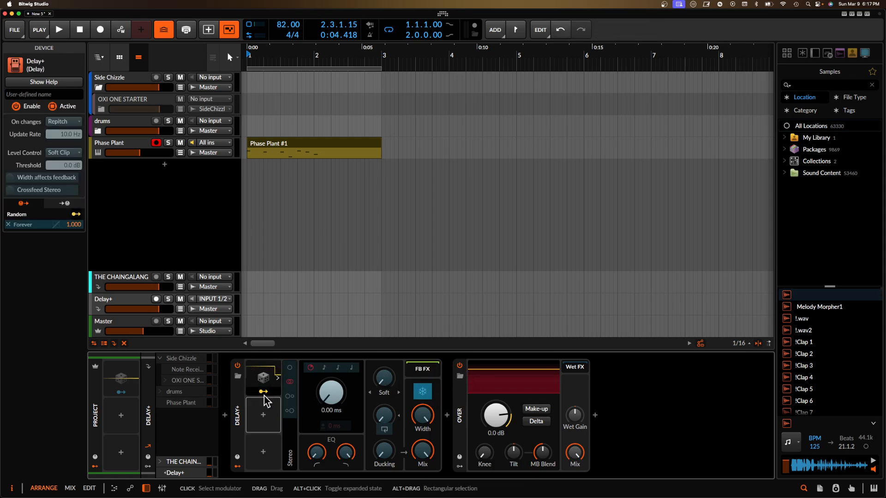
Step: Show the Random modulator's settings and set its rate timebase to Bar
{"action": "left_click", "coordinate": [264, 380]}
{"action": "left_click", "coordinate": [344, 381]}
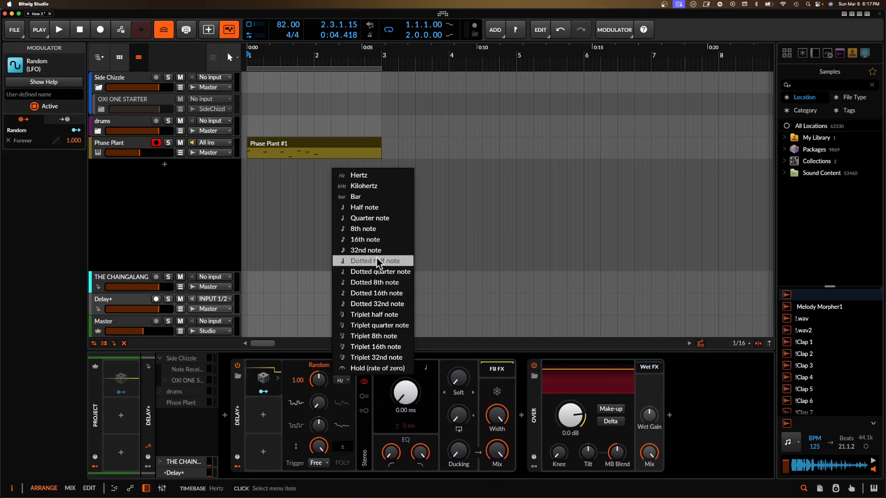
{"action": "left_click", "coordinate": [364, 197]}
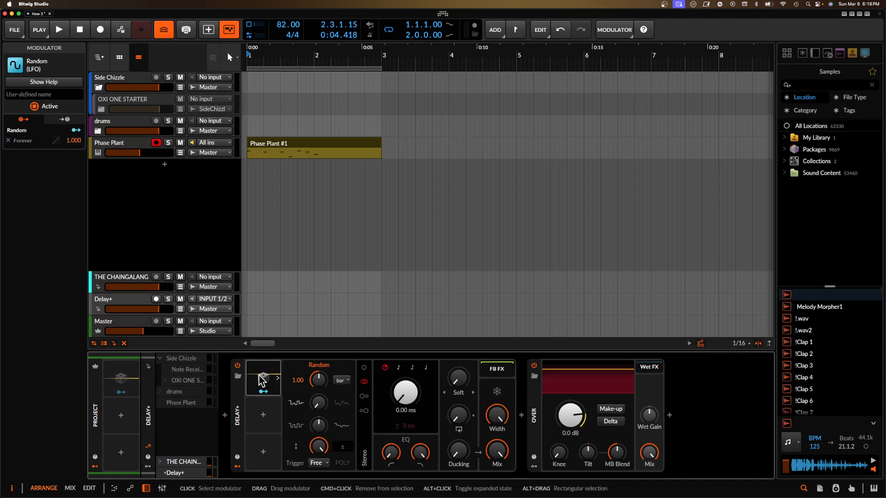
Step: Duplicate the Random modulator into the next slot and map the copy to the delay time with an amount of 1.374
{"action": "left_click_drag", "start_coordinate": [262, 380], "coordinate": [263, 418]}
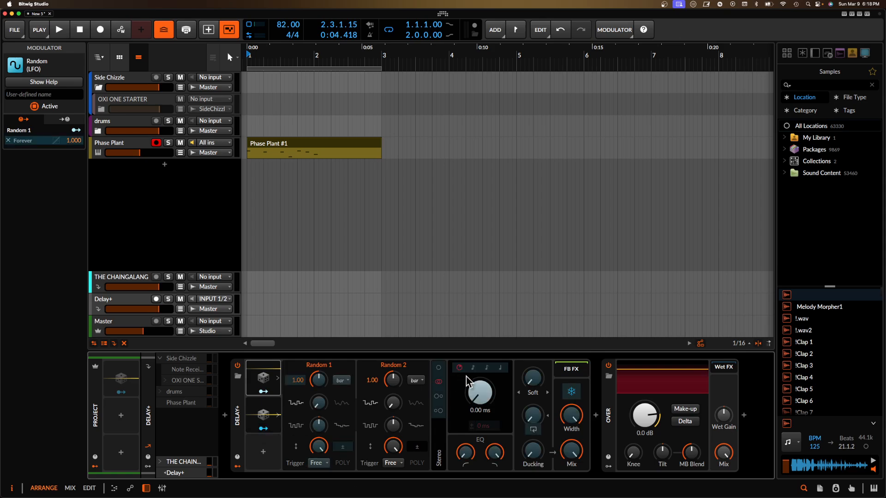
{"action": "left_click", "coordinate": [262, 414]}
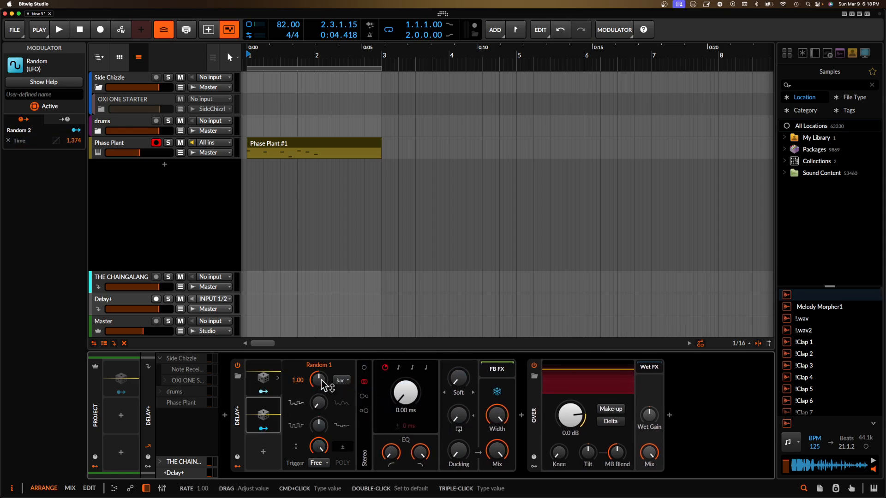
Step: Set the rate timebase of Random 1 to Half note
{"action": "left_click", "coordinate": [342, 380]}
{"action": "left_click", "coordinate": [368, 204]}
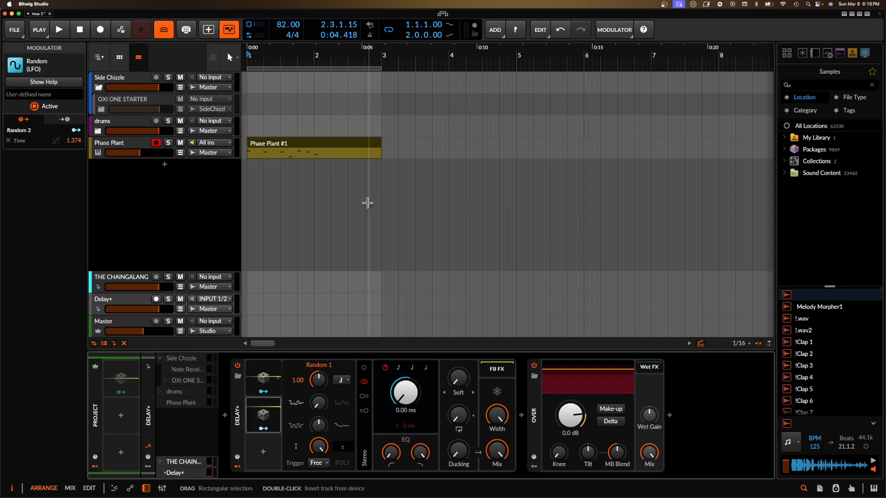
Step: Copy the modulated Delay+ device to THE CHAINGALANG track, placing it before Over
{"action": "left_click", "coordinate": [240, 413]}
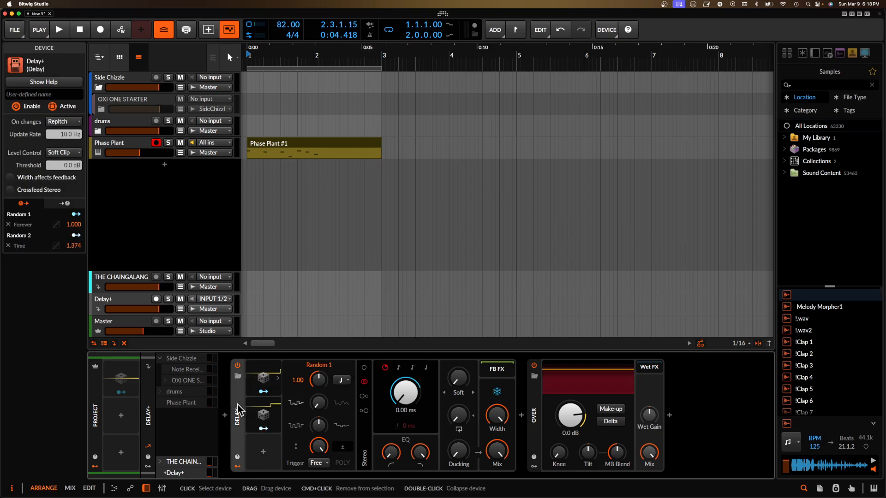
{"action": "left_click", "coordinate": [118, 278]}
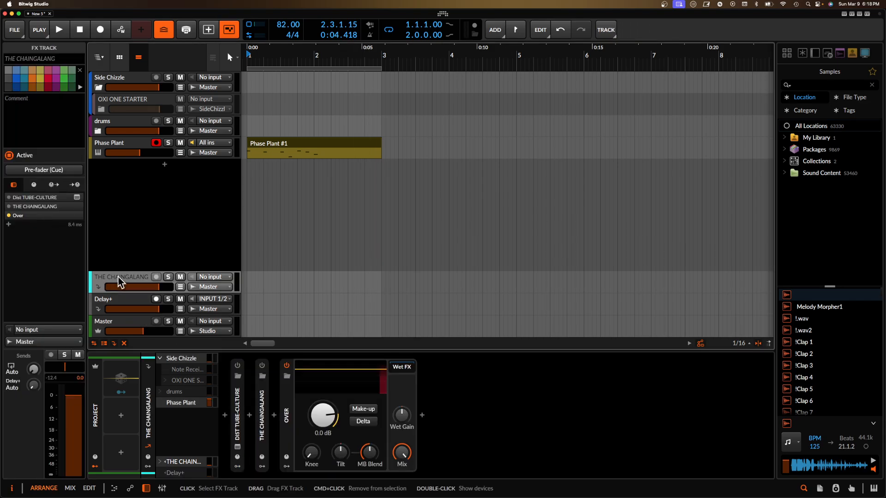
{"action": "left_click", "coordinate": [276, 420]}
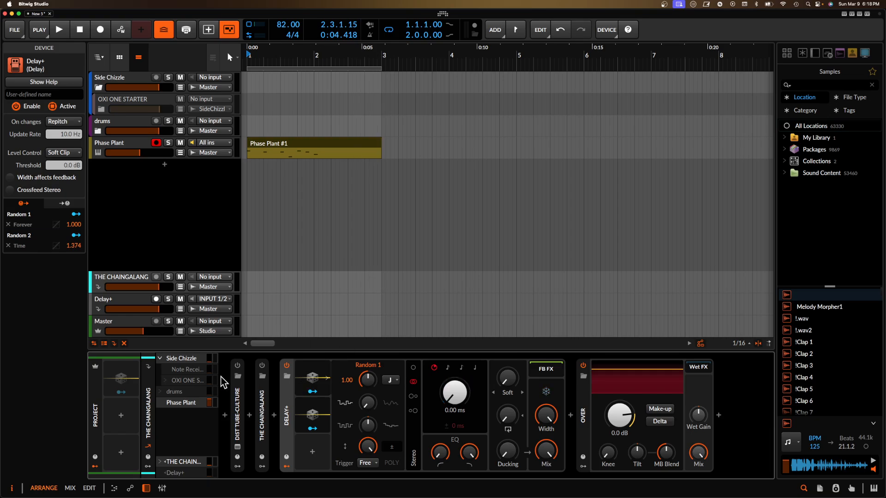
Step: Turn THE CHAINGALANG's send to the Delay+ track all the way up
{"action": "left_click", "coordinate": [110, 146]}
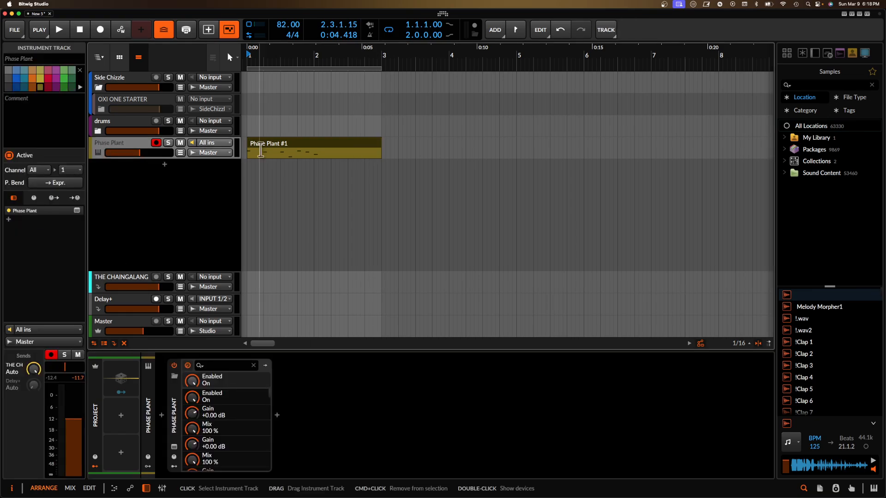
{"action": "left_click", "coordinate": [145, 300]}
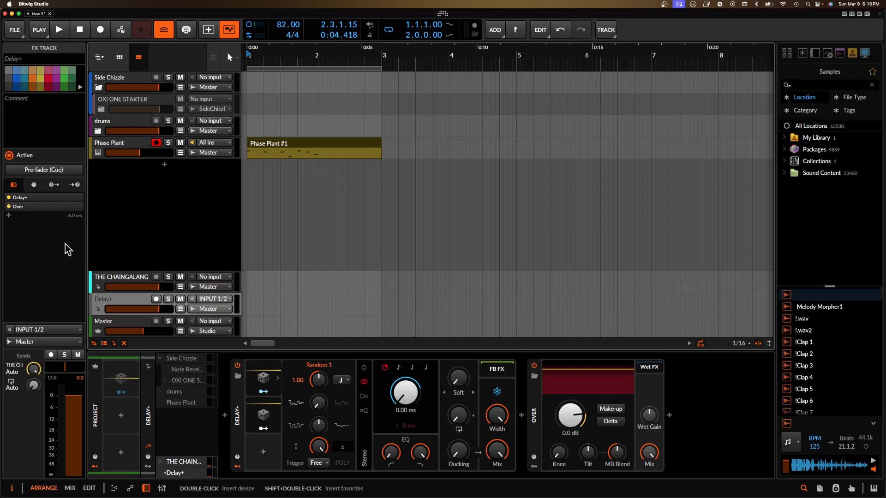
{"action": "left_click", "coordinate": [144, 280]}
{"action": "left_click_drag", "start_coordinate": [34, 385], "coordinate": [33, 295]}
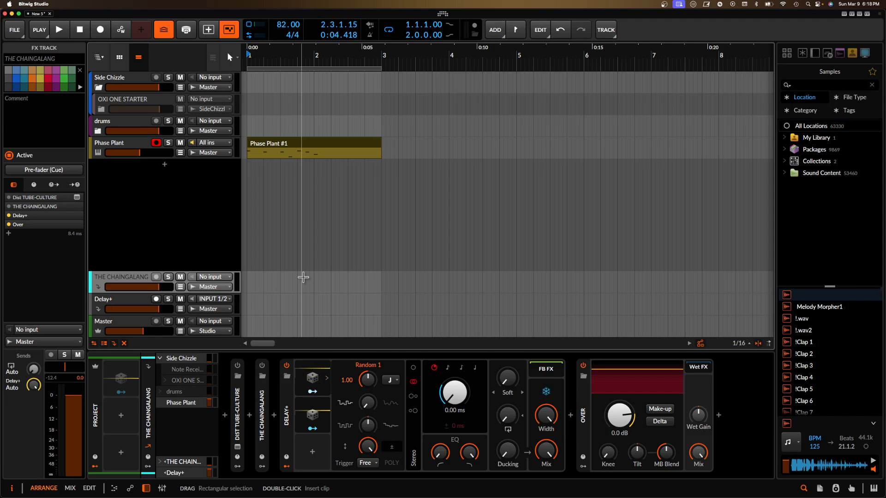
Step: During playback, raise the Phase Plant track's volume to 0.0 dB and the feedback of Delay+ on both FX tracks
{"action": "key", "text": "space"}
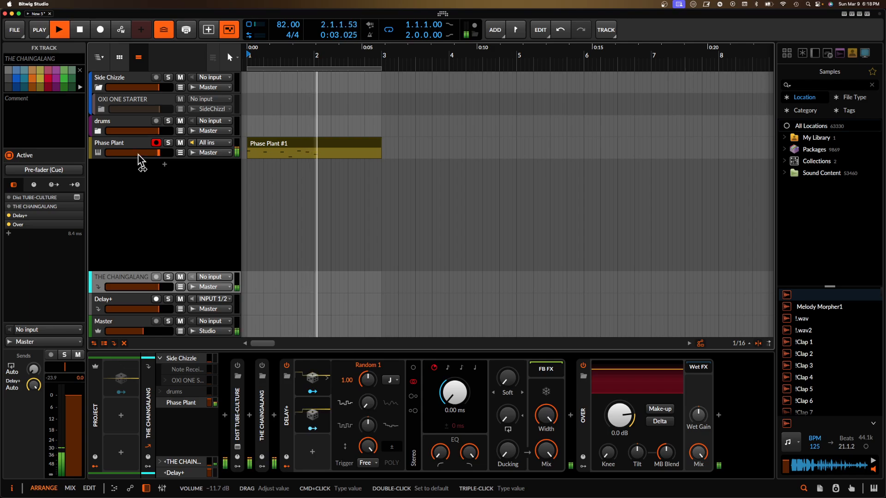
{"action": "left_click_drag", "start_coordinate": [138, 154], "coordinate": [157, 157]}
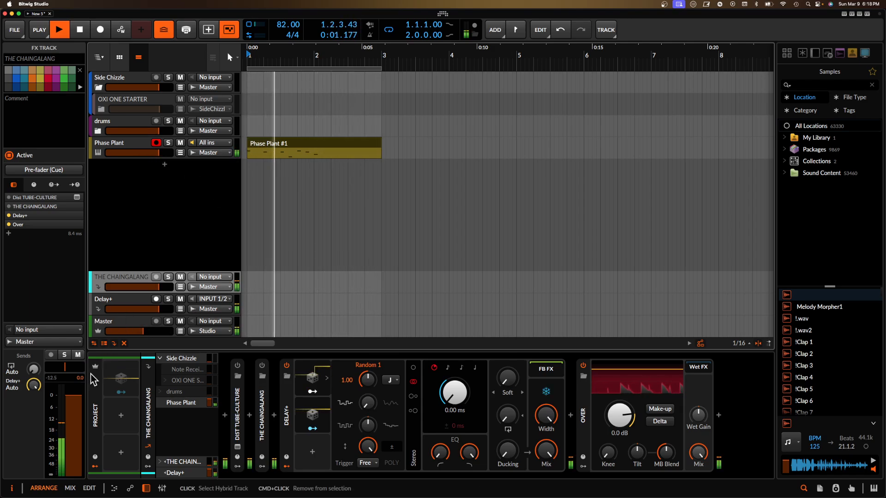
{"action": "left_click", "coordinate": [127, 301]}
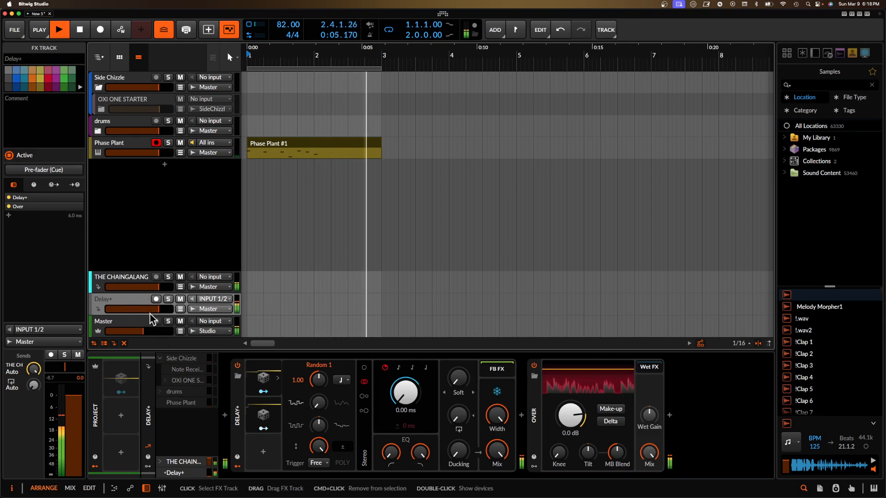
{"action": "left_click", "coordinate": [111, 287]}
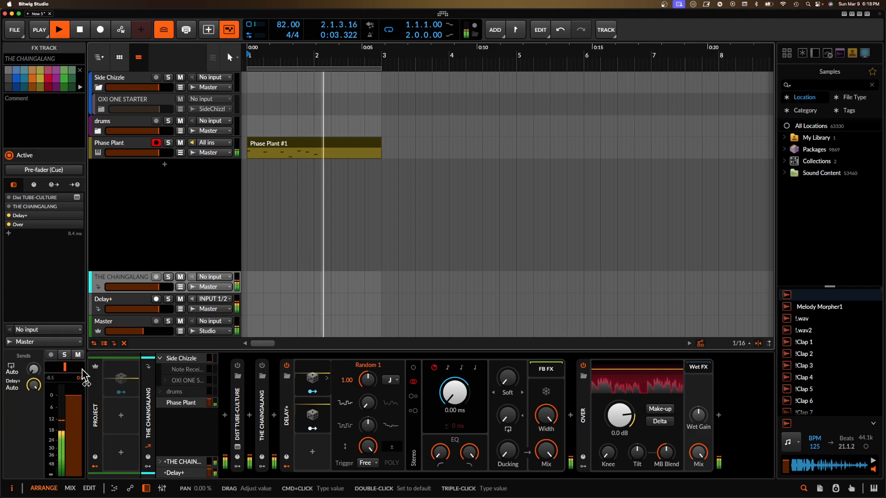
{"action": "left_click", "coordinate": [139, 306]}
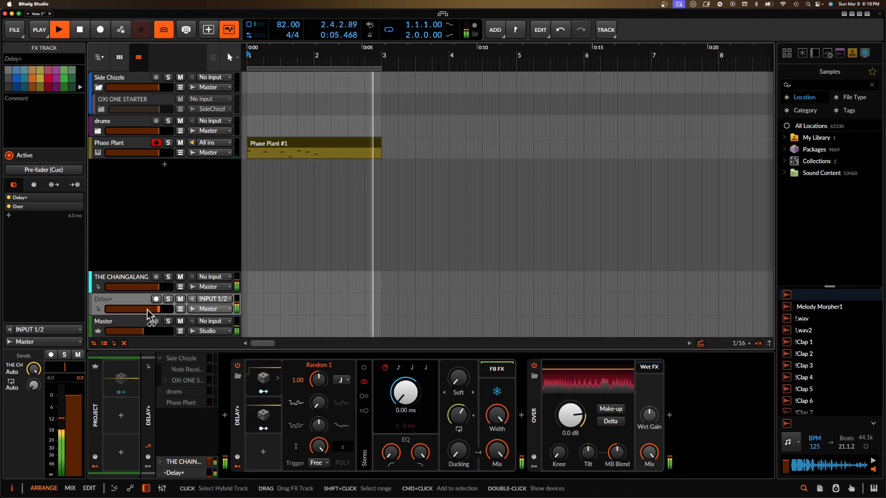
{"action": "left_click", "coordinate": [125, 284]}
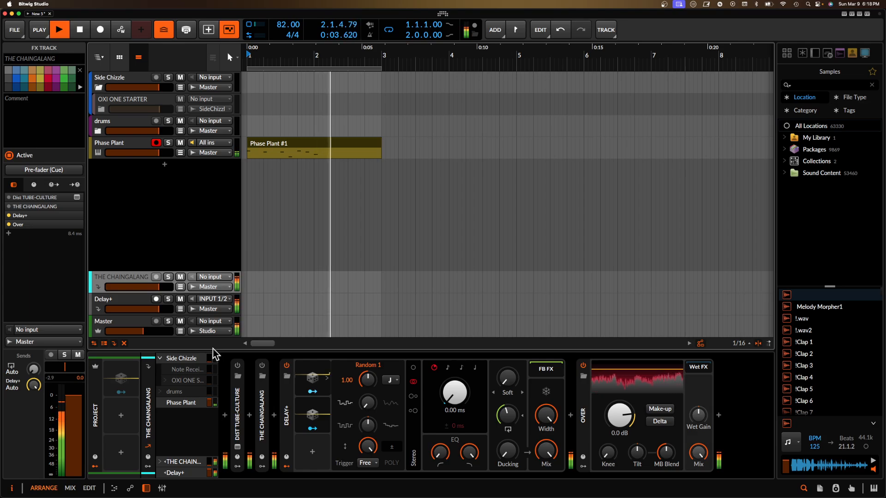
Step: Lower the Master volume and, with playback stopped, turn off THE CHAINGALANG's send to Delay+
{"action": "left_click_drag", "start_coordinate": [152, 331], "coordinate": [131, 332]}
{"action": "key", "text": "space"}
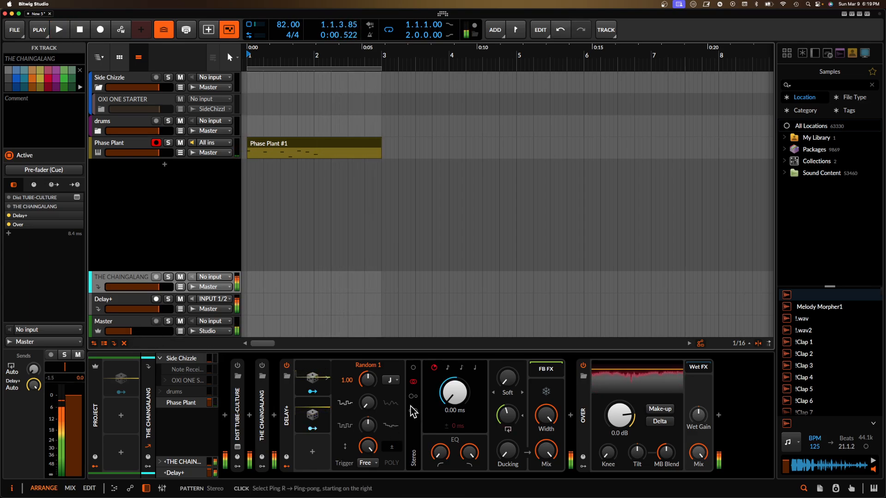
{"action": "left_click_drag", "start_coordinate": [34, 385], "coordinate": [34, 386]}
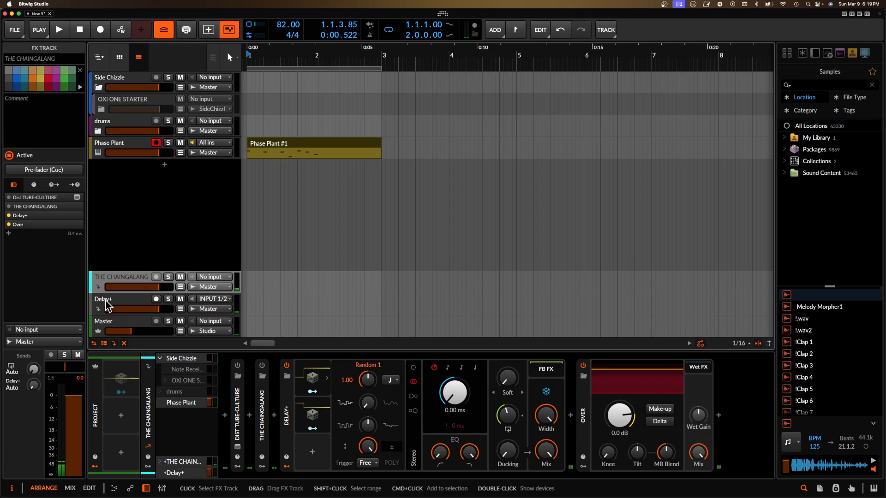
{"action": "left_click", "coordinate": [112, 323]}
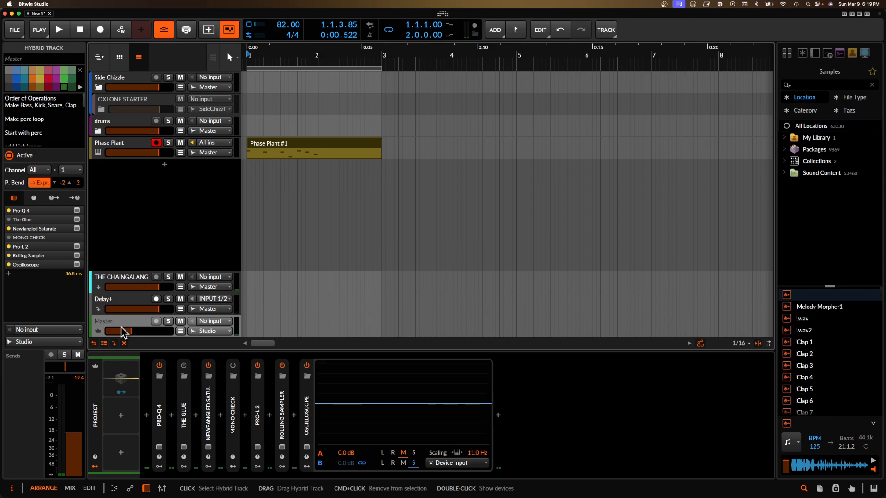
{"action": "left_click", "coordinate": [122, 303]}
{"action": "left_click", "coordinate": [237, 406]}
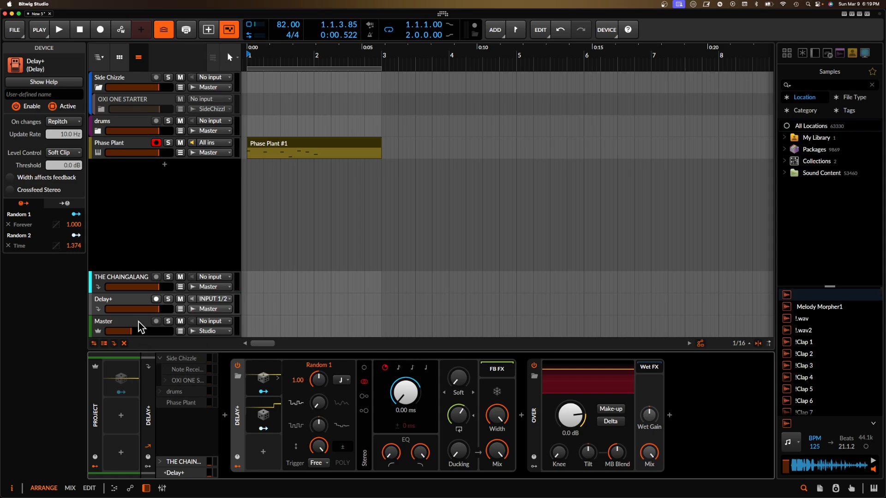
{"action": "left_click", "coordinate": [124, 284]}
{"action": "left_click", "coordinate": [122, 300]}
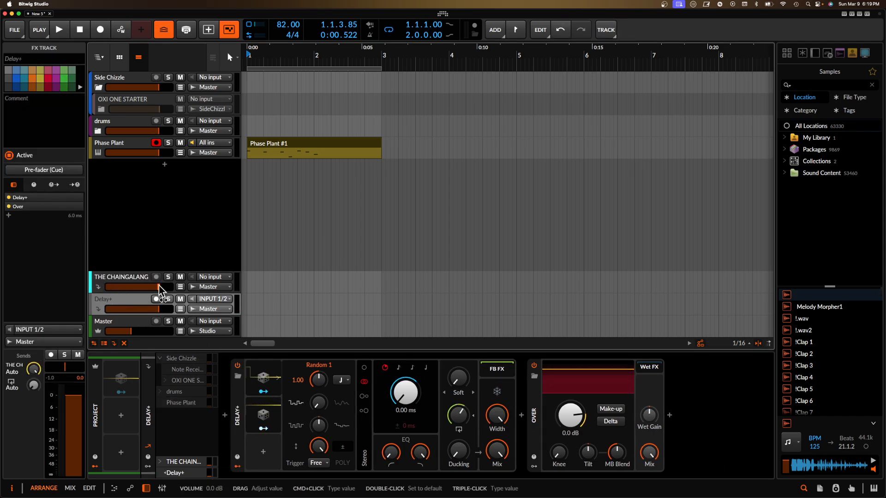
{"action": "left_click", "coordinate": [128, 282]}
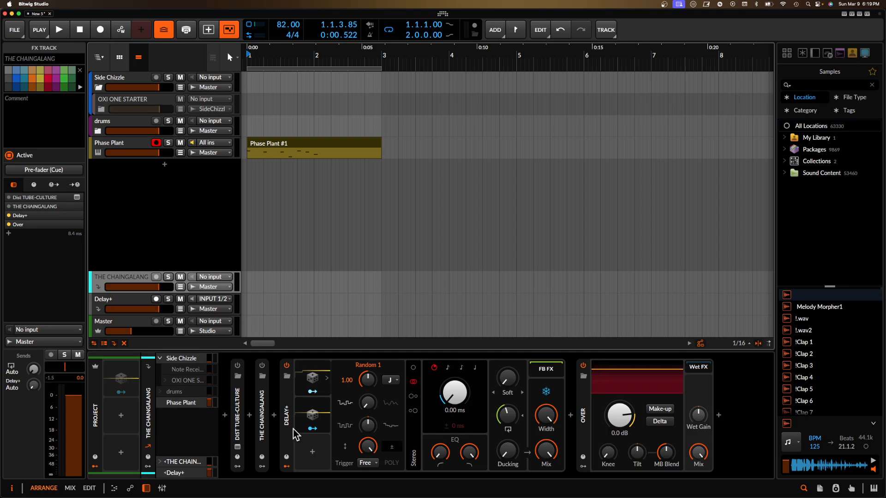
Step: Copy the Delay+ device from THE CHAINGALANG and turn off the Phase Plant track's send to that FX track
{"action": "left_click", "coordinate": [284, 403]}
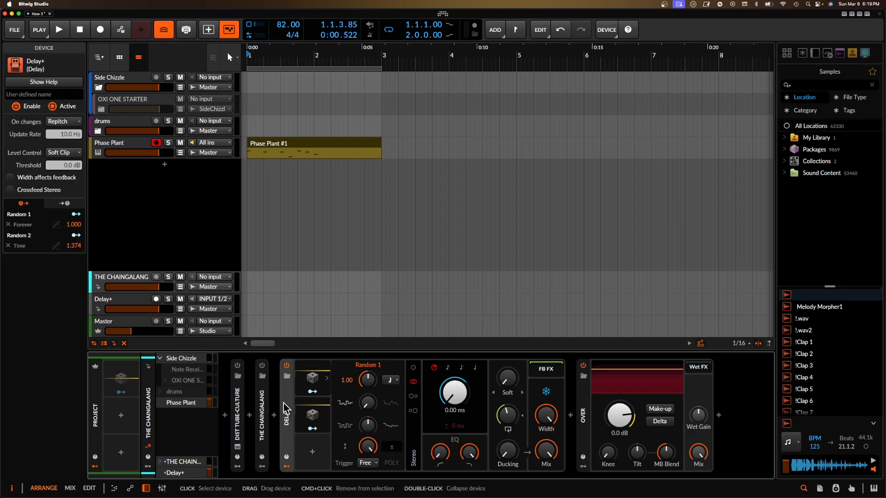
{"action": "left_click", "coordinate": [135, 282]}
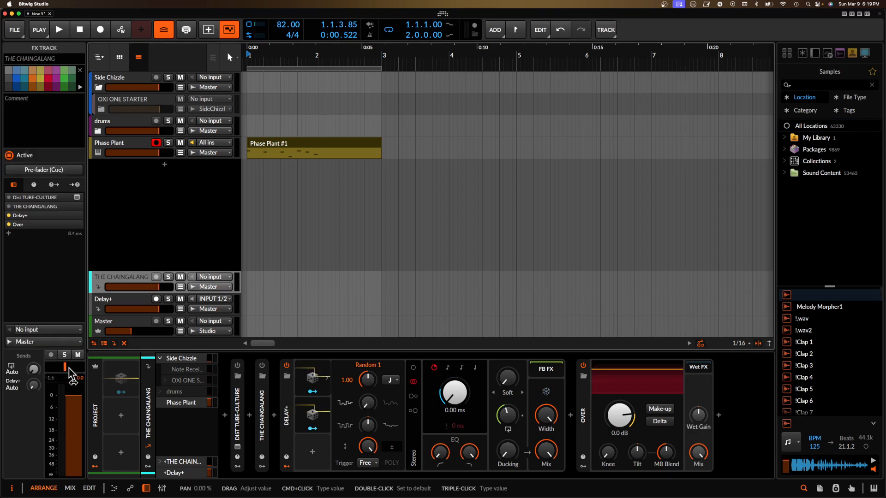
{"action": "left_click", "coordinate": [133, 145]}
{"action": "double_click", "coordinate": [34, 370]}
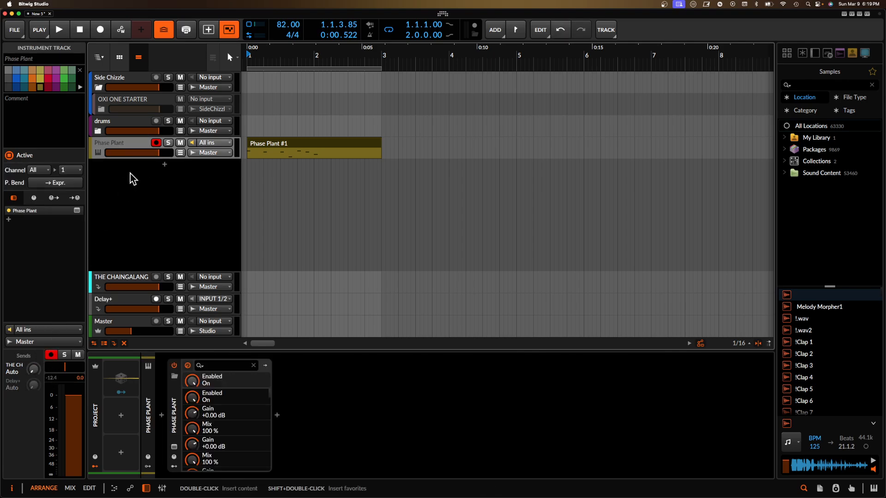
{"action": "left_click_drag", "start_coordinate": [130, 152], "coordinate": [130, 152]}
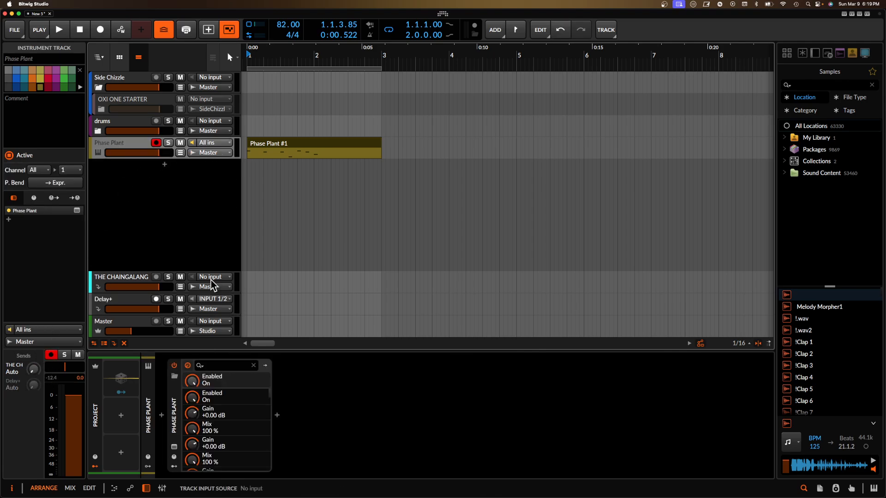
Step: Paste two copies of Delay+ after the Phase Plant instrument on its track
{"action": "left_click", "coordinate": [176, 413]}
{"action": "key", "text": "super+v"}
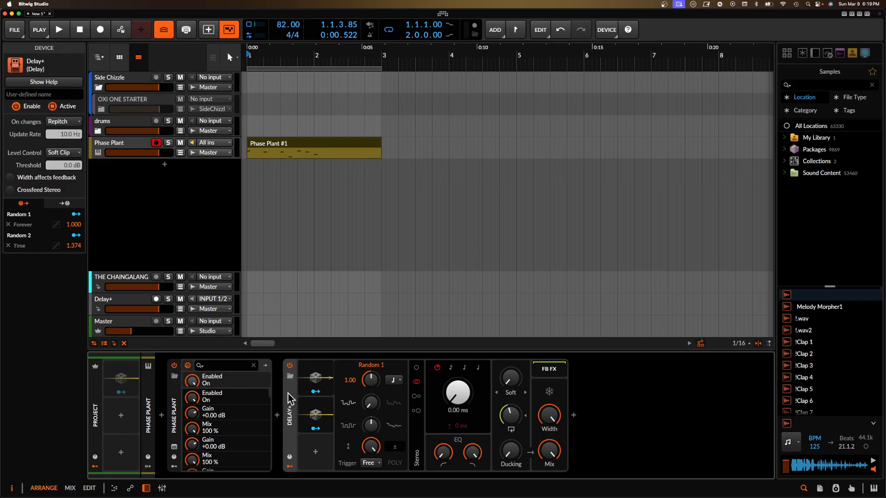
{"action": "key", "text": "super+v"}
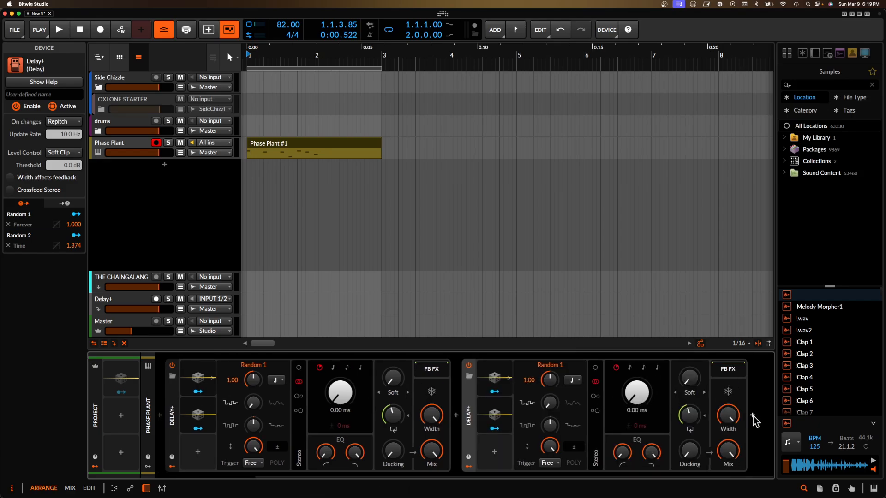
Step: Insert an Over distortion device after the second Delay+ on the Phase Plant track
{"action": "left_click", "coordinate": [753, 417]}
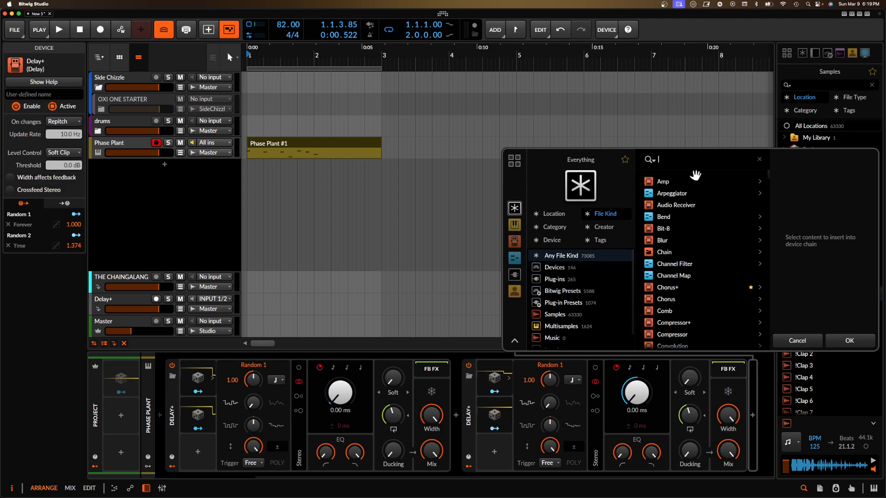
{"action": "type", "text": "over"}
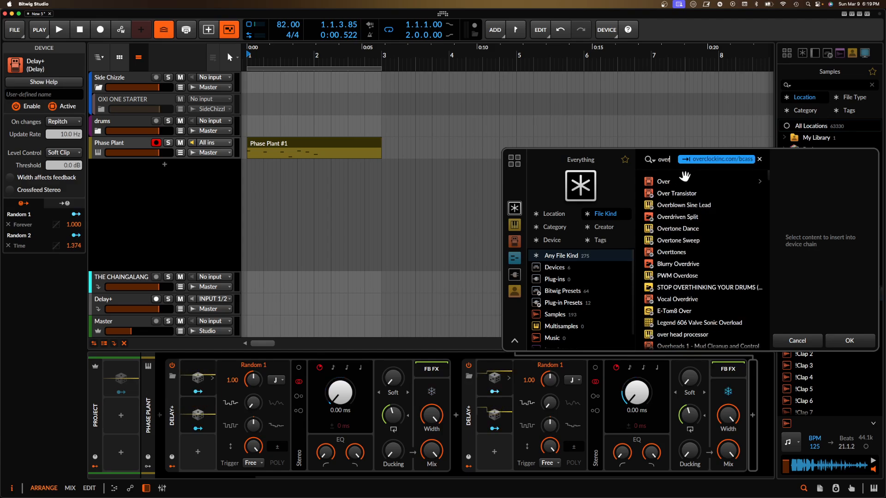
{"action": "left_click", "coordinate": [679, 182]}
{"action": "left_click", "coordinate": [849, 340]}
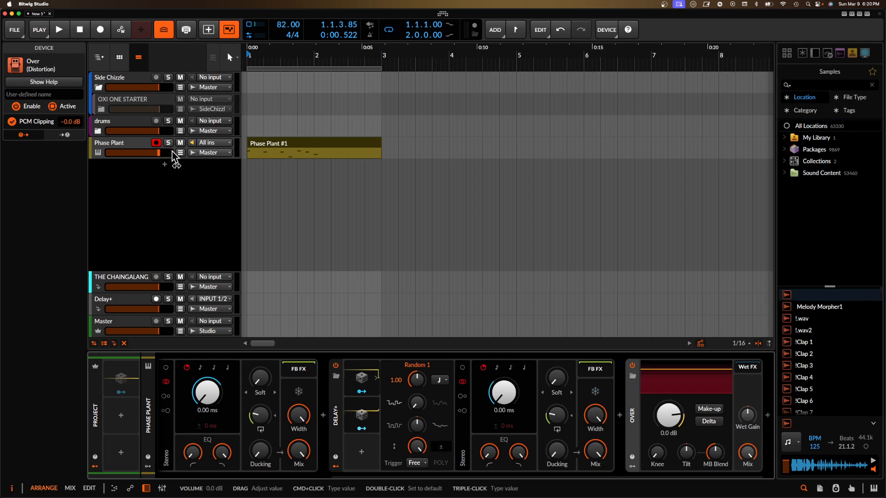
Step: Raise the Master volume again and lower the Phase Plant track's volume to -5.0 dB
{"action": "left_click", "coordinate": [261, 149]}
{"action": "left_click_drag", "start_coordinate": [150, 154], "coordinate": [147, 154]}
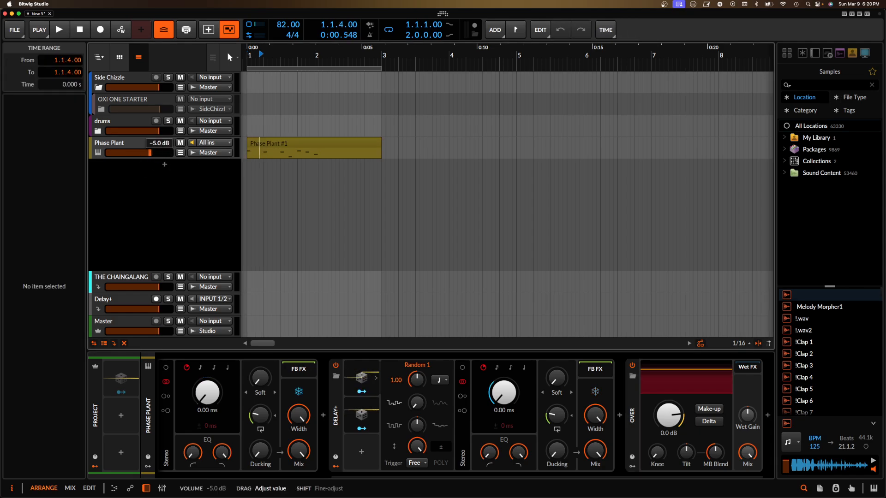
Step: Play the Phase Plant clip to audition the two Delay+ devices and Over in series on its track, and stop playback
{"action": "left_click", "coordinate": [270, 146]}
{"action": "key", "text": "space"}
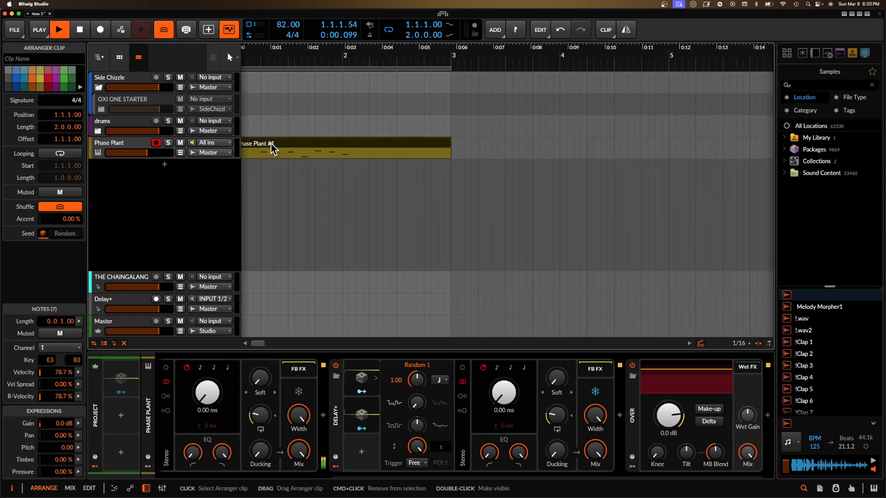
{"action": "scroll", "coordinate": [268, 146], "scroll_direction": "down", "scroll_amount": 3}
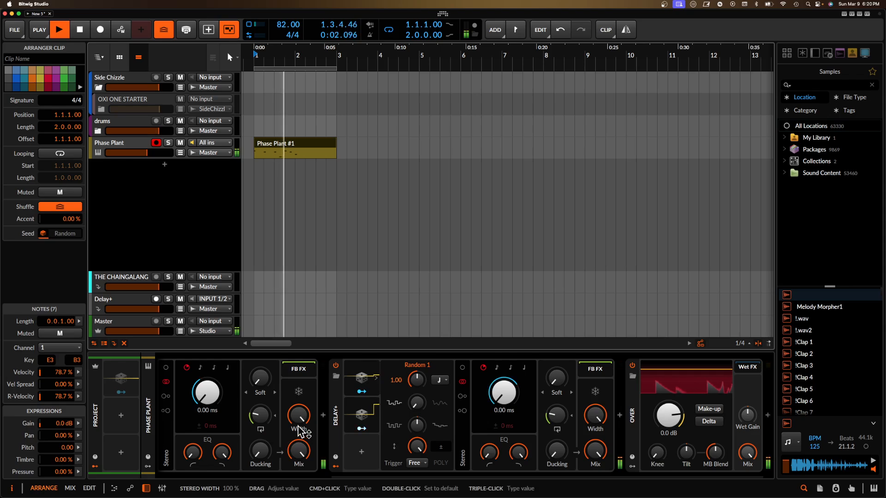
{"action": "left_click", "coordinate": [136, 148]}
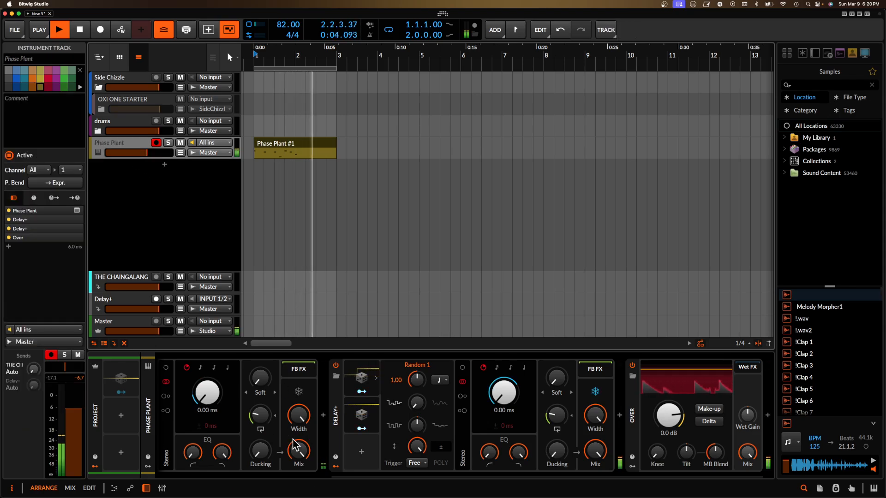
{"action": "scroll", "coordinate": [295, 445], "scroll_direction": "left", "scroll_amount": 1}
{"action": "scroll", "coordinate": [294, 445], "scroll_direction": "left", "scroll_amount": 1}
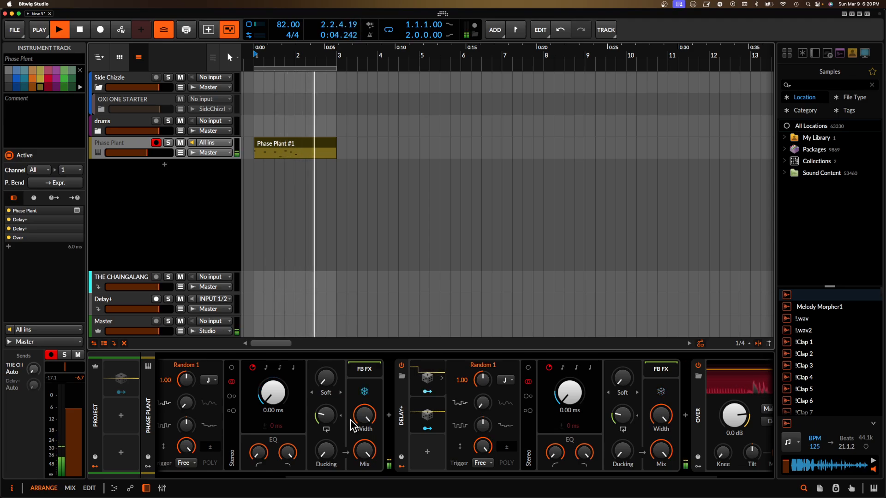
{"action": "scroll", "coordinate": [347, 418], "scroll_direction": "left", "scroll_amount": 5}
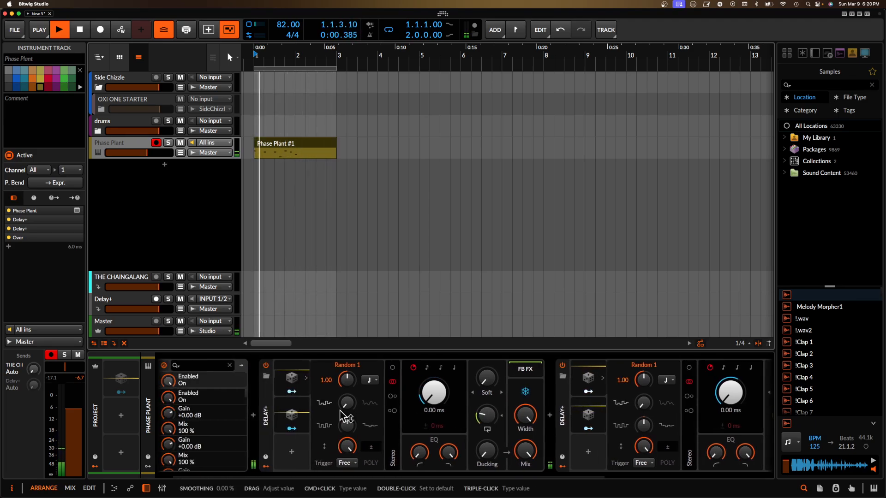
{"action": "scroll", "coordinate": [346, 417], "scroll_direction": "right", "scroll_amount": 3}
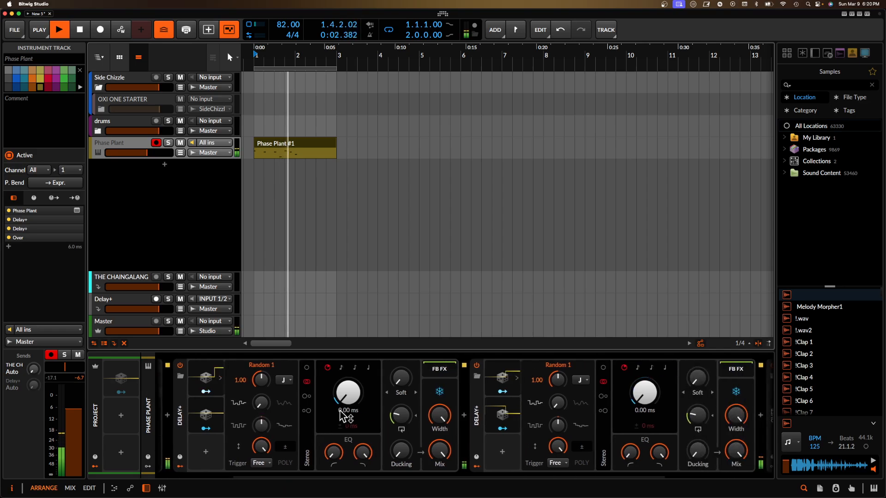
{"action": "key", "text": "space"}
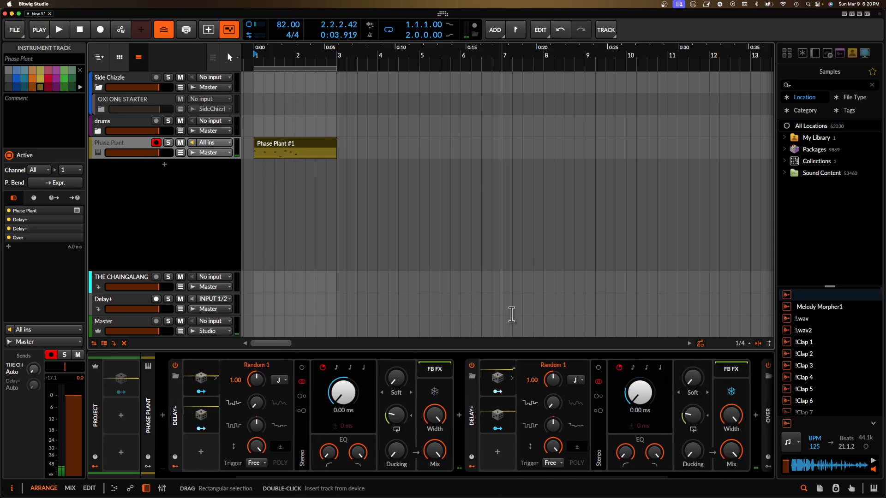
Step: Insert the Snap Heap plug-in between the two Delay+ devices on the Phase Plant track
{"action": "left_click", "coordinate": [459, 415]}
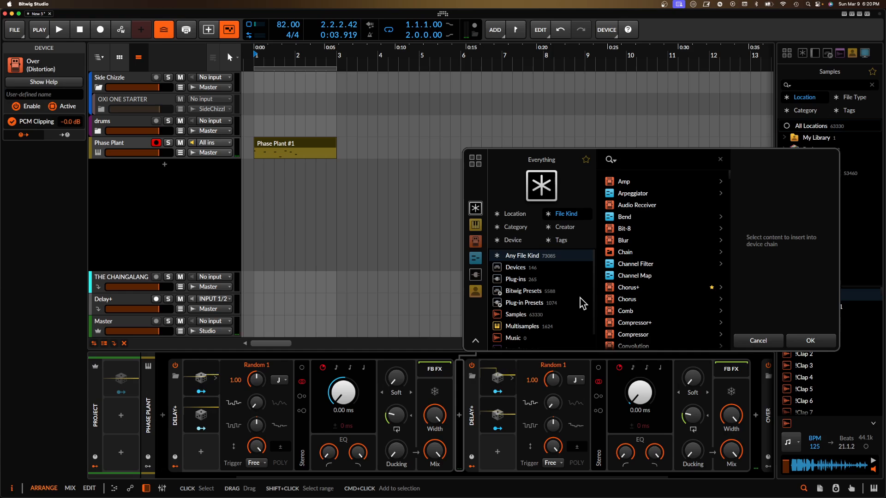
{"action": "type", "text": "snap"}
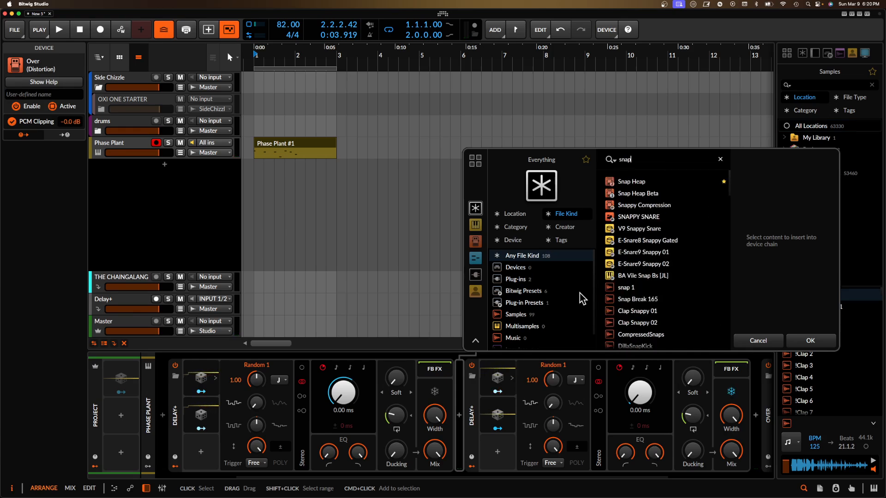
{"action": "left_click", "coordinate": [627, 183]}
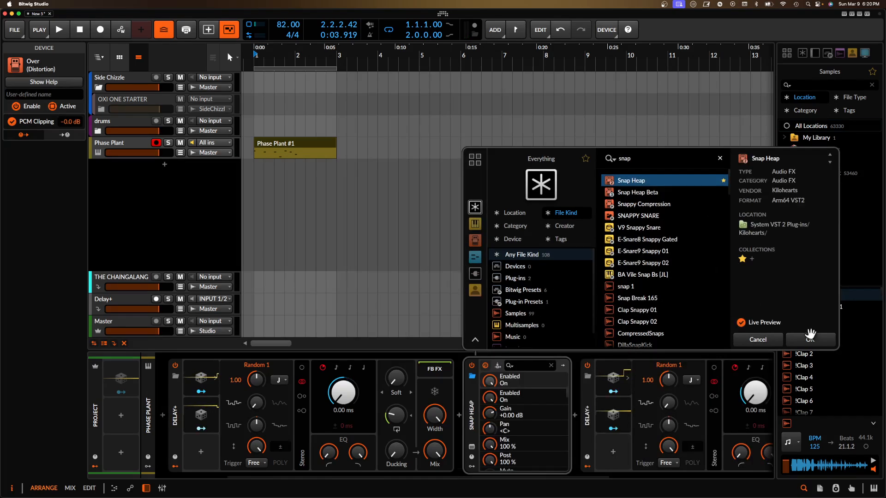
{"action": "left_click", "coordinate": [810, 341]}
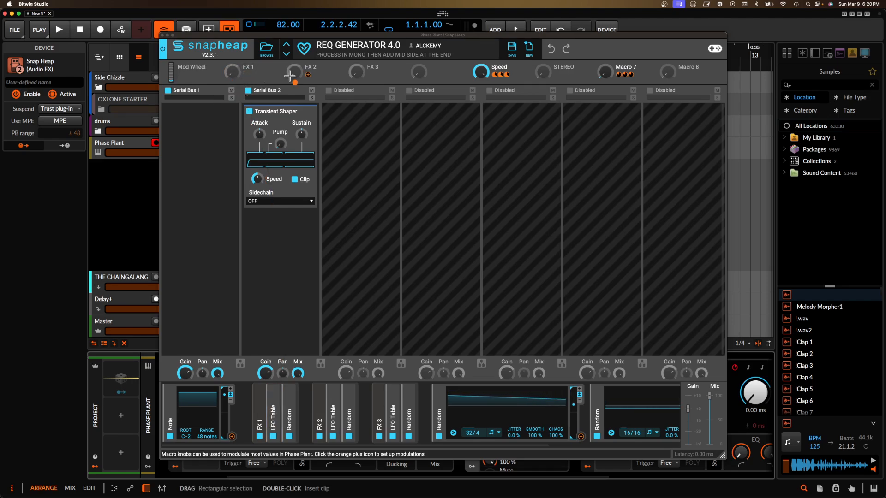
Step: Add a Delay to Serial Bus 1 with its mix fully up and its delay time modulated by FX 1
{"action": "left_click", "coordinate": [203, 124]}
{"action": "left_click", "coordinate": [241, 210]}
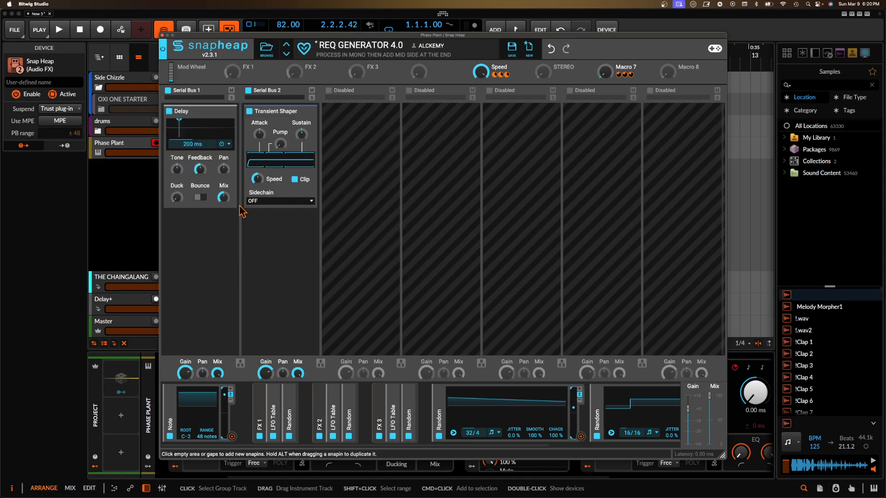
{"action": "left_click", "coordinate": [248, 80]}
{"action": "left_click", "coordinate": [247, 74]}
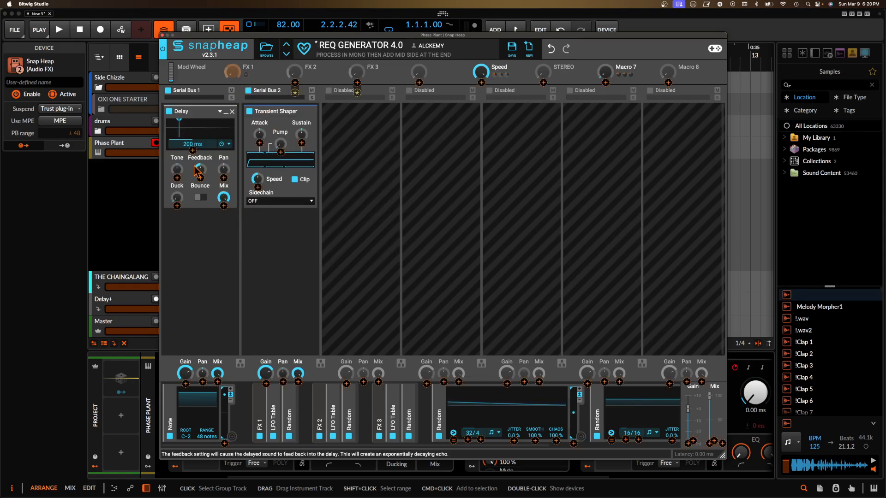
{"action": "left_click", "coordinate": [199, 170]}
Step: Add a band-pass Filter below the Delay with filter slope 2 and its cutoff modulated by FX 2
{"action": "left_click", "coordinate": [206, 250]}
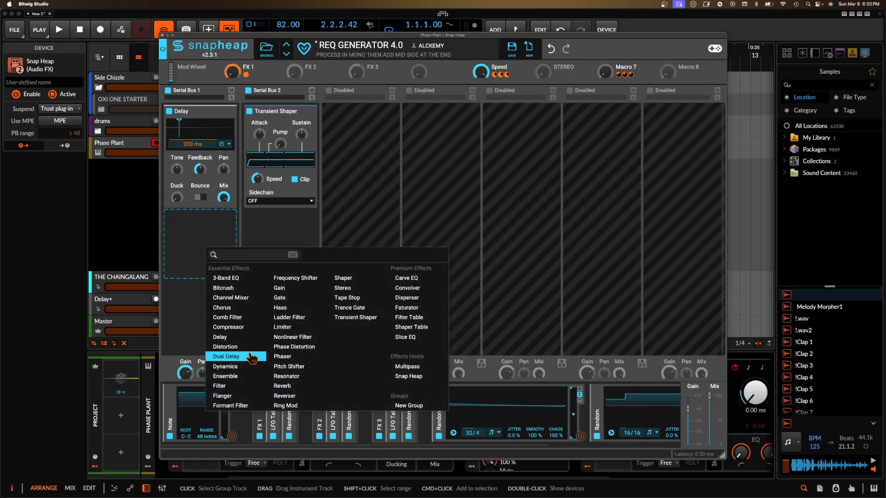
{"action": "left_click", "coordinate": [219, 385]}
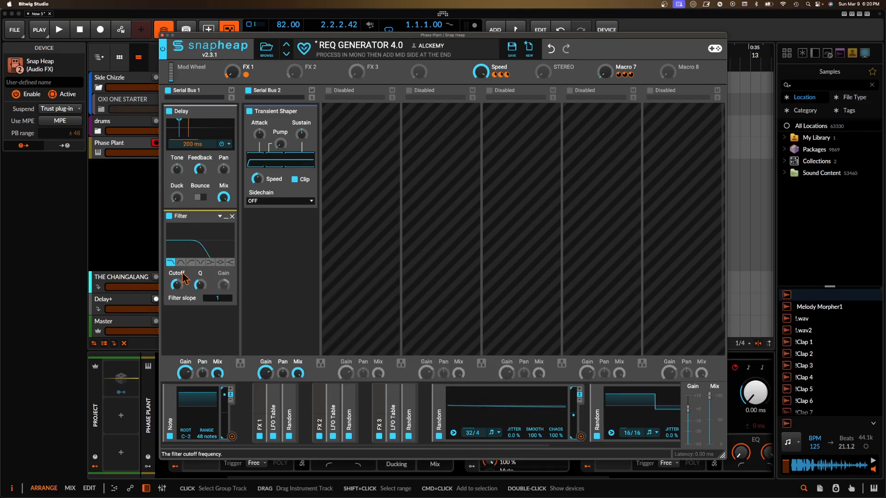
{"action": "left_click", "coordinate": [308, 75]}
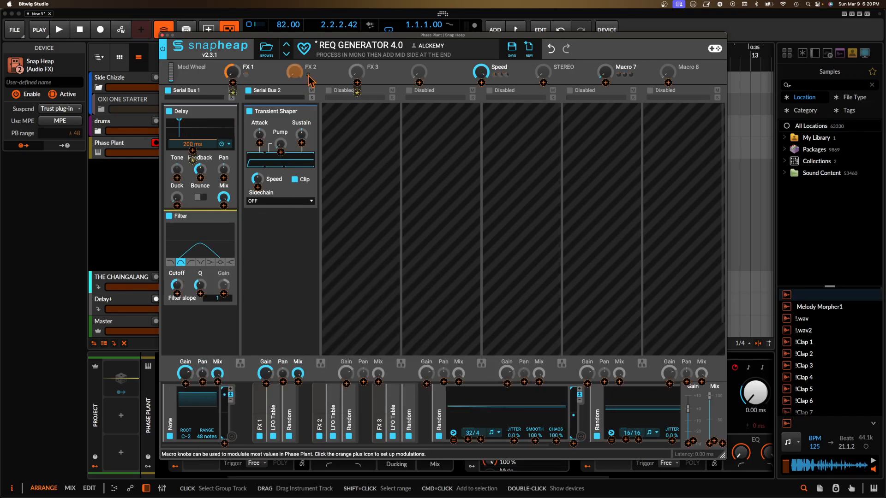
{"action": "left_click_drag", "start_coordinate": [177, 294], "coordinate": [176, 291]}
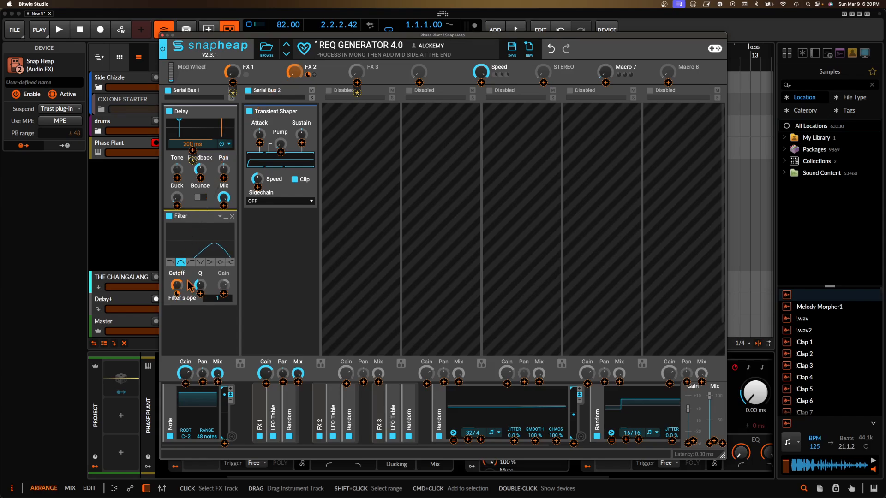
{"action": "left_click", "coordinate": [185, 319]}
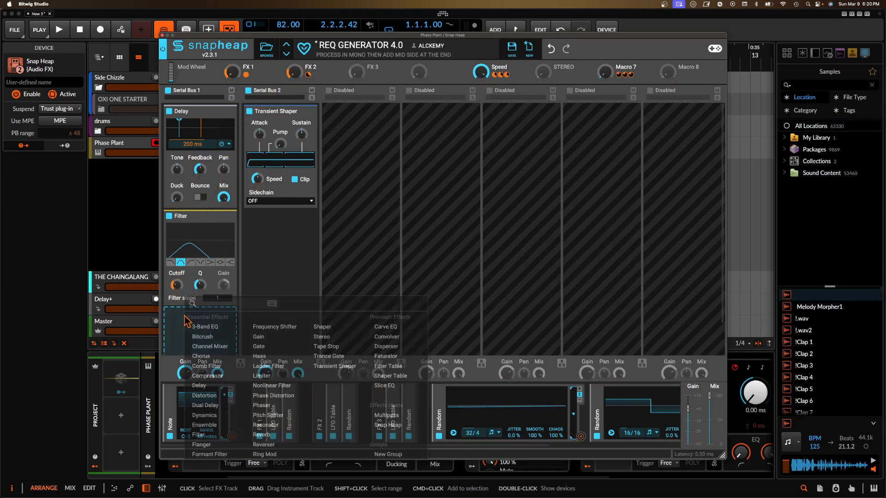
{"action": "left_click", "coordinate": [214, 287]}
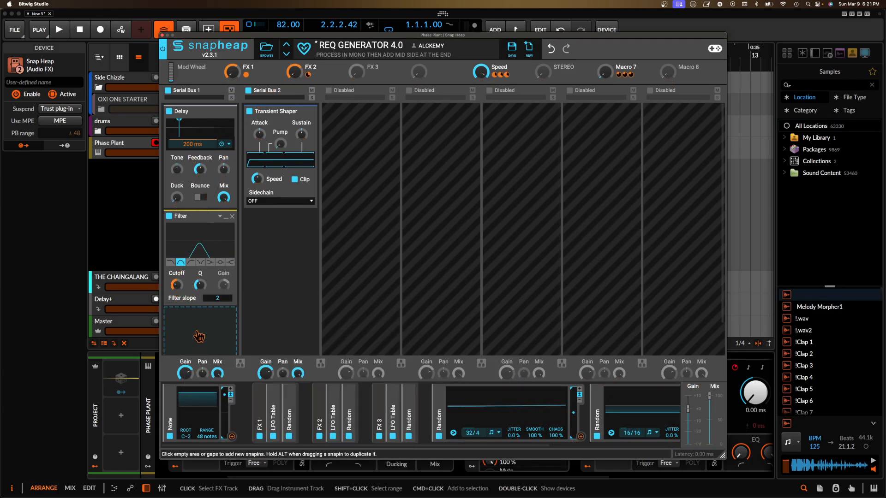
Step: Add a Shaper Table below the Filter in Serial Bus 1 and switch off its DC filter
{"action": "left_click", "coordinate": [200, 336]}
{"action": "left_click", "coordinate": [360, 364]}
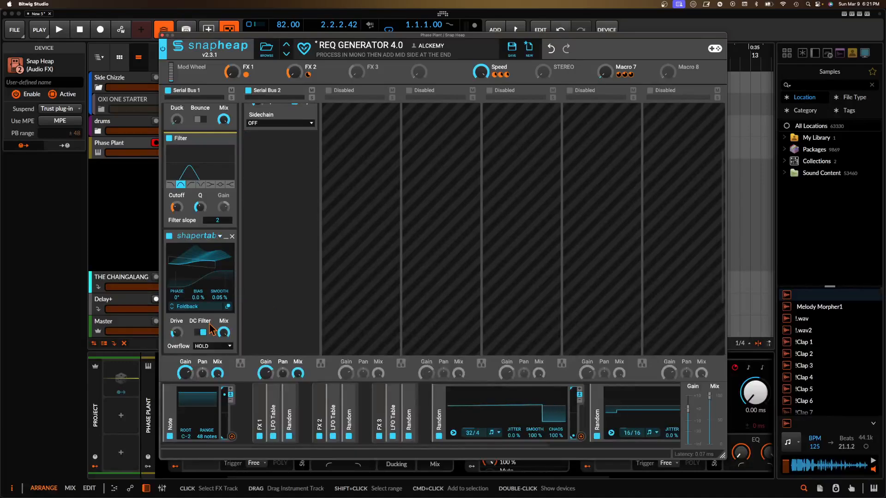
{"action": "scroll", "coordinate": [205, 334], "scroll_direction": "down", "scroll_amount": 3}
Step: Add a Dual Delay below the Shaper Table, modulate its delay time with FX 3 and its mix with FX 1, and collapse it
{"action": "left_click", "coordinate": [205, 332]}
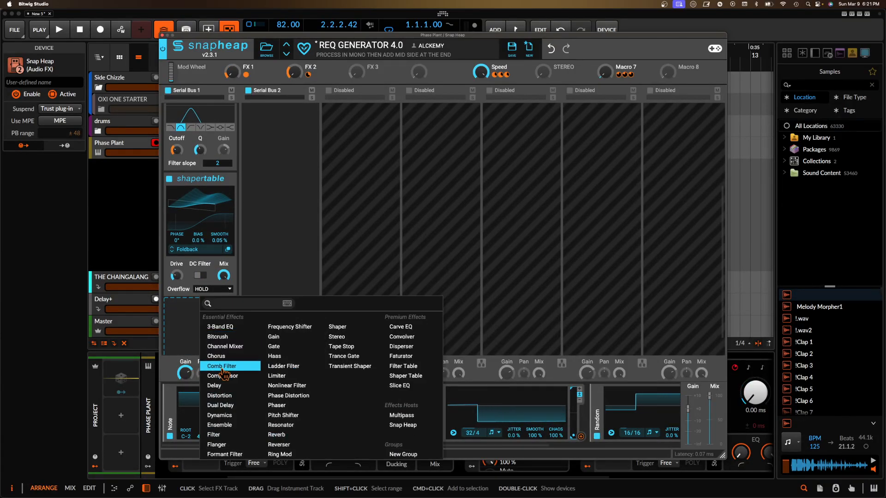
{"action": "left_click", "coordinate": [223, 406]}
{"action": "left_click_drag", "start_coordinate": [357, 72], "coordinate": [183, 270]}
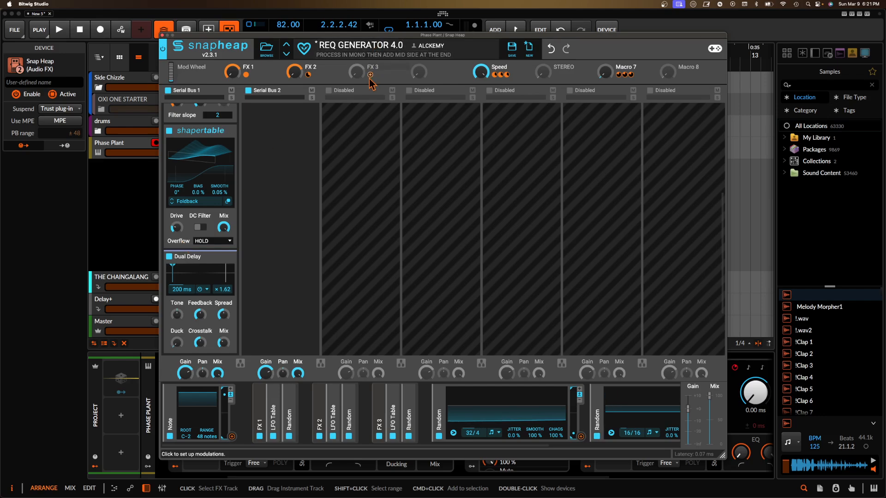
{"action": "mouse_move", "coordinate": [356, 72]}
{"action": "left_mouse_down"}
{"action": "mouse_move", "coordinate": [177, 319]}
{"action": "mouse_move", "coordinate": [182, 295]}
{"action": "left_mouse_up"}
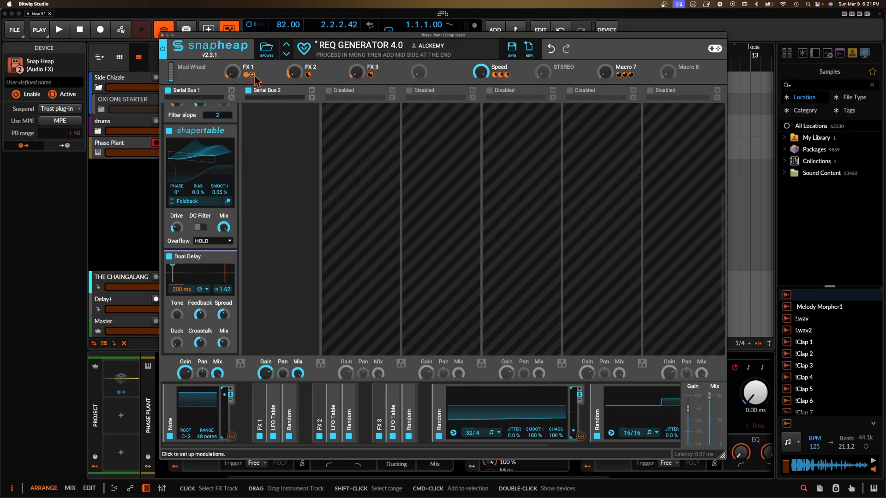
{"action": "left_click_drag", "start_coordinate": [252, 75], "coordinate": [219, 344]}
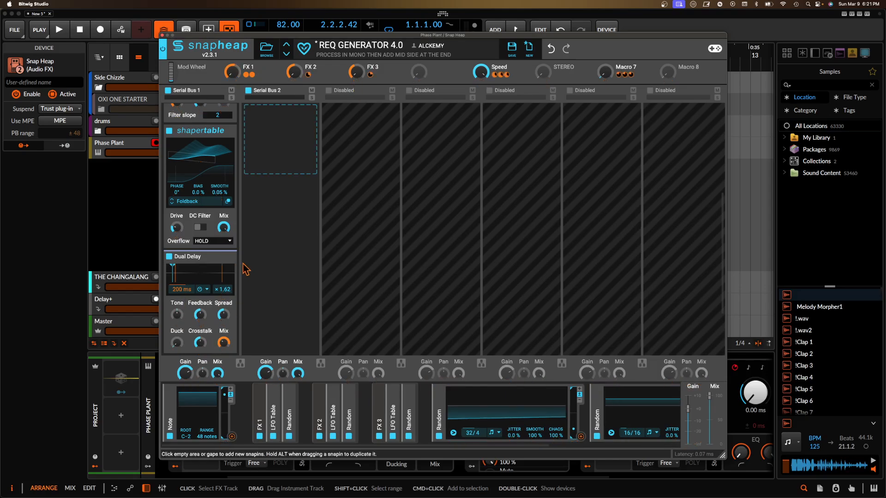
{"action": "left_click", "coordinate": [226, 258]}
Step: Add a notch Filter with slope 3 below the Dual Delay, modulate its cutoff with FX 2, and collapse it
{"action": "left_click", "coordinate": [200, 293]}
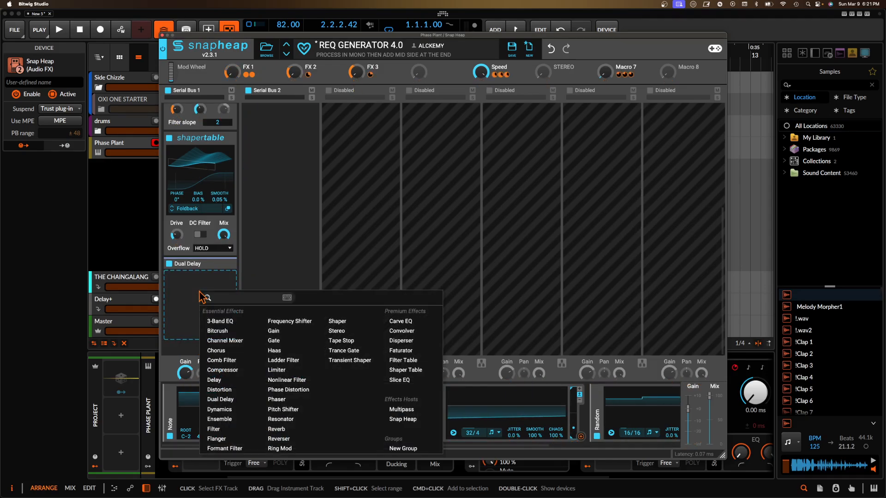
{"action": "left_click", "coordinate": [216, 432]}
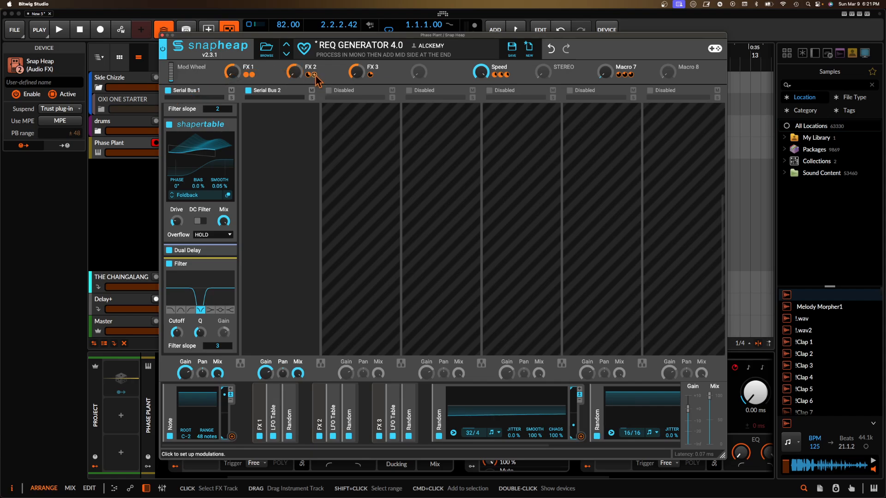
{"action": "left_click_drag", "start_coordinate": [307, 75], "coordinate": [240, 347]}
{"action": "mouse_move", "coordinate": [183, 345]}
{"action": "left_mouse_down"}
{"action": "mouse_move", "coordinate": [177, 333]}
{"action": "mouse_move", "coordinate": [178, 345]}
{"action": "left_mouse_up"}
{"action": "left_click", "coordinate": [227, 266]}
Step: Add a Faturator below the notch Filter, modulate its drive with FX 3 and its mix with FX 1, and collapse it
{"action": "left_click", "coordinate": [191, 291]}
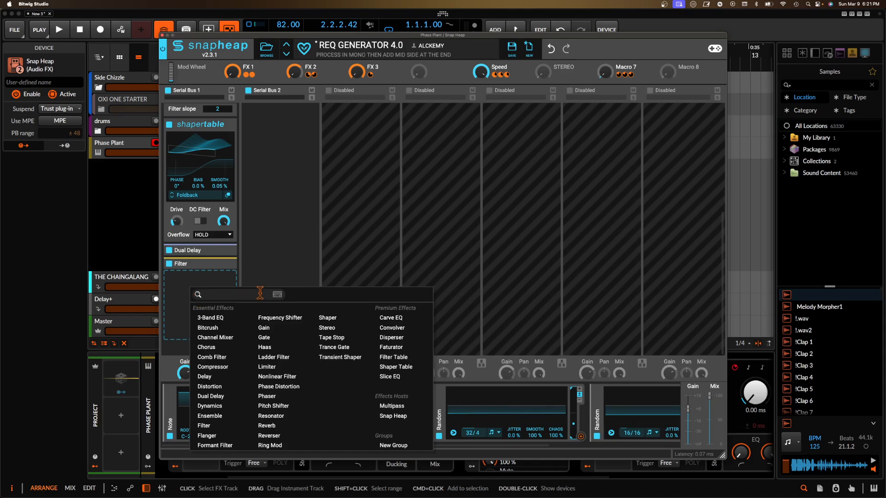
{"action": "left_click", "coordinate": [391, 347]}
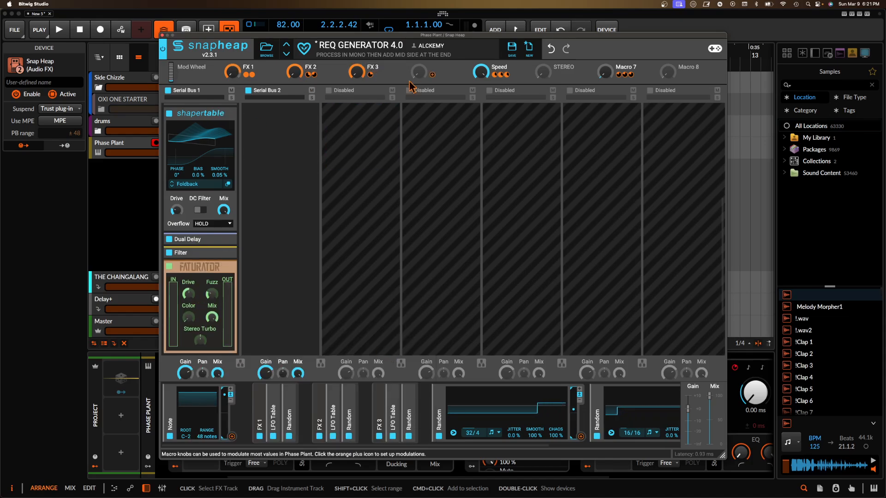
{"action": "left_click_drag", "start_coordinate": [376, 75], "coordinate": [188, 294]}
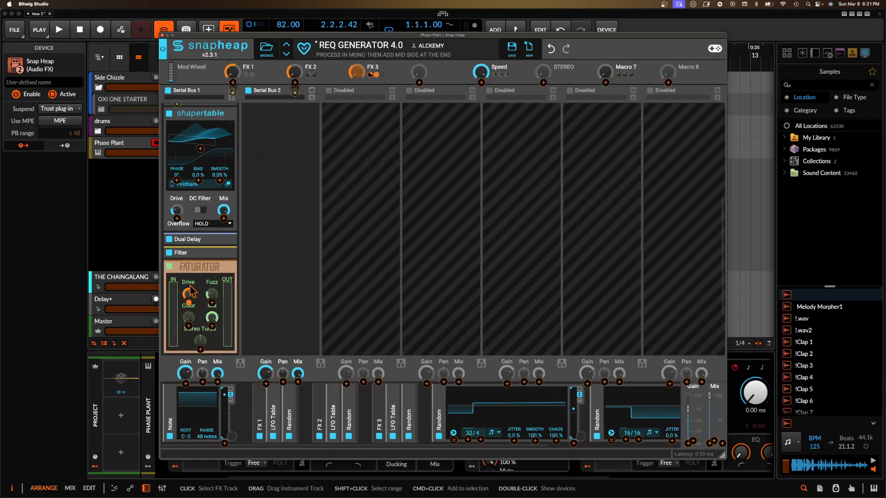
{"action": "left_click_drag", "start_coordinate": [258, 75], "coordinate": [213, 329]}
{"action": "left_click", "coordinate": [226, 270]}
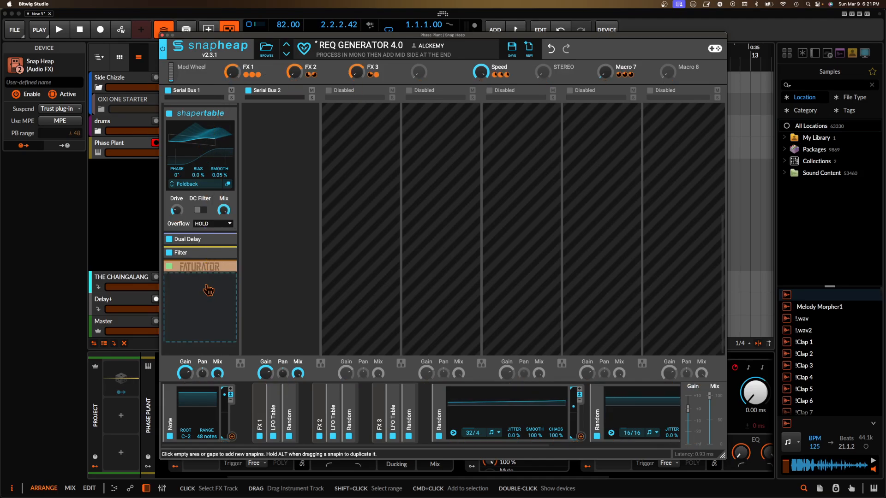
Step: Add a Filter Table below the Faturator in Serial Bus 1 and open its wavetable editor
{"action": "left_click", "coordinate": [175, 316]}
{"action": "left_click", "coordinate": [390, 366]}
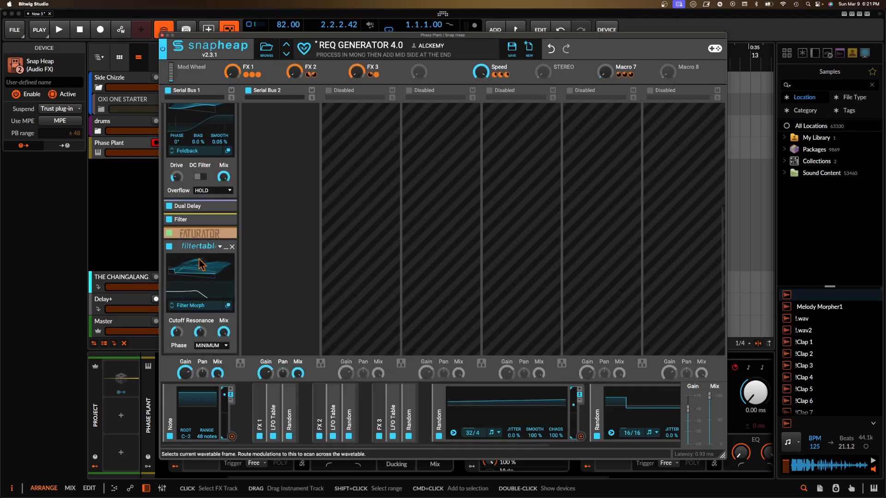
{"action": "left_click", "coordinate": [227, 306]}
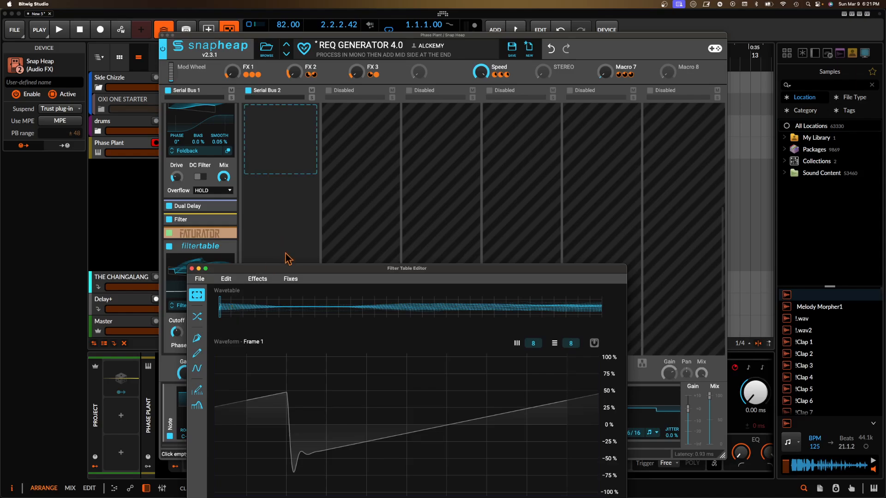
{"action": "left_click_drag", "start_coordinate": [286, 264], "coordinate": [247, 126]}
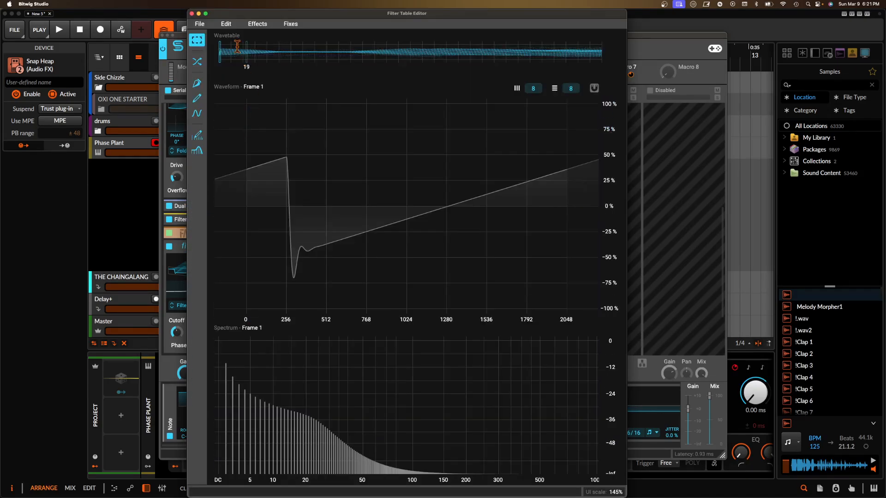
Step: Redraw the harmonics of frames 1 and 256 with the Harmonic Edit Tool, apply the edits, and close the Filter Table Editor
{"action": "left_click", "coordinate": [197, 134]}
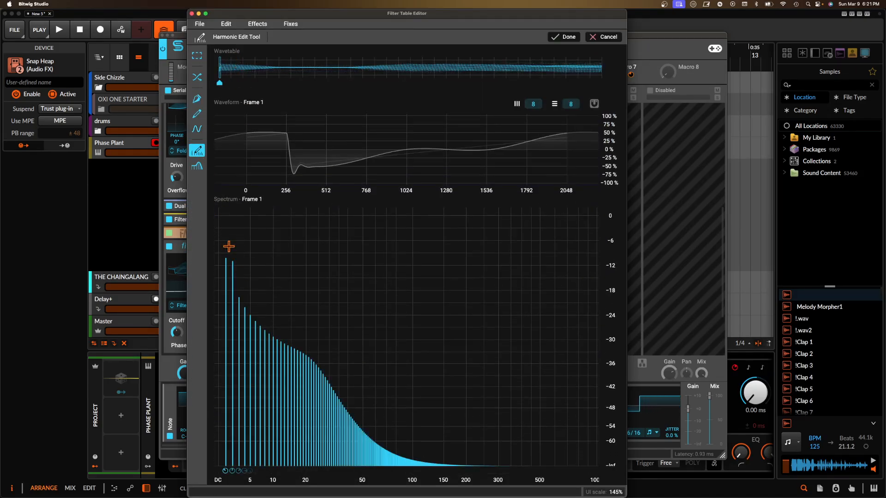
{"action": "mouse_move", "coordinate": [229, 243]}
{"action": "left_mouse_down"}
{"action": "mouse_move", "coordinate": [225, 212]}
{"action": "mouse_move", "coordinate": [229, 310]}
{"action": "mouse_move", "coordinate": [302, 346]}
{"action": "mouse_move", "coordinate": [615, 451]}
{"action": "left_mouse_up"}
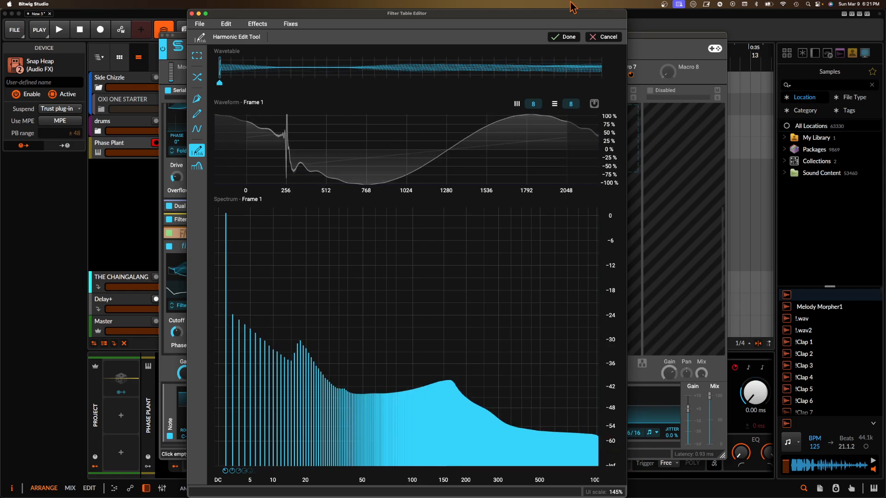
{"action": "left_click", "coordinate": [600, 57]}
{"action": "left_click_drag", "start_coordinate": [228, 238], "coordinate": [224, 184]}
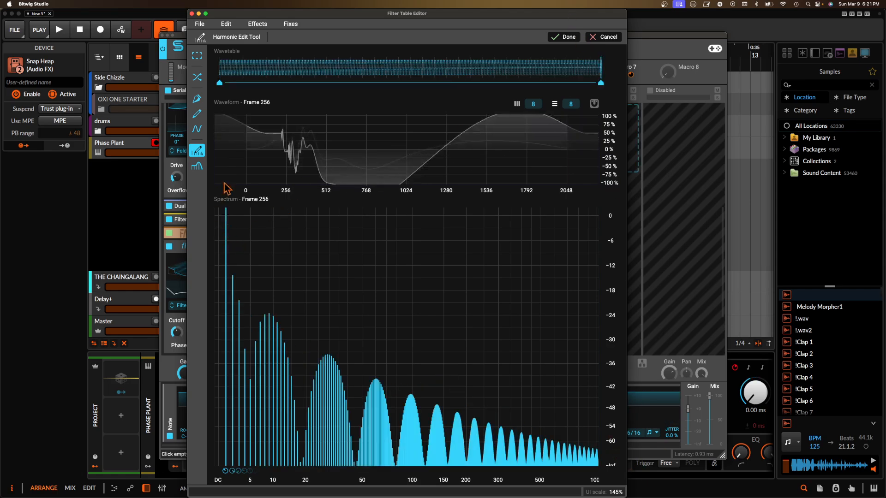
{"action": "mouse_move", "coordinate": [276, 329]}
{"action": "left_mouse_down"}
{"action": "mouse_move", "coordinate": [298, 423]}
{"action": "mouse_move", "coordinate": [331, 466]}
{"action": "mouse_move", "coordinate": [432, 401]}
{"action": "mouse_move", "coordinate": [598, 483]}
{"action": "left_mouse_up"}
{"action": "left_click", "coordinate": [571, 37]}
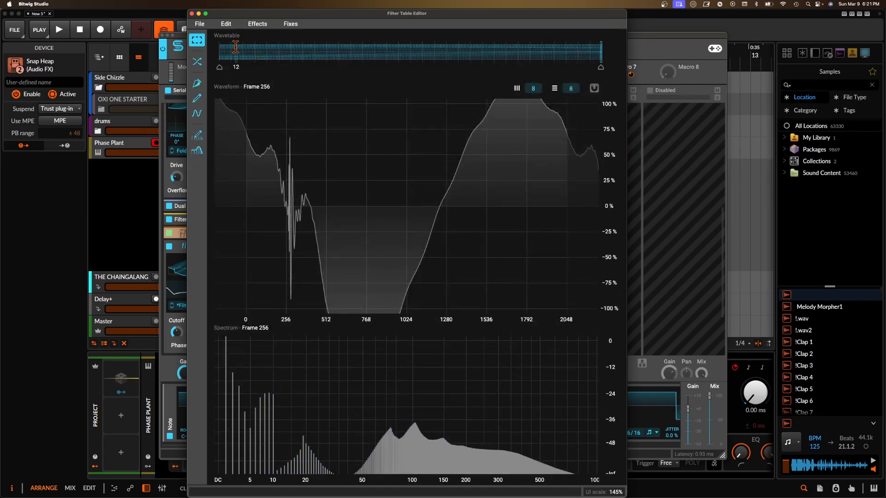
{"action": "left_click", "coordinate": [193, 14]}
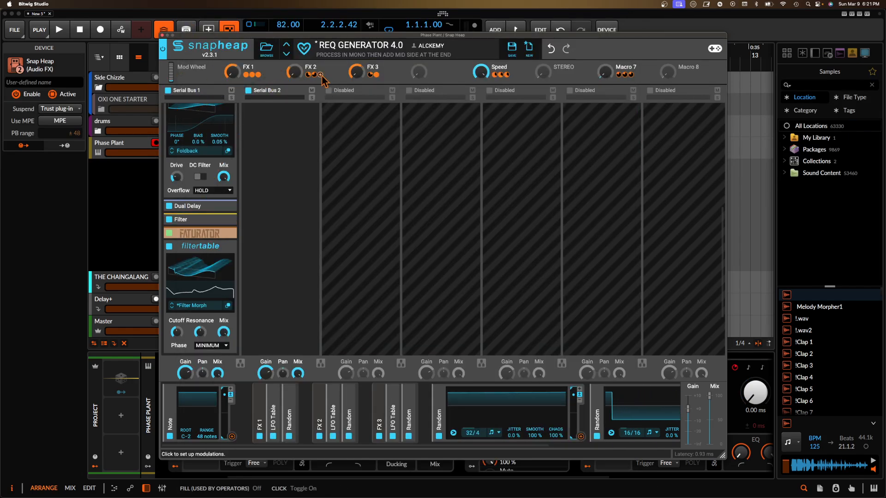
Step: Modulate the Filter Table's wavetable frame with FX 2 and its cutoff with FX 1
{"action": "left_click", "coordinate": [320, 74]}
{"action": "left_click_drag", "start_coordinate": [203, 290], "coordinate": [210, 202]}
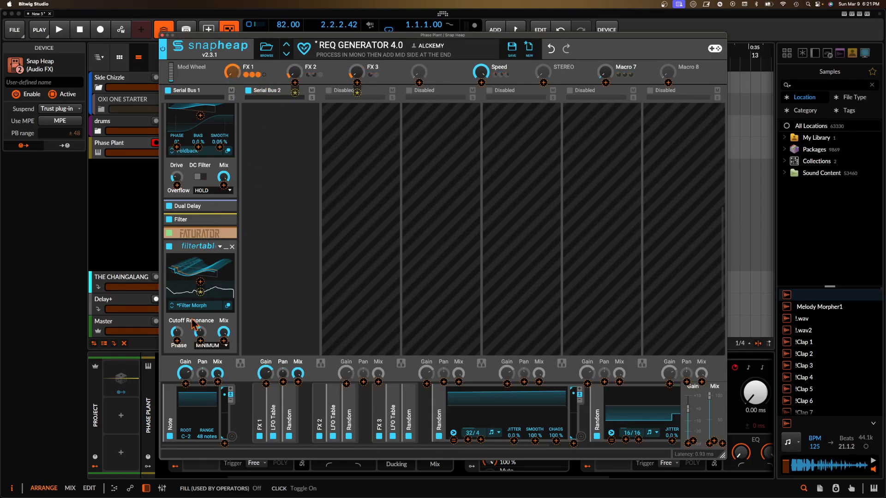
{"action": "left_click_drag", "start_coordinate": [232, 72], "coordinate": [177, 340]}
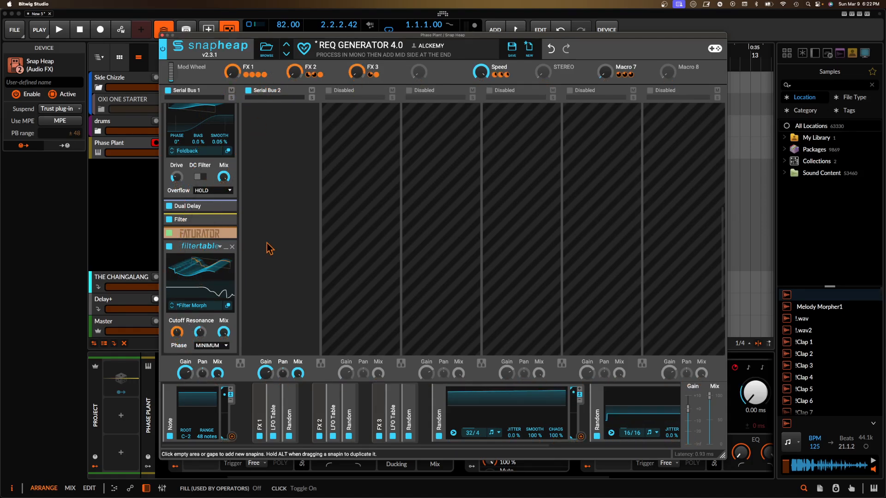
Step: Add a Multipass above the Transient Shaper in Serial Bus 2 and load the user preset ALCKEM TT
{"action": "scroll", "coordinate": [216, 232], "scroll_direction": "down", "scroll_amount": 3}
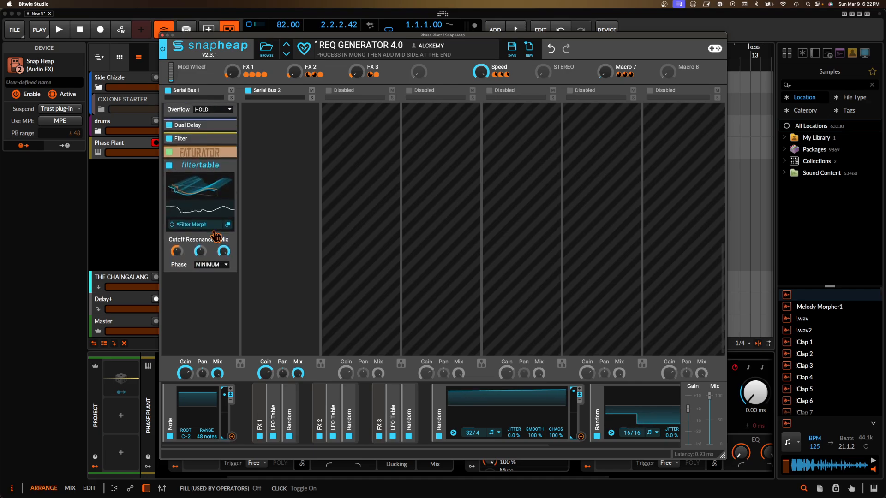
{"action": "scroll", "coordinate": [217, 232], "scroll_direction": "up", "scroll_amount": 10}
{"action": "left_click", "coordinate": [265, 109]}
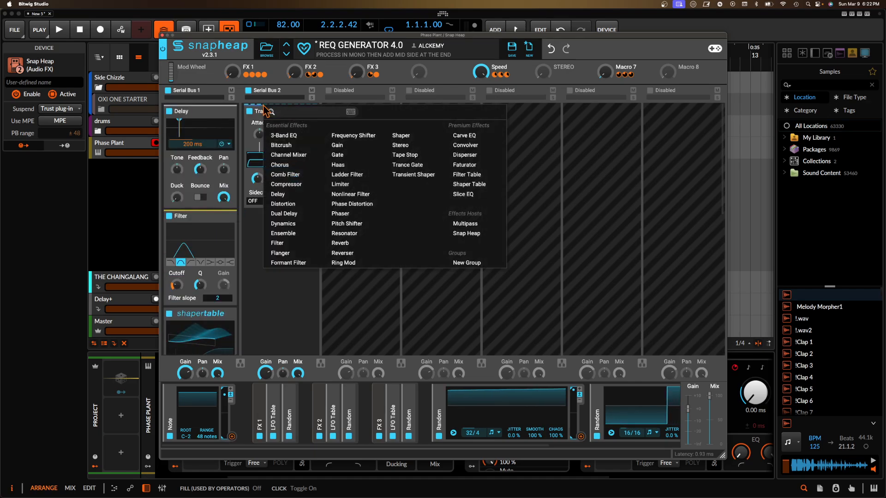
{"action": "left_click", "coordinate": [468, 225]}
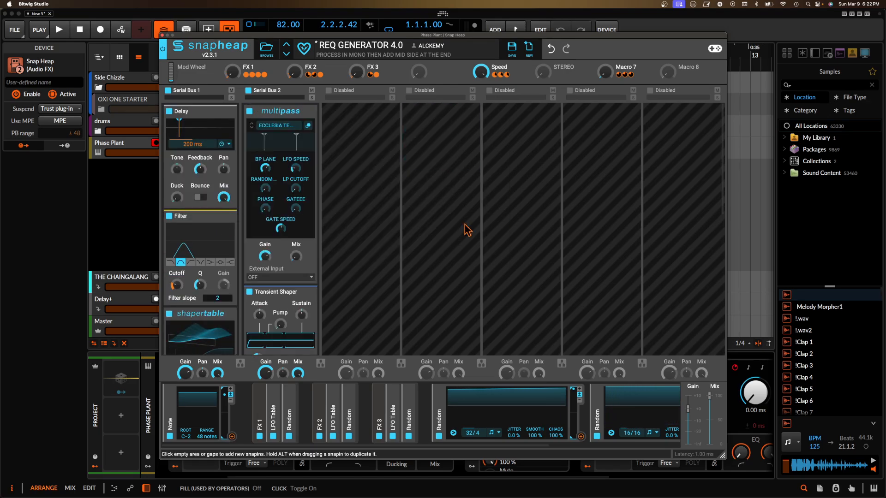
{"action": "left_click", "coordinate": [273, 129]}
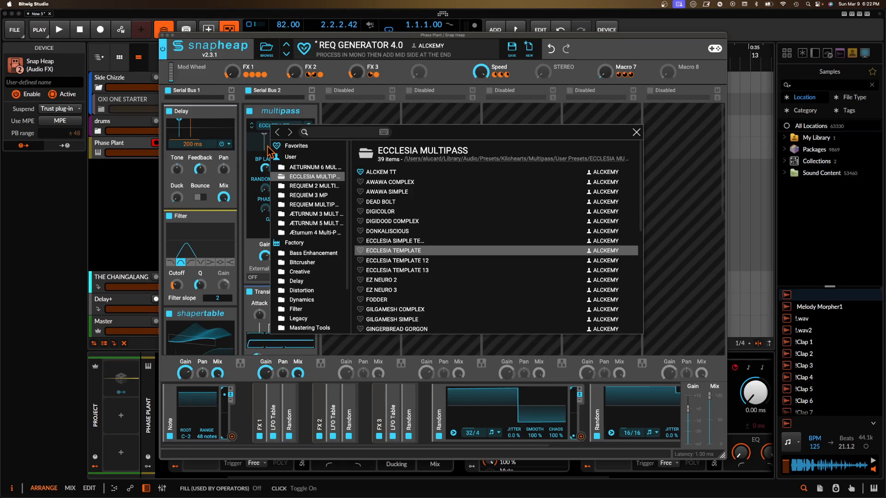
{"action": "left_click", "coordinate": [290, 157]}
{"action": "left_click", "coordinate": [381, 272]}
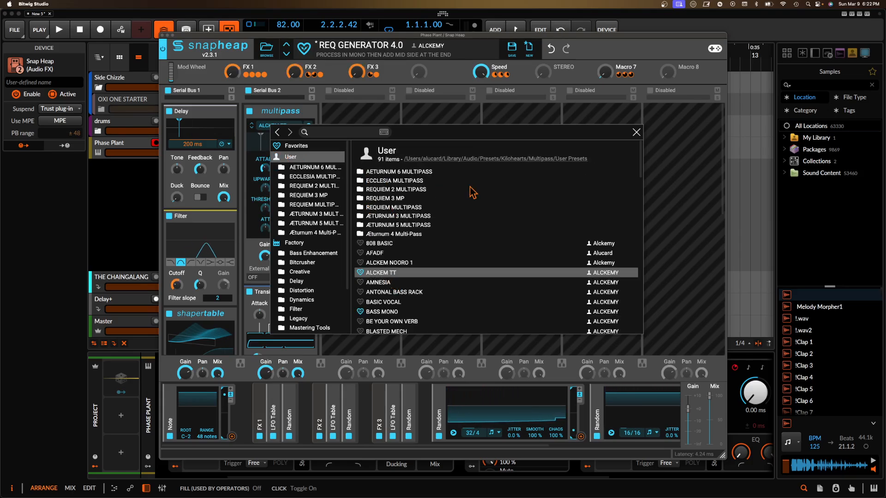
{"action": "left_click", "coordinate": [638, 134]}
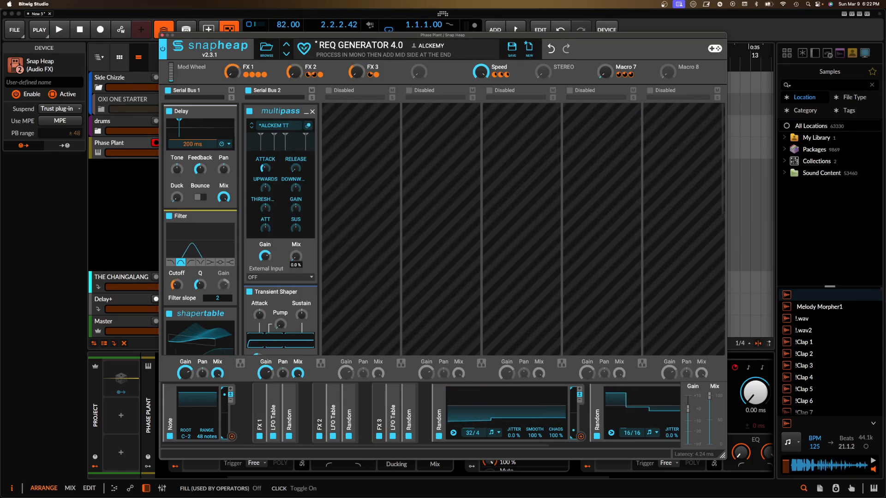
Step: Raise the Multipass mix to maximum and close the Snap Heap window
{"action": "scroll", "coordinate": [262, 201], "scroll_direction": "down", "scroll_amount": 1}
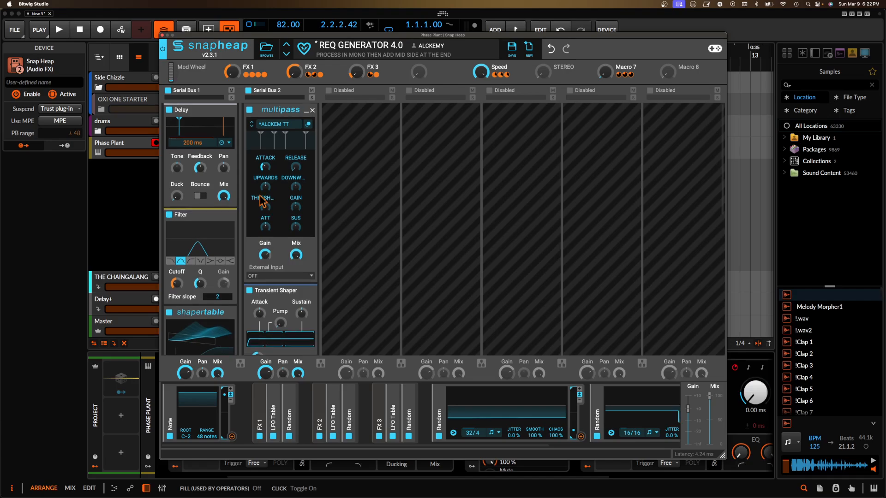
{"action": "scroll", "coordinate": [261, 201], "scroll_direction": "up", "scroll_amount": 1}
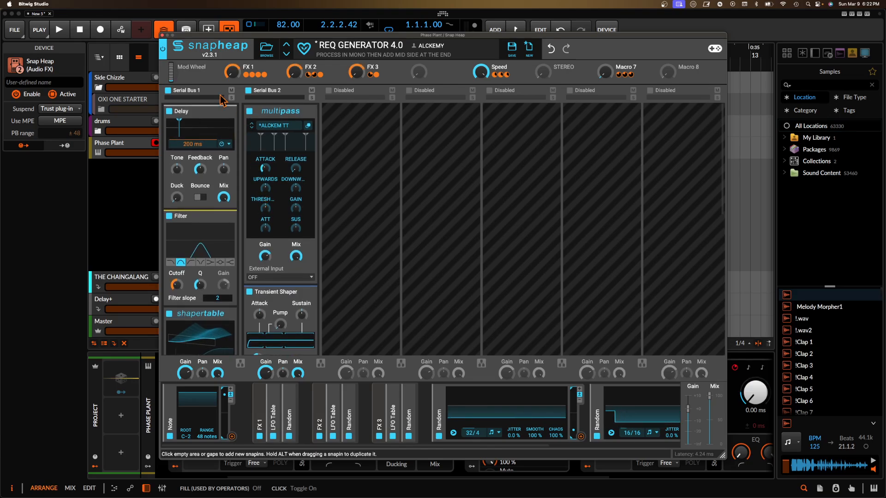
{"action": "left_click", "coordinate": [162, 36]}
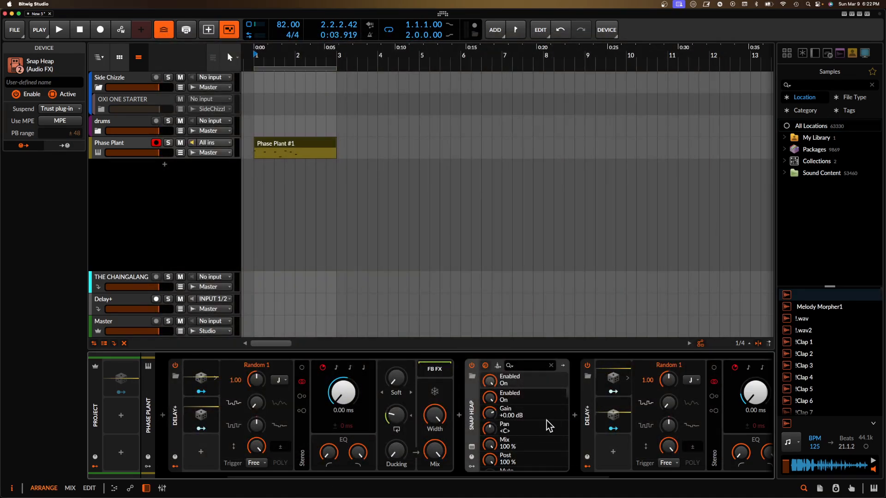
Step: Play the Phase Plant clip and examine the Delay+ and Snap Heap devices along its chain
{"action": "scroll", "coordinate": [544, 420], "scroll_direction": "right", "scroll_amount": 5}
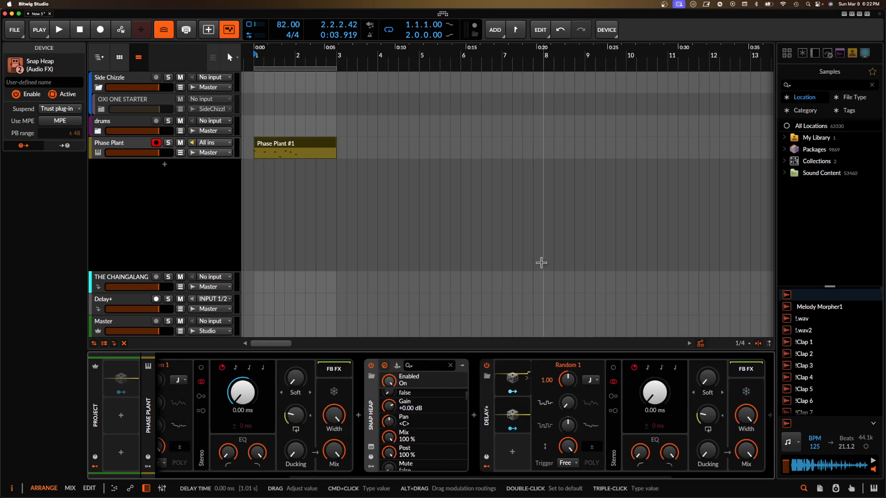
{"action": "scroll", "coordinate": [631, 424], "scroll_direction": "right", "scroll_amount": 10}
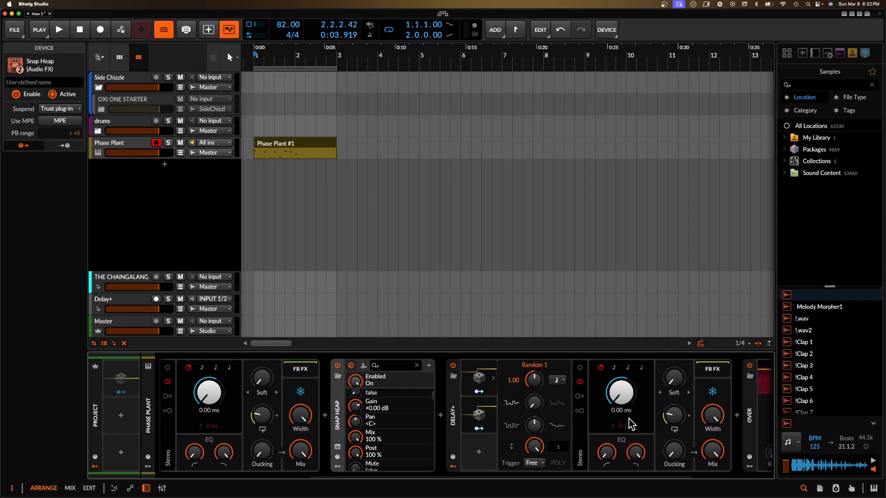
{"action": "key", "text": "space"}
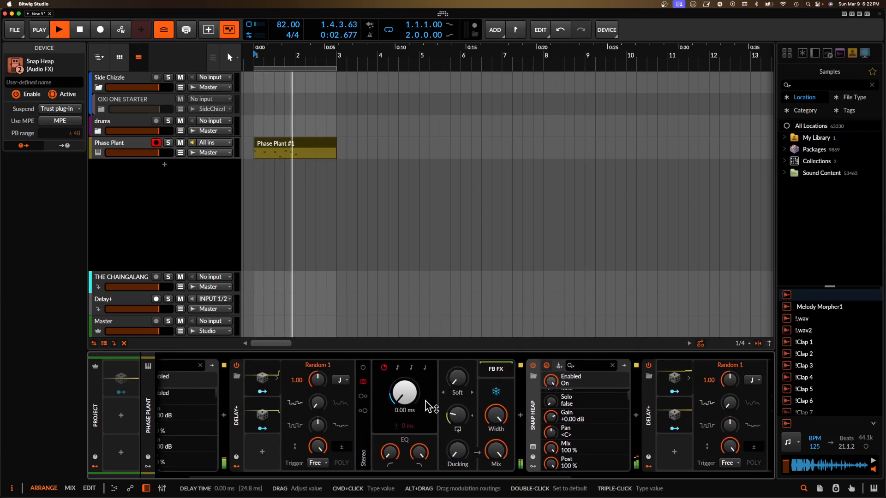
{"action": "scroll", "coordinate": [434, 415], "scroll_direction": "right", "scroll_amount": 6}
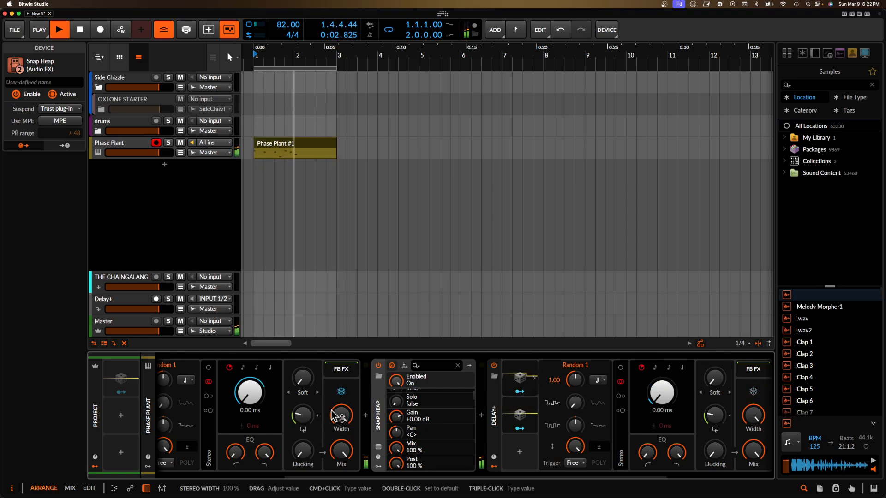
{"action": "scroll", "coordinate": [244, 411], "scroll_direction": "left", "scroll_amount": 4}
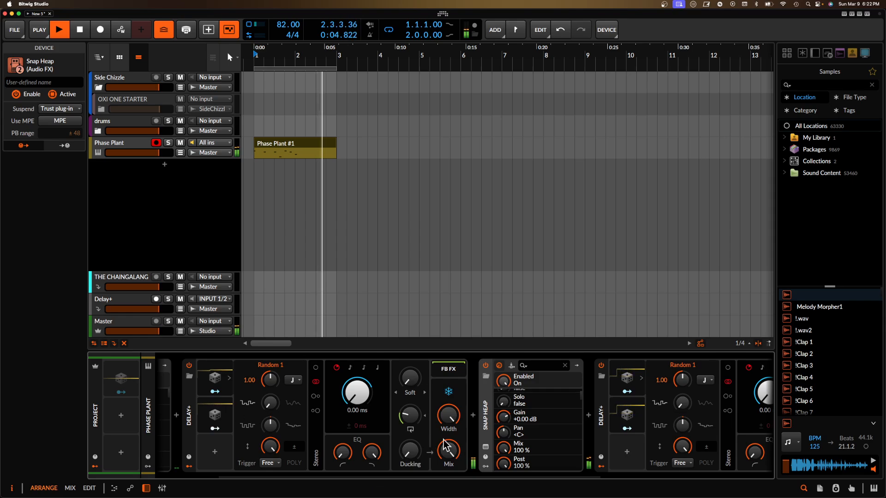
{"action": "scroll", "coordinate": [494, 422], "scroll_direction": "right", "scroll_amount": 3}
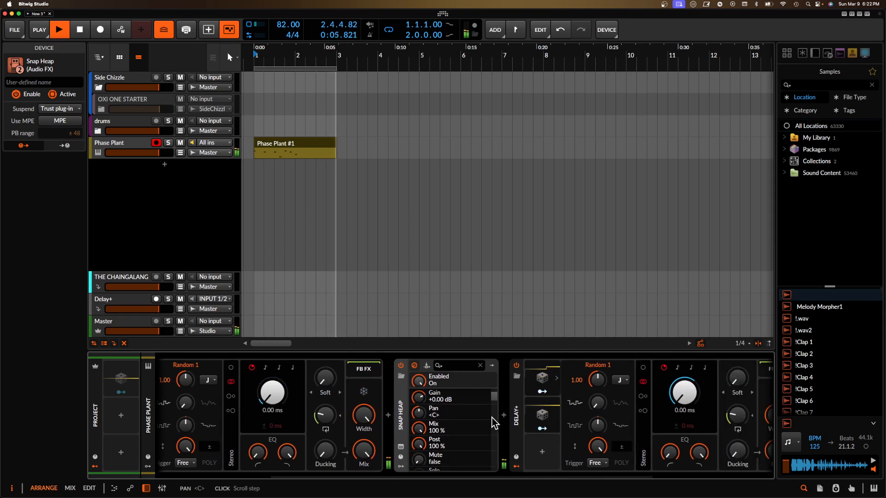
Step: Collapse the Delay+ in front of the Over device, check the preceding devices during playback, and expand it again
{"action": "left_click", "coordinate": [517, 410]}
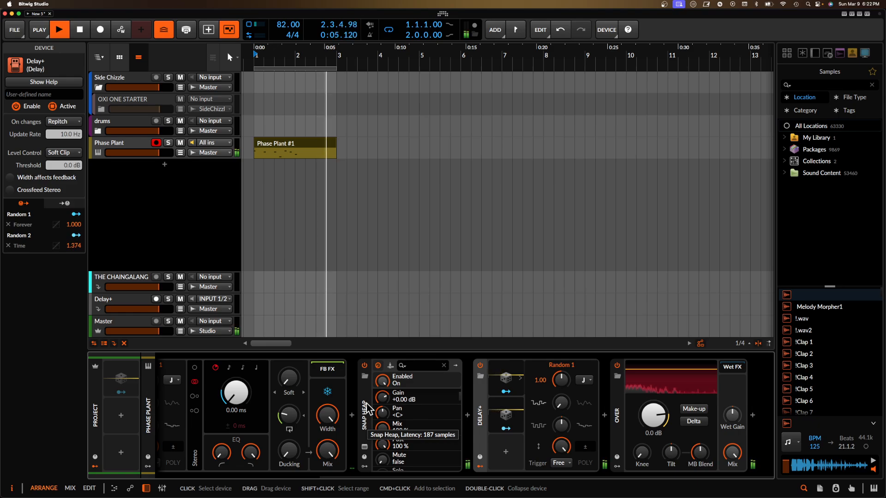
{"action": "scroll", "coordinate": [367, 408], "scroll_direction": "left", "scroll_amount": 3}
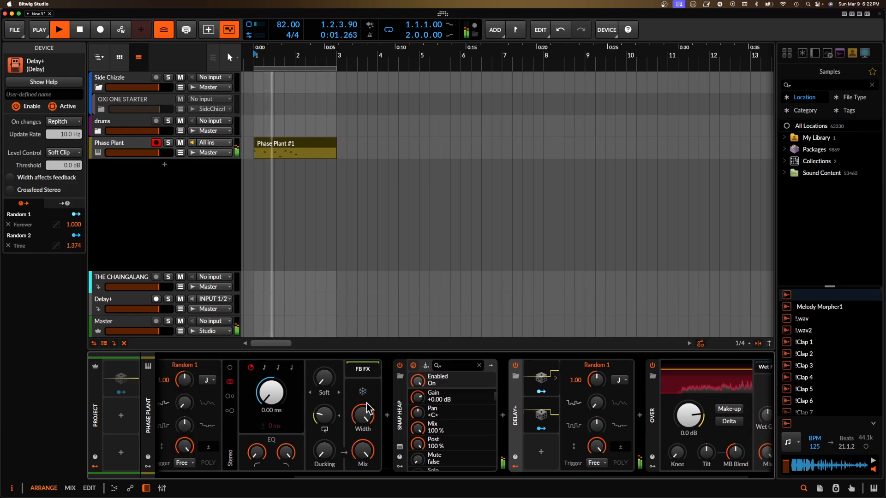
{"action": "scroll", "coordinate": [365, 406], "scroll_direction": "left", "scroll_amount": 10}
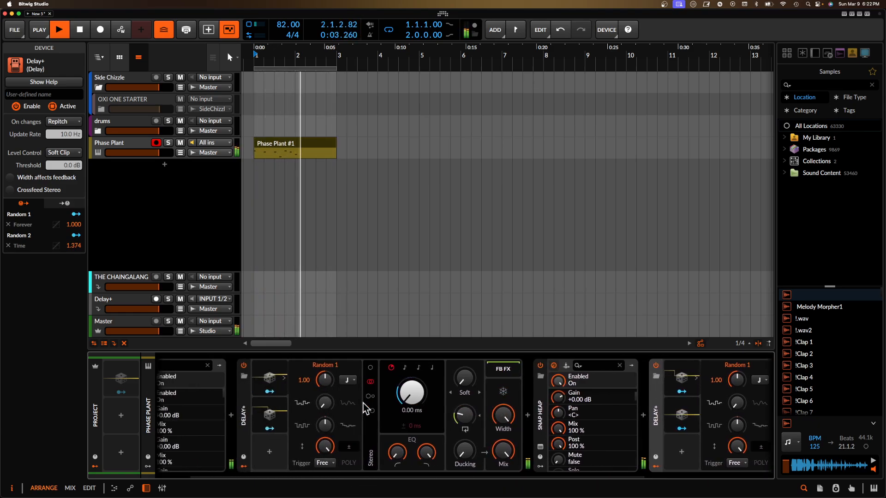
{"action": "scroll", "coordinate": [360, 401], "scroll_direction": "right", "scroll_amount": 12}
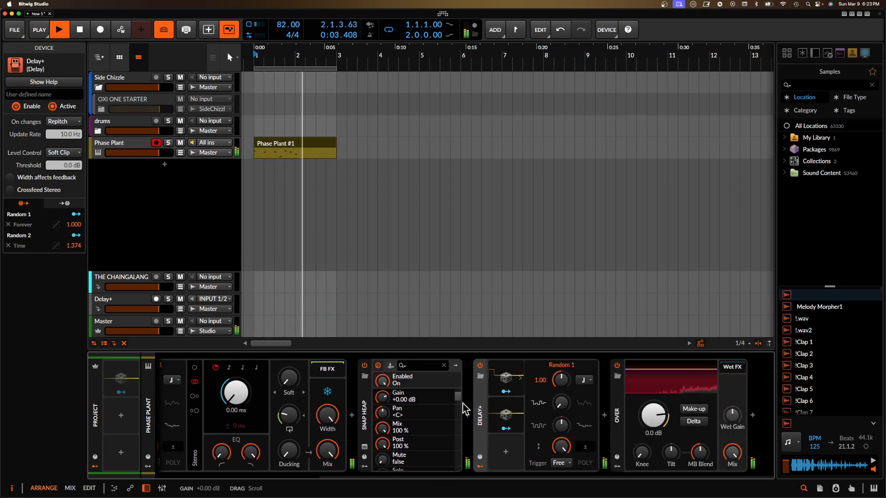
{"action": "left_click", "coordinate": [479, 414]}
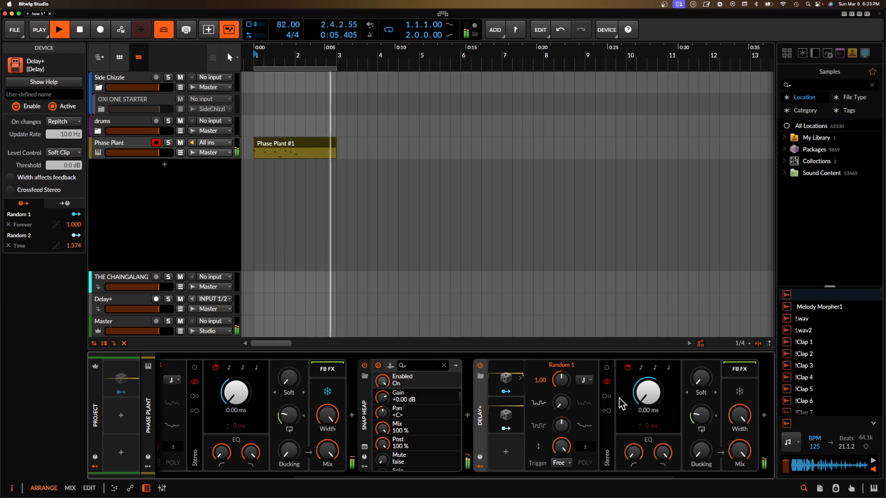
Step: Stop playback and collapse the Delay+ in front of the Over device
{"action": "key", "text": "space"}
{"action": "scroll", "coordinate": [428, 426], "scroll_direction": "left", "scroll_amount": 5}
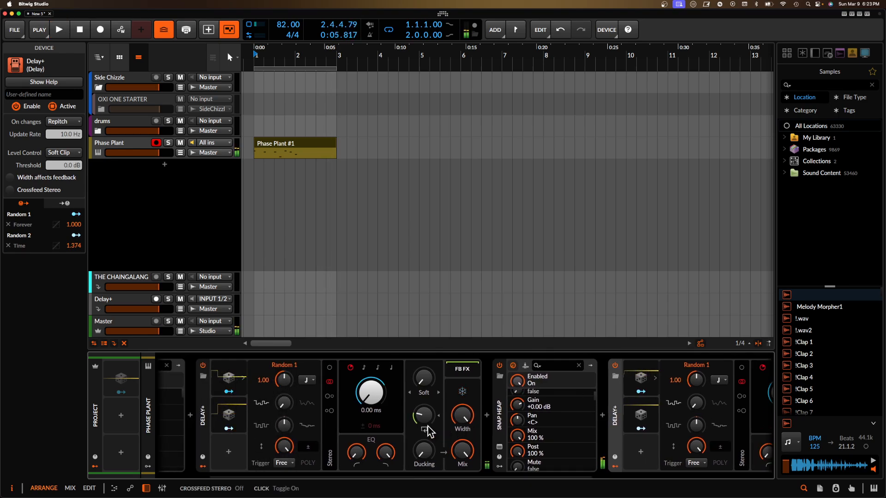
{"action": "scroll", "coordinate": [428, 427], "scroll_direction": "left", "scroll_amount": 3}
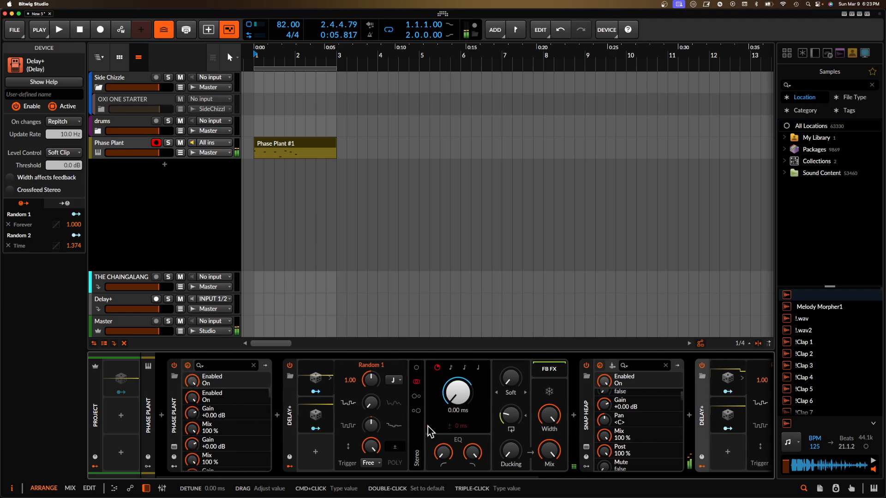
{"action": "scroll", "coordinate": [428, 426], "scroll_direction": "right", "scroll_amount": 9}
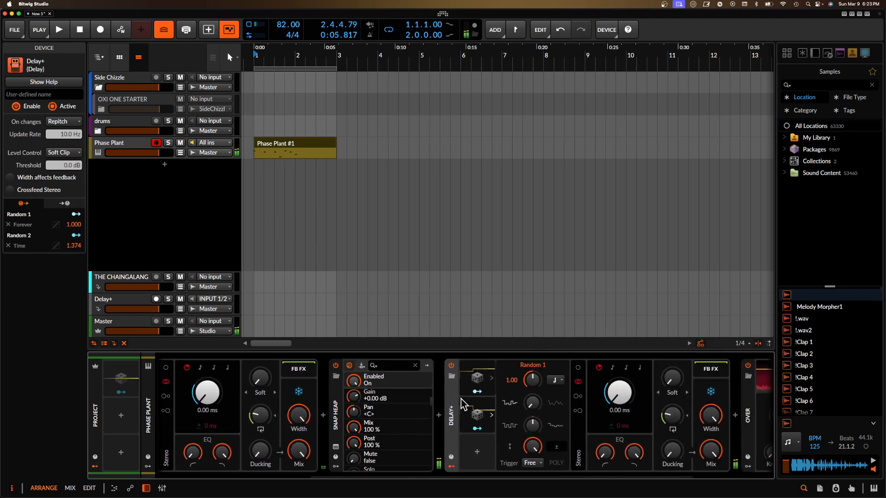
{"action": "left_click", "coordinate": [453, 396]}
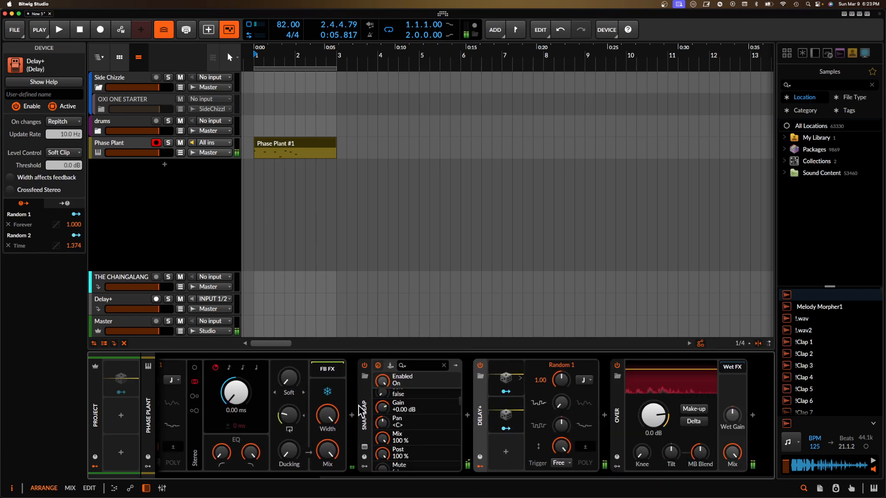
Step: Open the Rolling Sampler on the Master track and place its captured audio on a new track at bar 3
{"action": "left_click", "coordinate": [128, 322]}
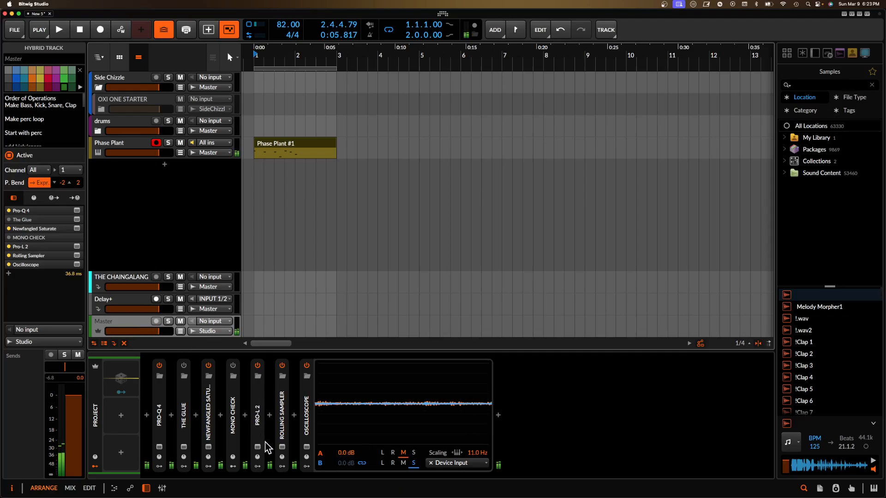
{"action": "left_click", "coordinate": [282, 447]}
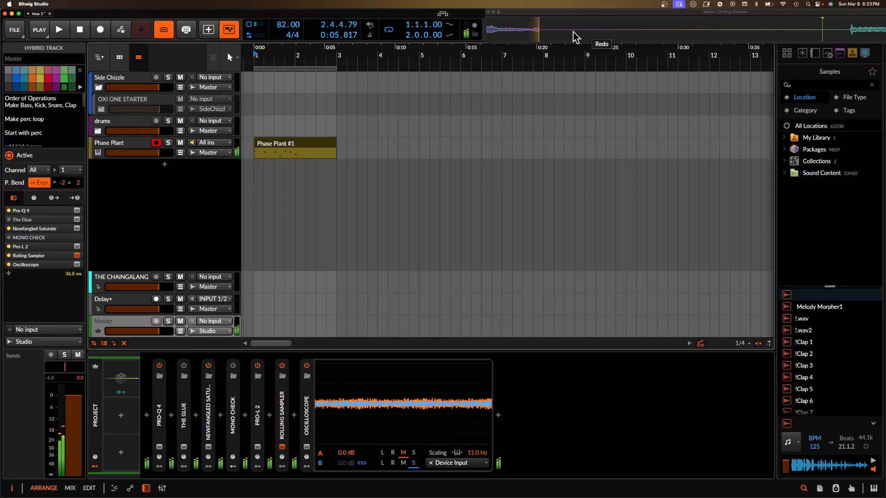
{"action": "left_click_drag", "start_coordinate": [573, 31], "coordinate": [346, 192]}
{"action": "left_click", "coordinate": [381, 166]}
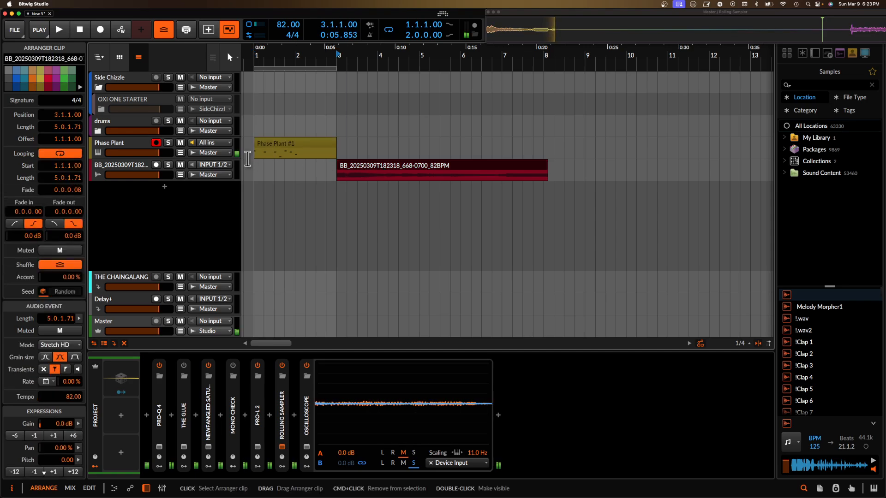
Step: Mute the Phase Plant track and audition the sampled audio clip from within bar 4 and from 5.2.1
{"action": "left_click", "coordinate": [143, 148]}
{"action": "left_click", "coordinate": [180, 143]}
{"action": "scroll", "coordinate": [364, 175], "scroll_direction": "up", "scroll_amount": 2}
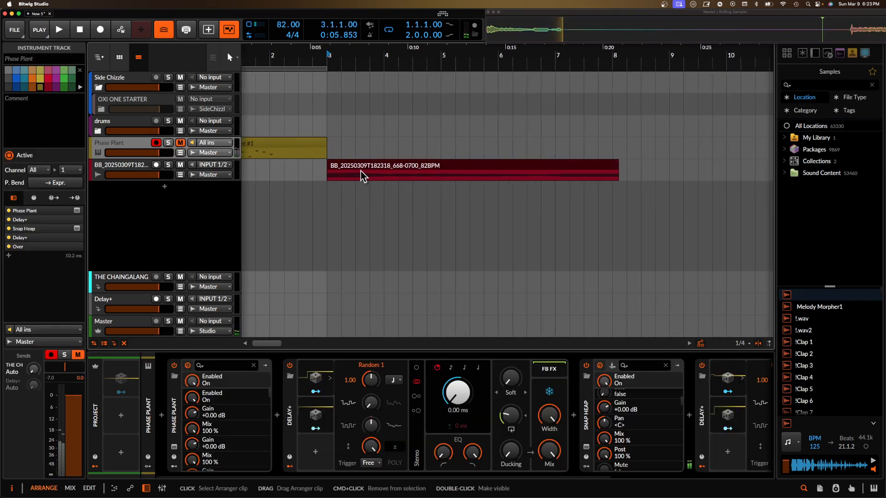
{"action": "scroll", "coordinate": [363, 175], "scroll_direction": "up", "scroll_amount": 1}
{"action": "left_click", "coordinate": [407, 174]}
{"action": "key", "text": "space"}
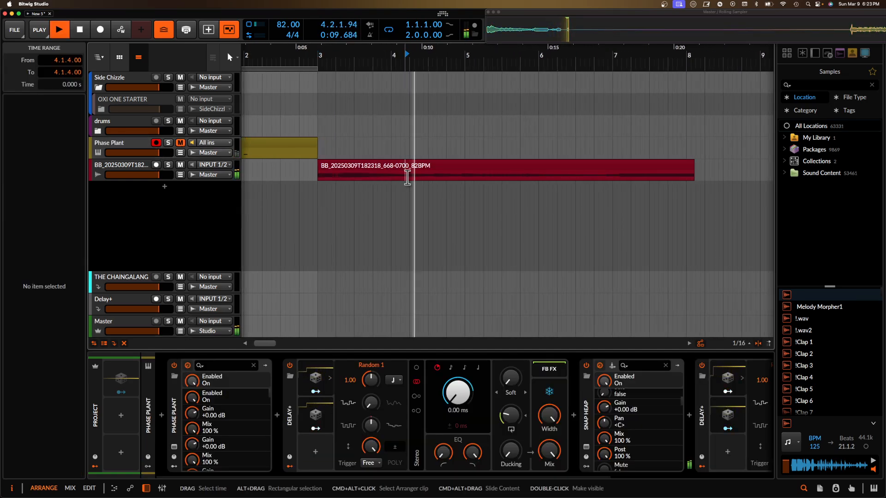
{"action": "key", "text": "space"}
{"action": "left_click", "coordinate": [485, 175]}
{"action": "key", "text": "space"}
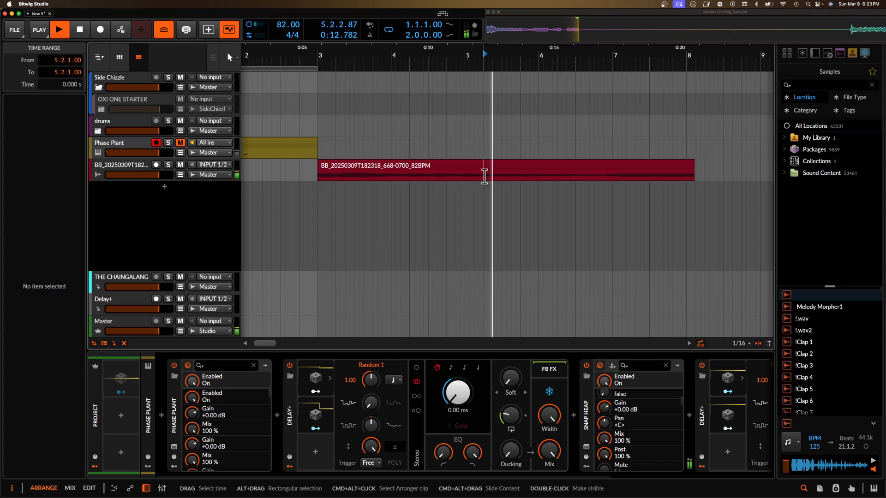
{"action": "scroll", "coordinate": [484, 177], "scroll_direction": "up", "scroll_amount": 1}
{"action": "key", "text": "space"}
Step: Move the sampled audio clip to position 8.2.1, unmute the Phase Plant track and return the play start to bar 1
{"action": "scroll", "coordinate": [485, 177], "scroll_direction": "down", "scroll_amount": 4}
{"action": "left_click", "coordinate": [408, 177]}
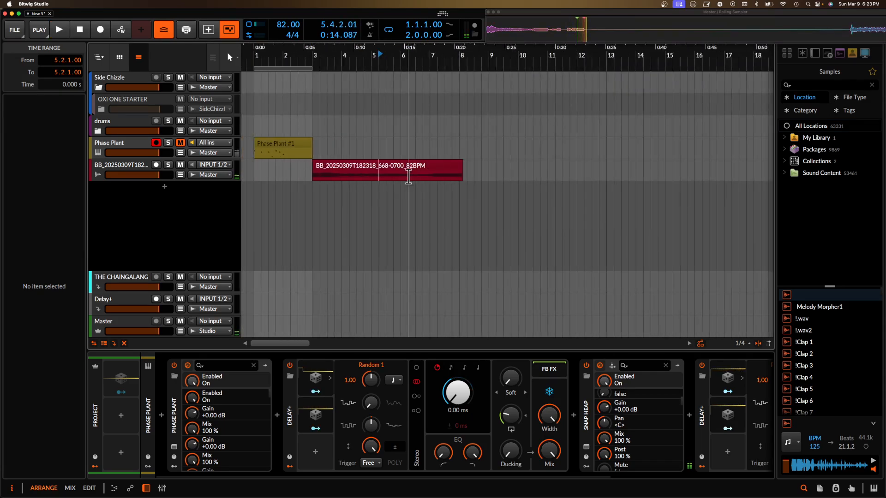
{"action": "left_click_drag", "start_coordinate": [344, 174], "coordinate": [496, 176]}
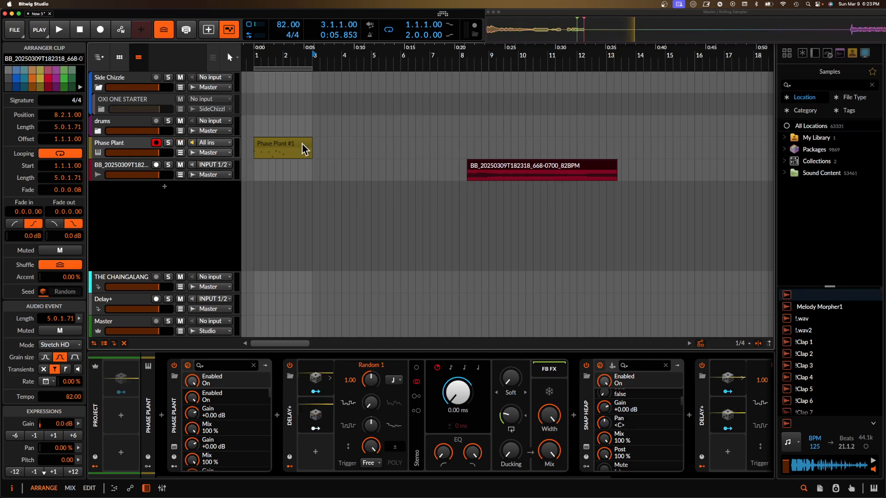
{"action": "left_click", "coordinate": [286, 134]}
{"action": "left_click", "coordinate": [286, 148]}
Step: Collapse the first Delay+ and the Snap Heap on the Phase Plant track, and check THE CHAINGALANG's device chain
{"action": "left_click", "coordinate": [291, 401]}
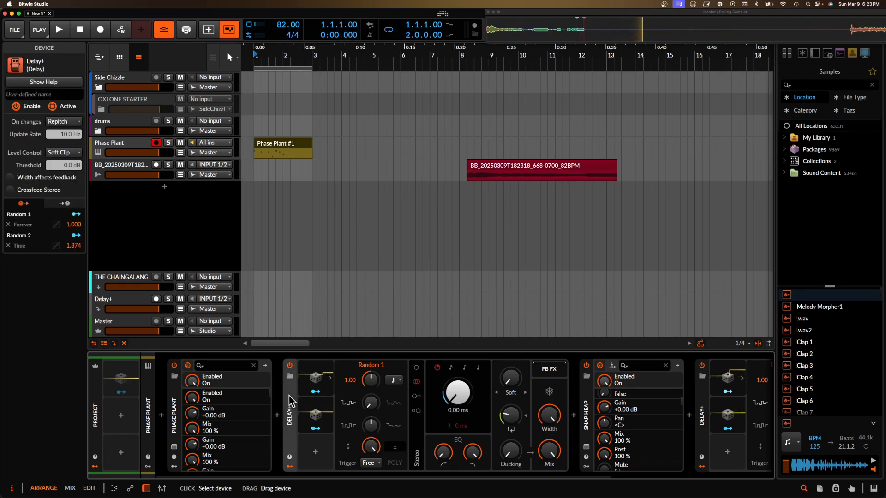
{"action": "double_click", "coordinate": [291, 402]}
{"action": "double_click", "coordinate": [427, 412]}
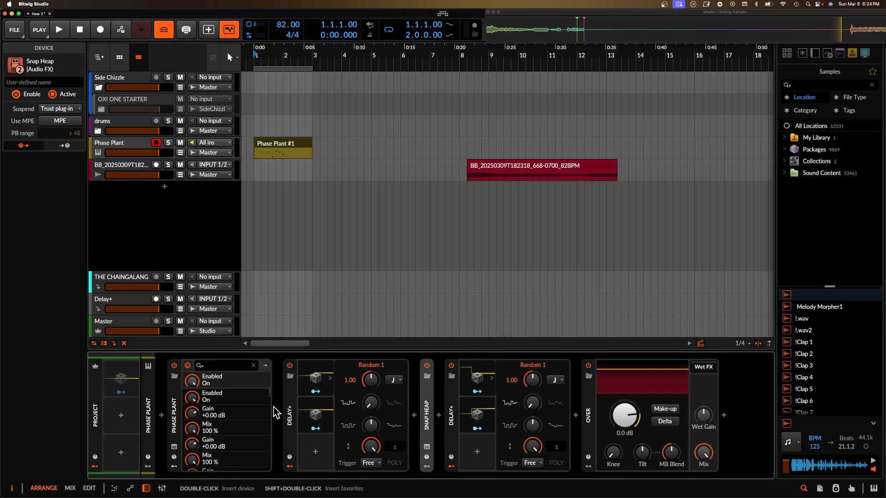
{"action": "left_click", "coordinate": [125, 281]}
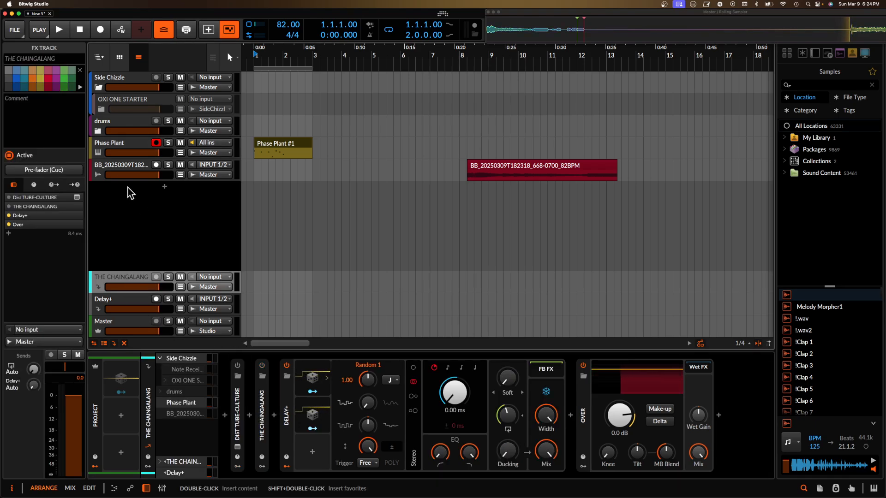
{"action": "left_click", "coordinate": [113, 156]}
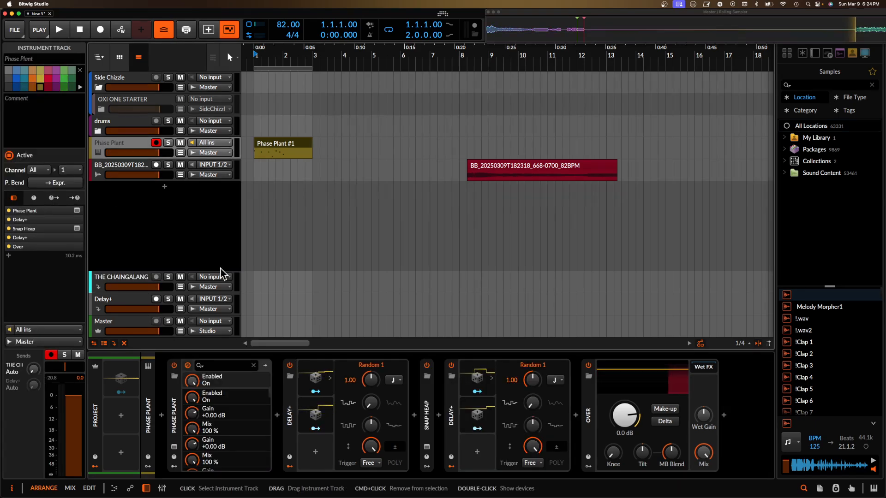
Step: Copy the Snap Heap on the Phase Plant track and disable the Delay+ devices on either side of it
{"action": "left_click", "coordinate": [434, 399]}
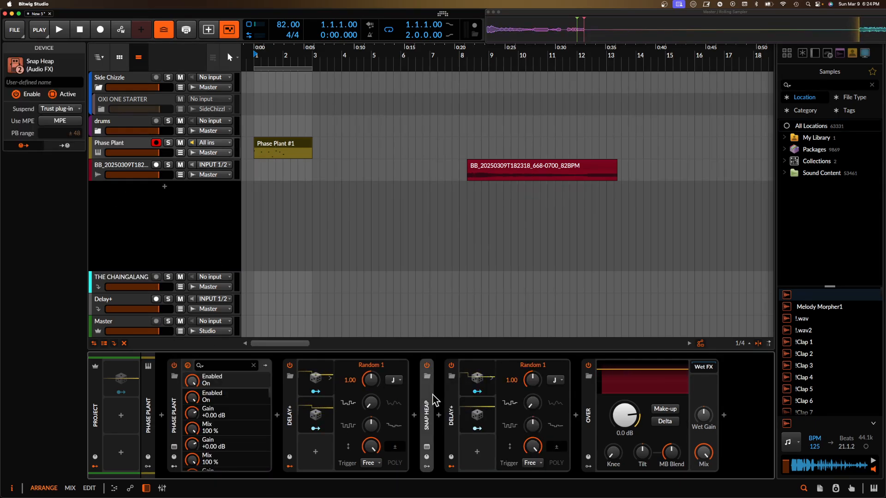
{"action": "left_click", "coordinate": [289, 366]}
{"action": "left_click", "coordinate": [451, 365]}
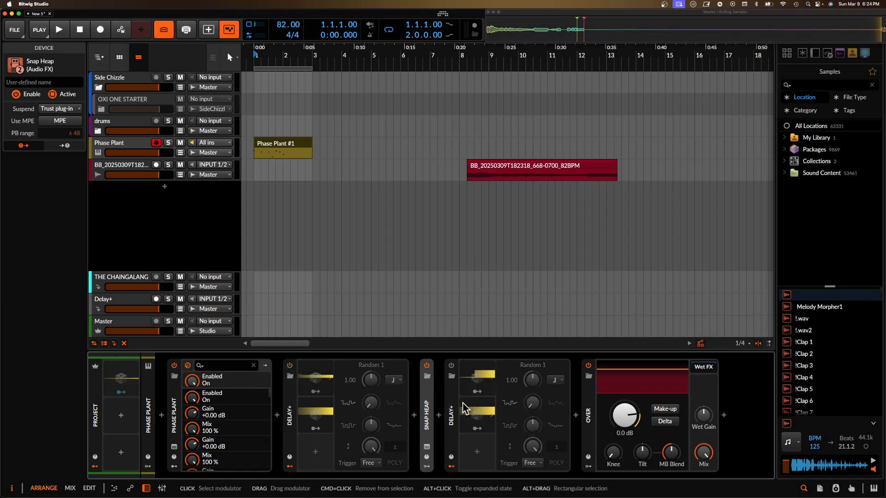
Step: Set the Phase Plant track's send to THE CHAINGALANG to -15.7 dB and paste the Snap Heap after that FX track's Delay+
{"action": "left_click", "coordinate": [113, 153]}
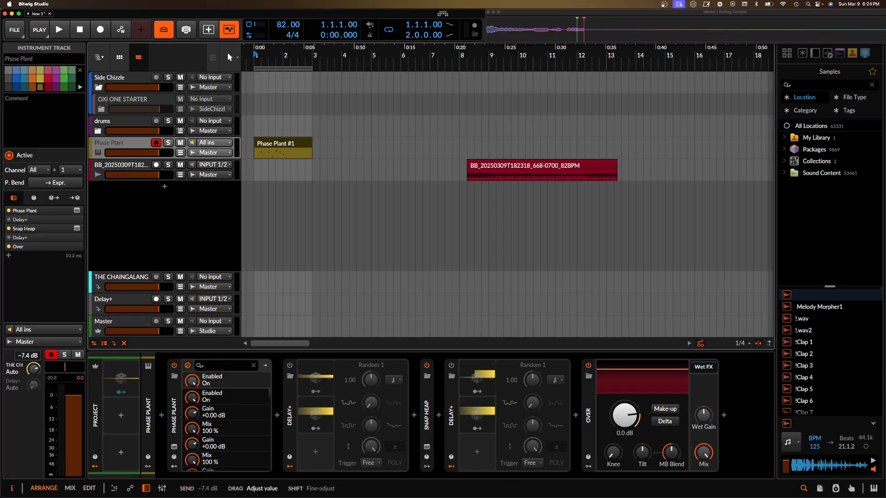
{"action": "left_click_drag", "start_coordinate": [33, 369], "coordinate": [36, 372]}
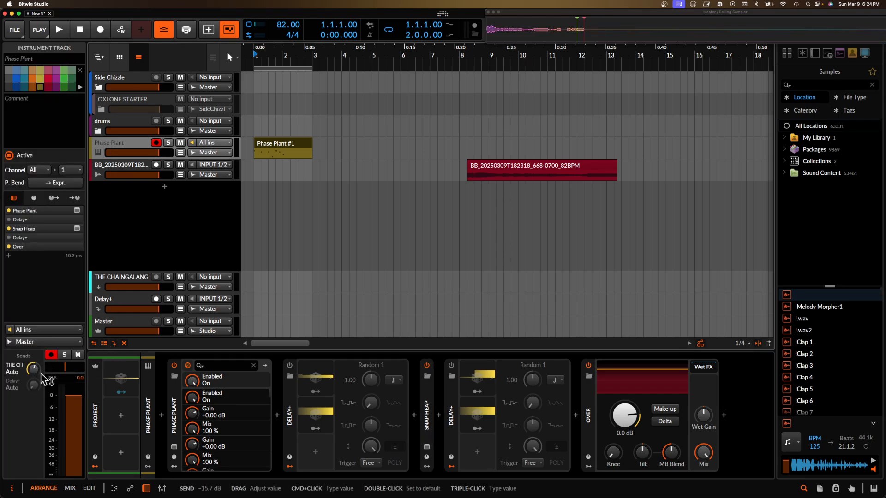
{"action": "left_click", "coordinate": [139, 281]}
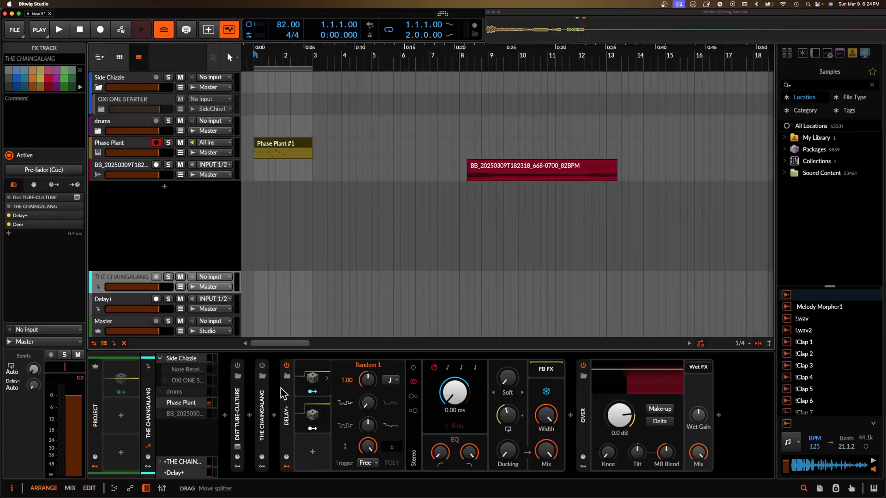
{"action": "left_click", "coordinate": [287, 406]}
{"action": "key", "text": "ctrl+v"}
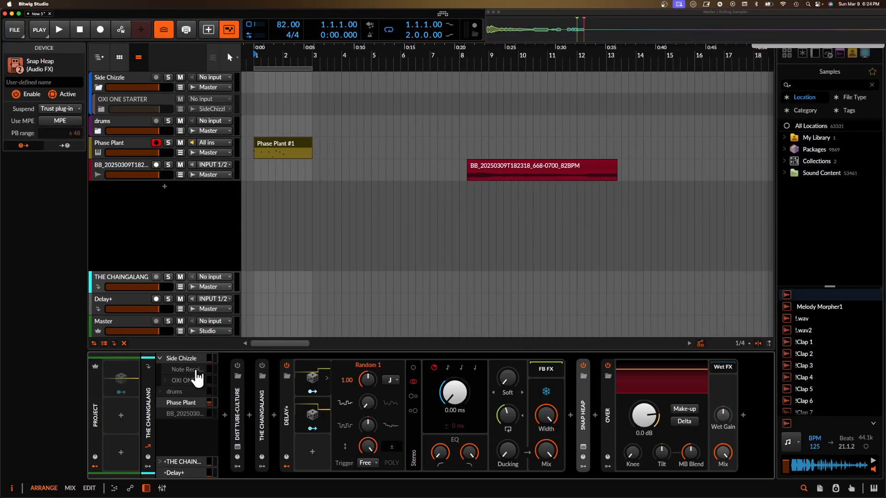
Step: Insert the BEAM plug-in between Delay+ and Over on the Delay+ FX track
{"action": "left_click", "coordinate": [127, 303]}
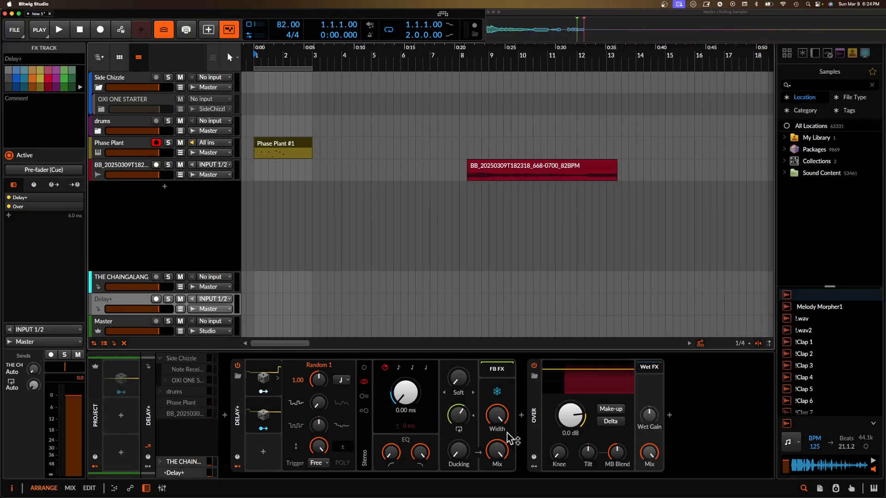
{"action": "left_click", "coordinate": [521, 417]}
{"action": "type", "text": "beam"}
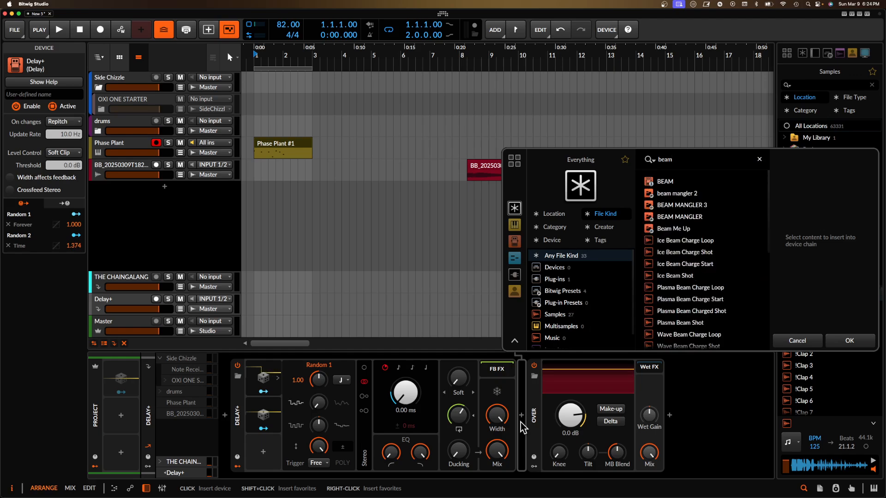
{"action": "left_click", "coordinate": [674, 181]}
{"action": "left_click", "coordinate": [844, 345]}
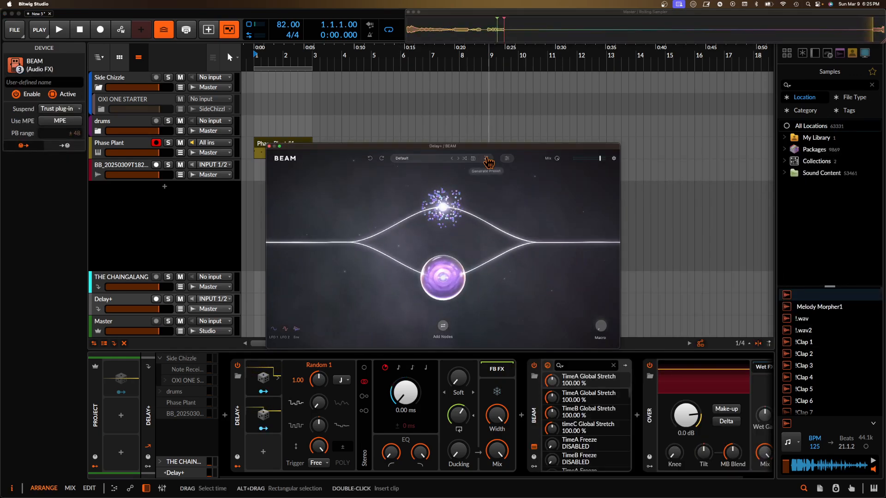
Step: Generate five random presets in succession in BEAM, keep the last one, and close the plug-in window
{"action": "left_click", "coordinate": [487, 160]}
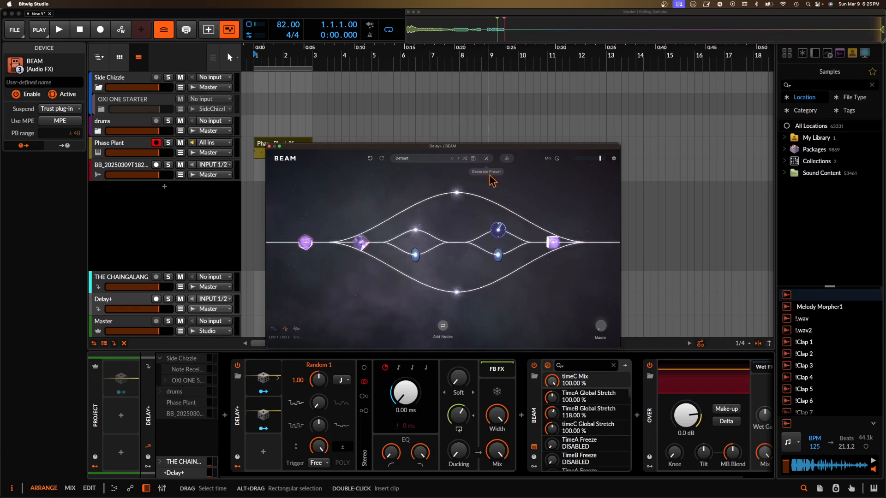
{"action": "left_click", "coordinate": [490, 164]}
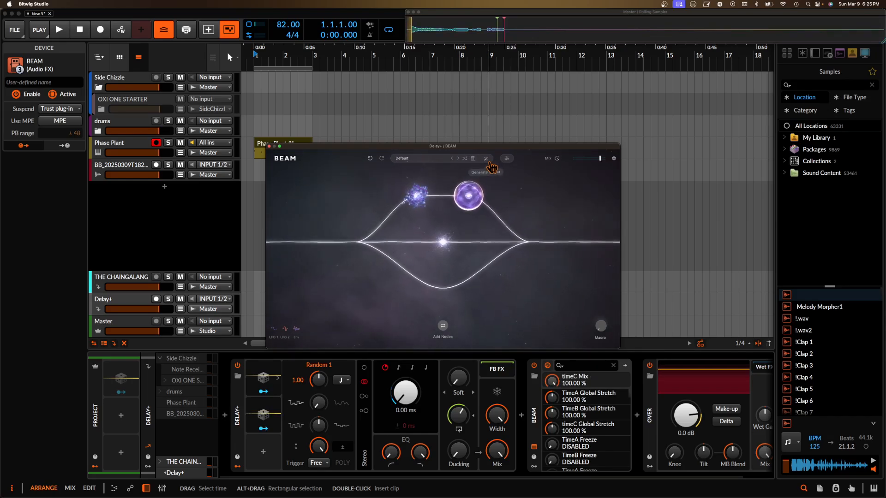
{"action": "left_click", "coordinate": [490, 161]}
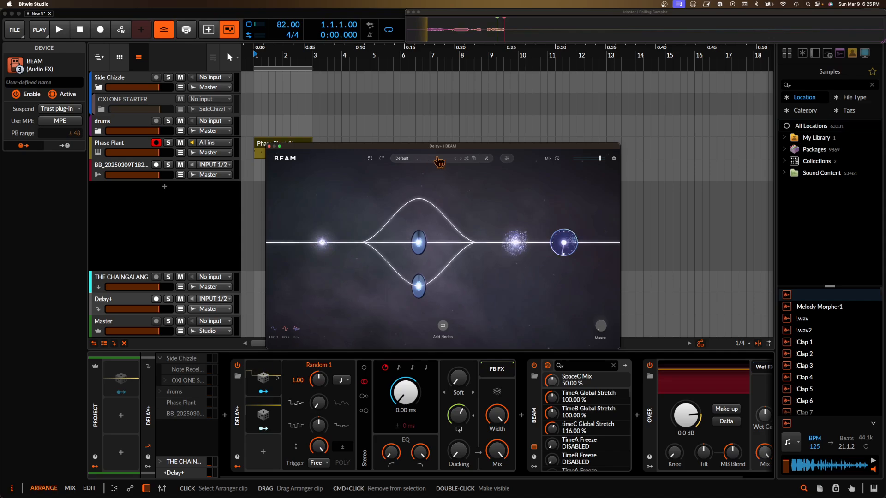
{"action": "left_click", "coordinate": [491, 163]}
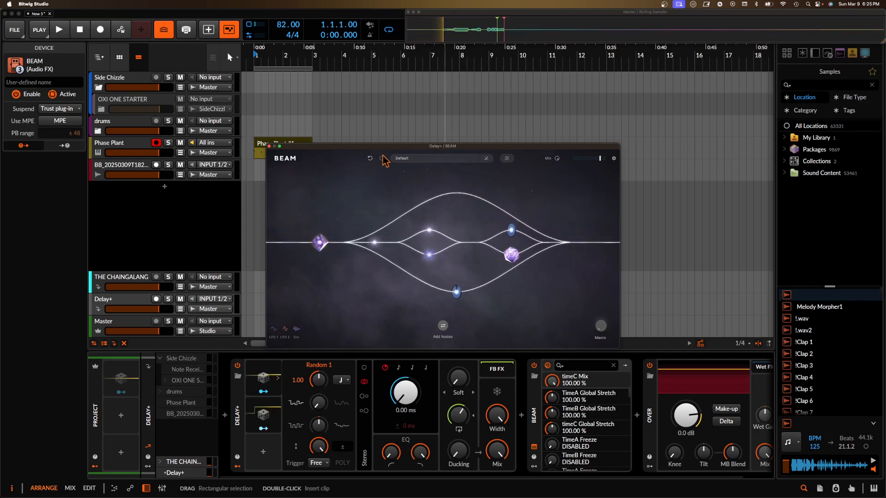
{"action": "left_click", "coordinate": [488, 163]}
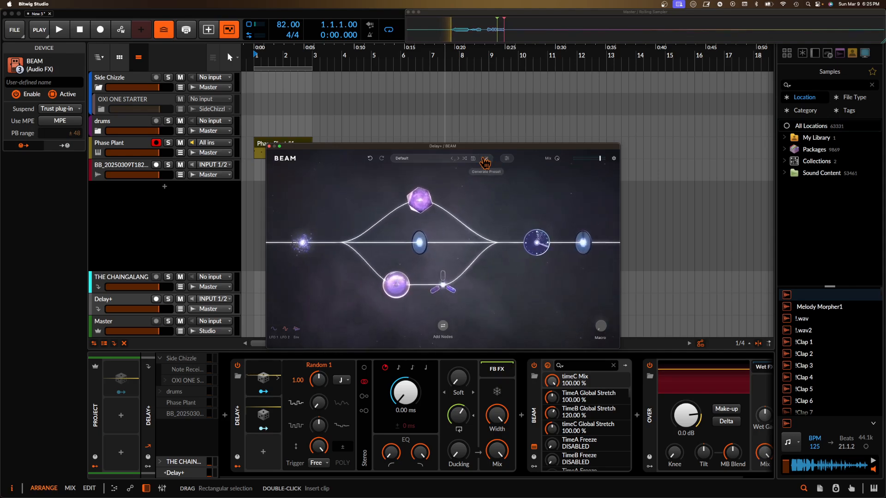
{"action": "left_click", "coordinate": [270, 146]}
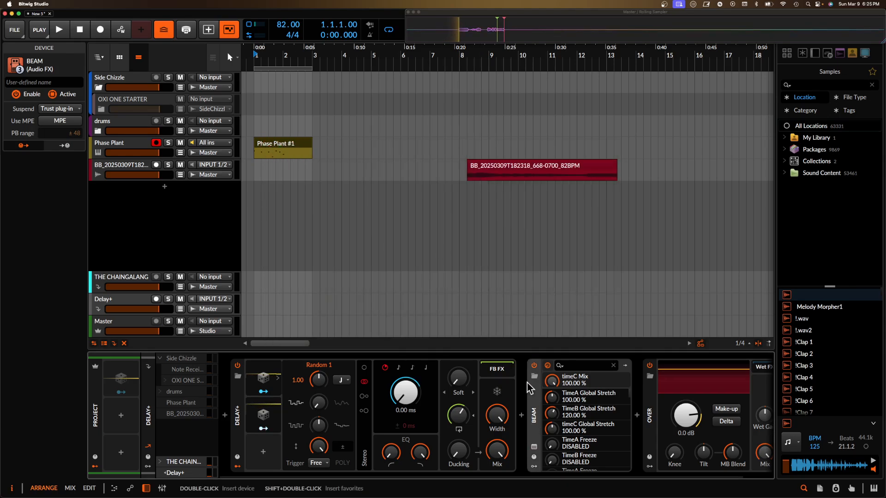
Step: Lower the Master volume and cross-send the two FX tracks, with THE CHAINGALANG's send to Delay+ at 0.0 dB
{"action": "left_click_drag", "start_coordinate": [158, 332], "coordinate": [145, 332]}
{"action": "left_click", "coordinate": [111, 285]}
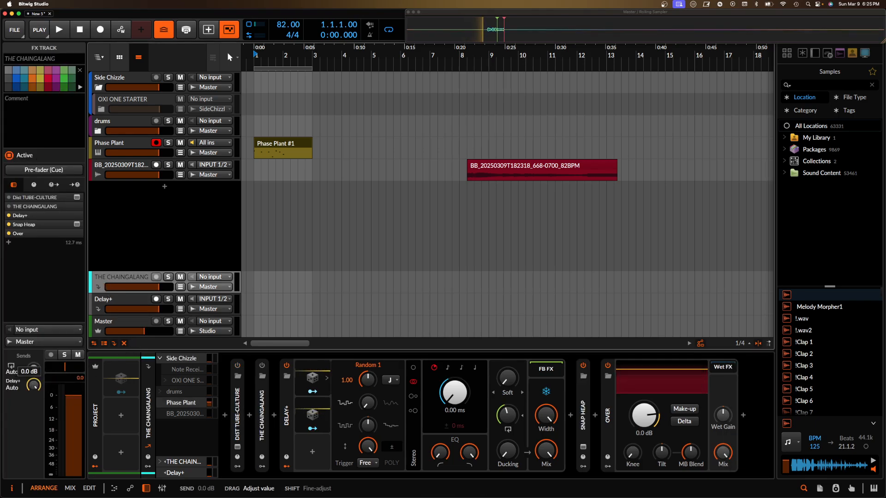
{"action": "left_click", "coordinate": [115, 304]}
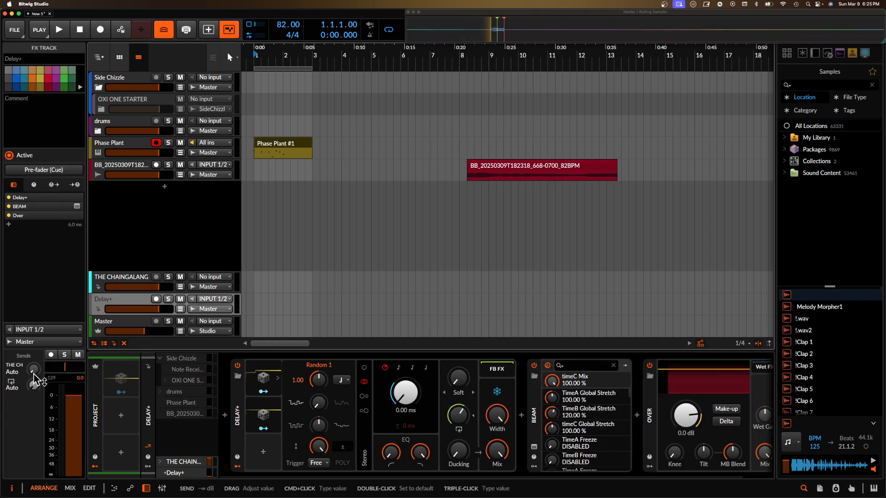
{"action": "left_click_drag", "start_coordinate": [34, 374], "coordinate": [34, 364]}
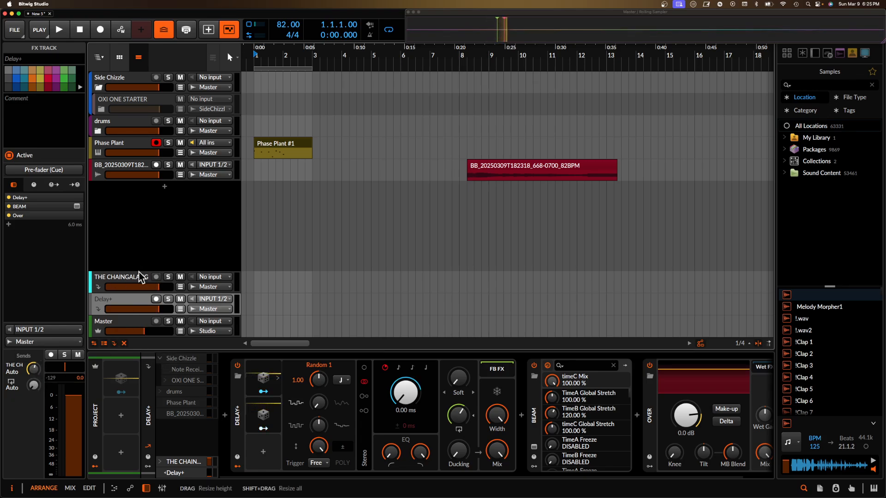
Step: Play the Phase Plant clip, adjust the Master volume to about -5.5 dB, and show THE CHAINGALANG's device chain
{"action": "key", "text": "space"}
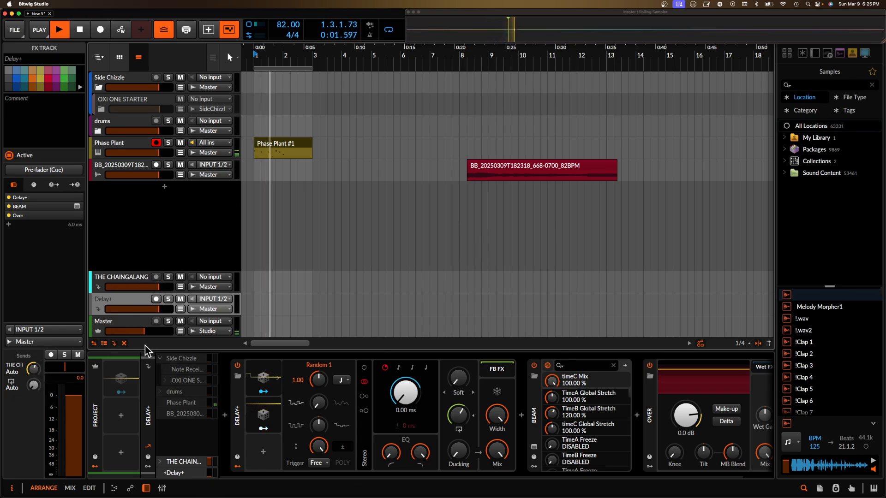
{"action": "mouse_move", "coordinate": [144, 331]}
{"action": "left_mouse_down"}
{"action": "mouse_move", "coordinate": [137, 331]}
{"action": "mouse_move", "coordinate": [144, 332]}
{"action": "left_mouse_up"}
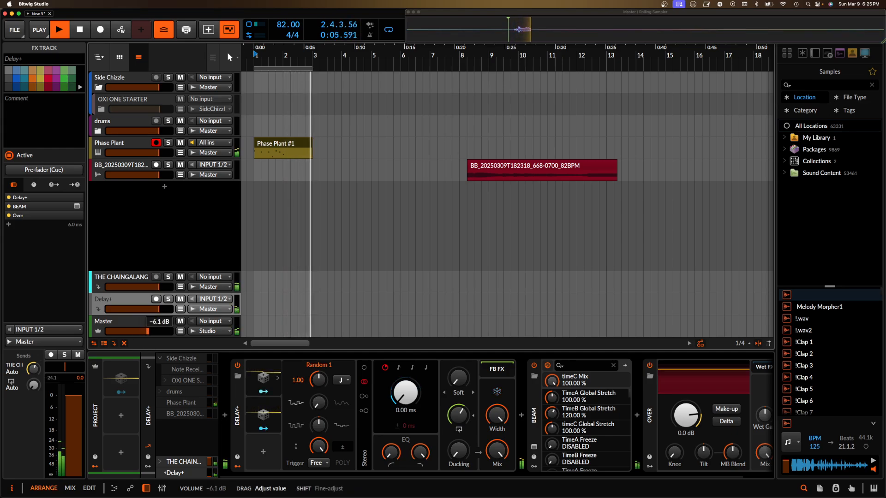
{"action": "left_click_drag", "start_coordinate": [144, 333], "coordinate": [148, 331]}
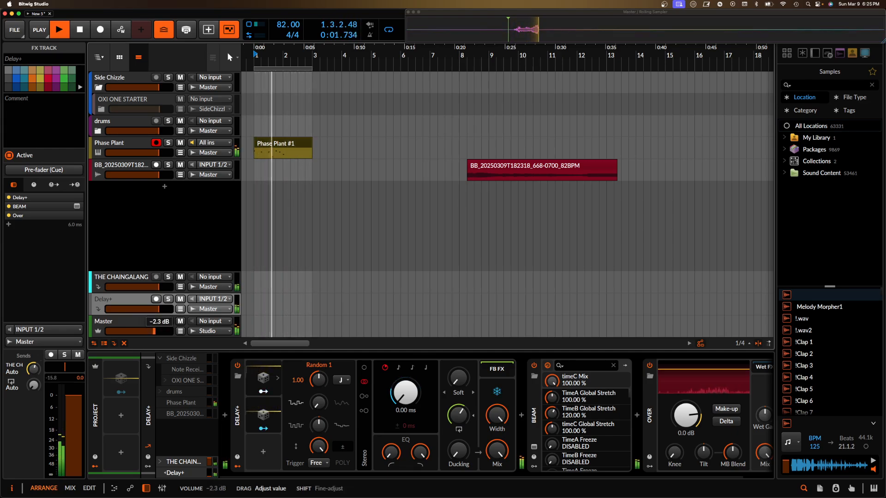
{"action": "left_click_drag", "start_coordinate": [154, 332], "coordinate": [149, 332]}
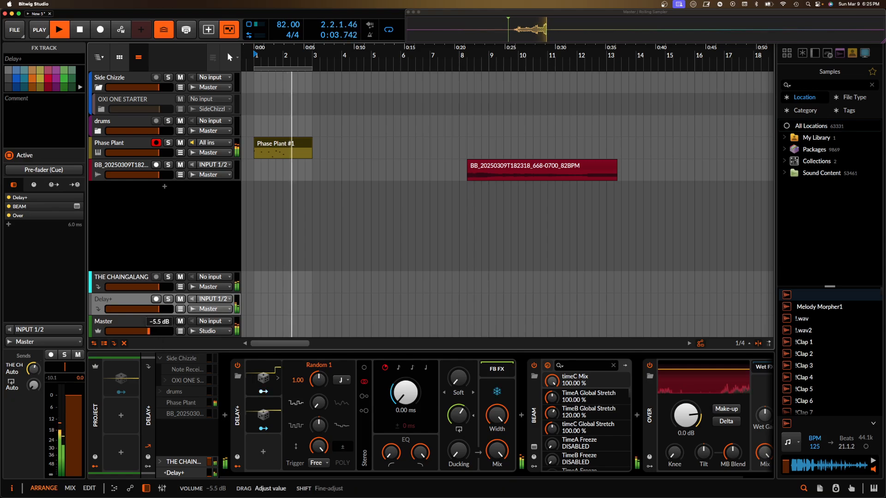
{"action": "left_click", "coordinate": [129, 286]}
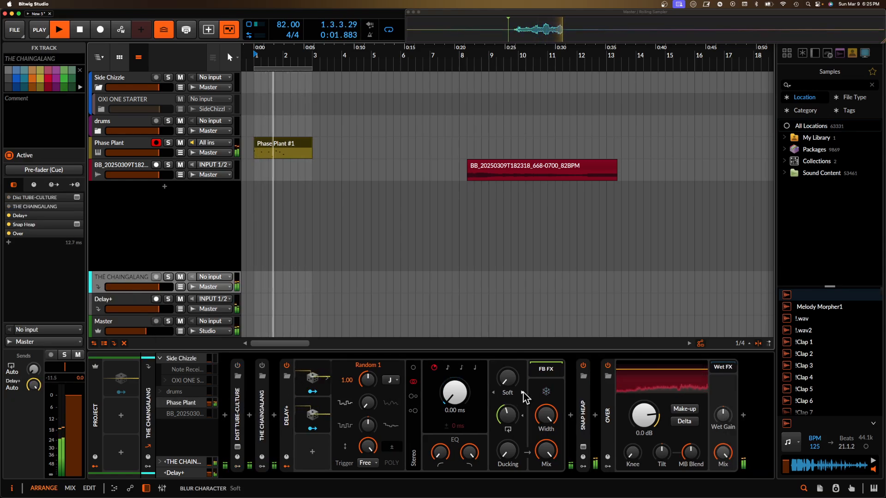
Step: Raise the self-feedback sends of the two FX tracks, with THE CHAINGALANG's at about -15.0 dB
{"action": "left_click", "coordinate": [582, 393]}
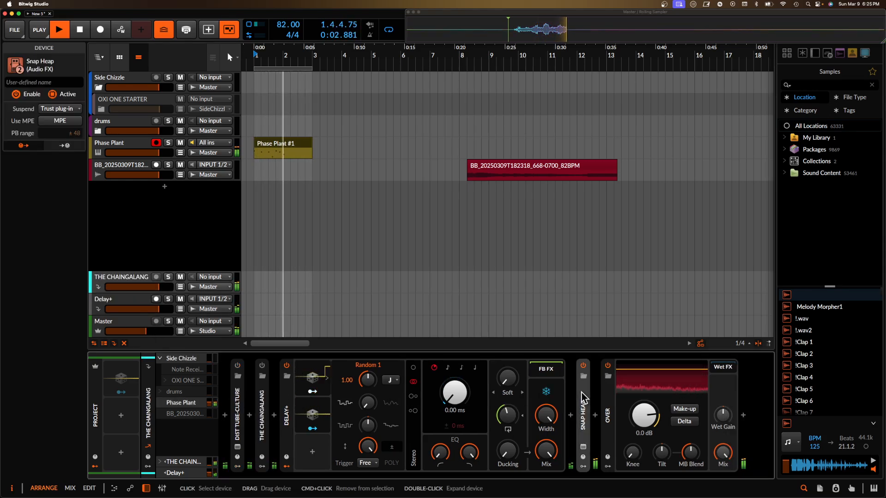
{"action": "left_click", "coordinate": [132, 287]}
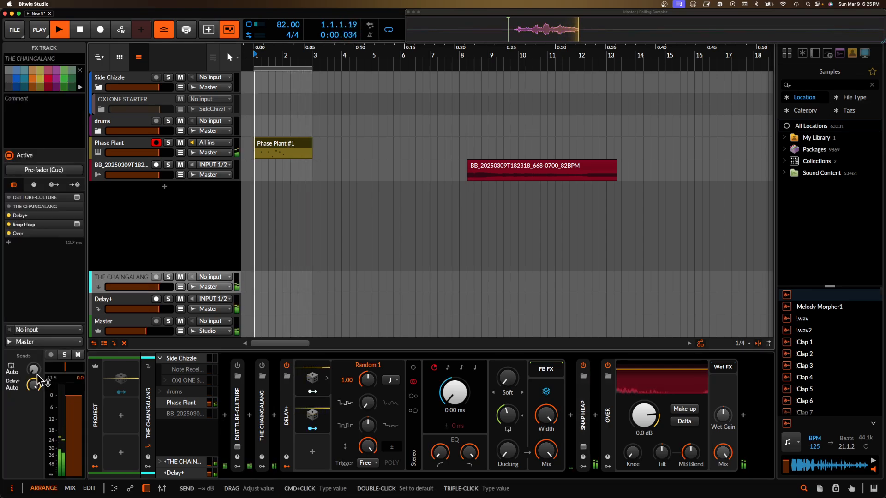
{"action": "left_click", "coordinate": [127, 300]}
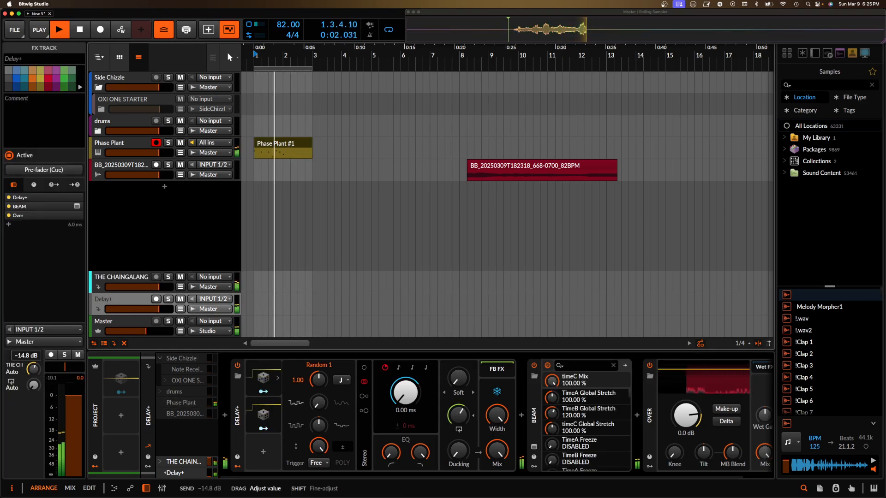
{"action": "left_click", "coordinate": [113, 282]}
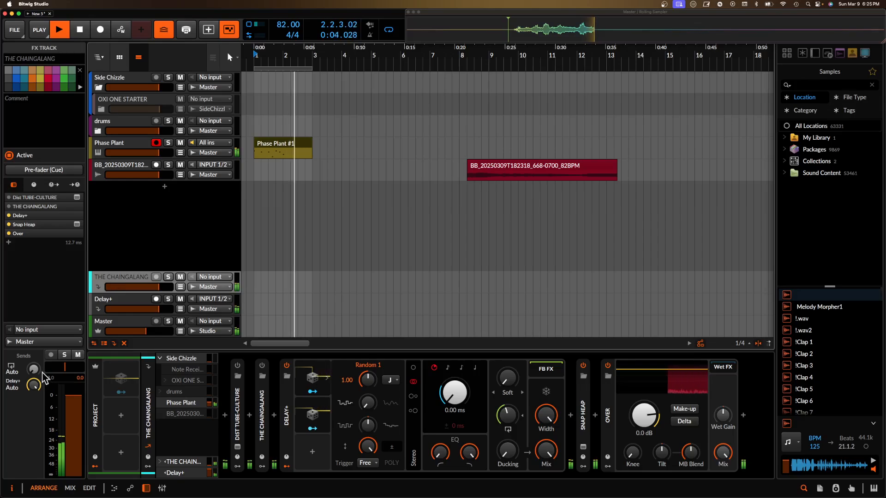
{"action": "left_click", "coordinate": [115, 304]}
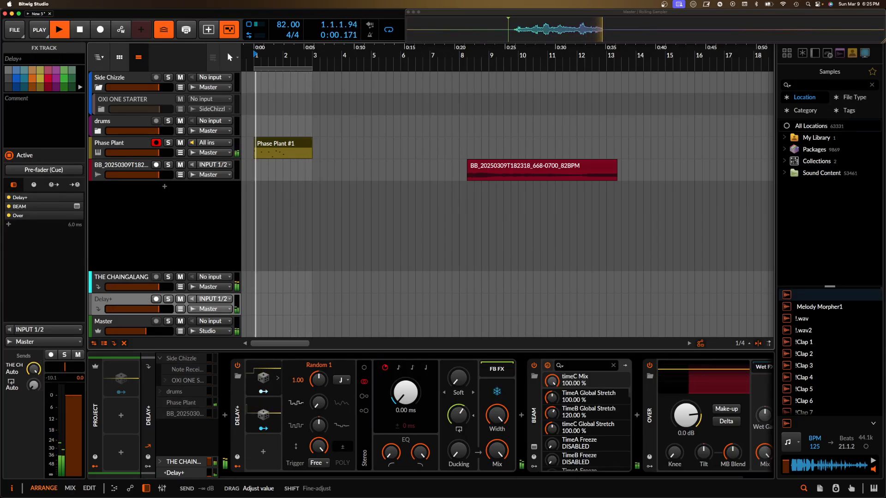
{"action": "left_click", "coordinate": [109, 289]}
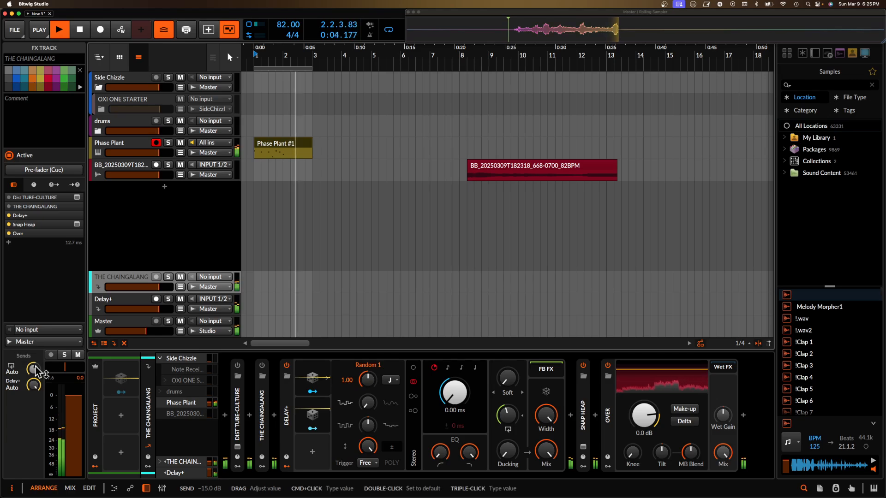
{"action": "left_click", "coordinate": [107, 307]}
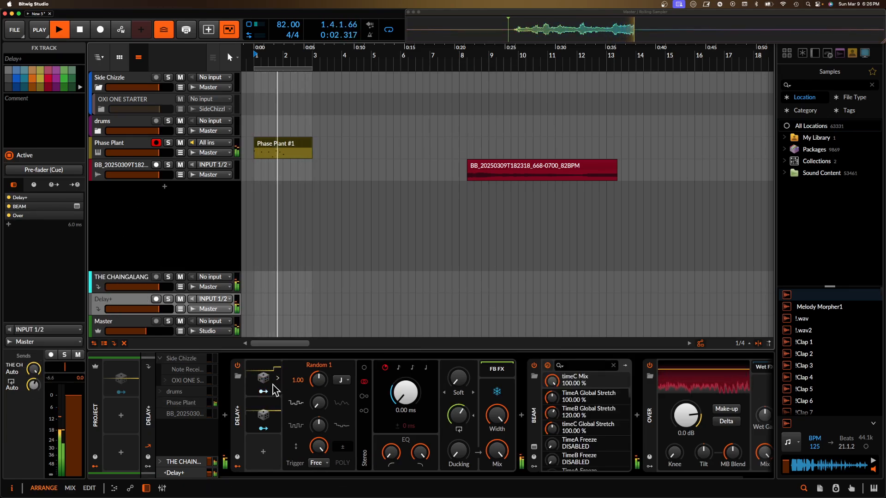
Step: Move BEAM ahead of Delay+ on its FX track and Snap Heap ahead of Delay+ on THE CHAINGALANG
{"action": "left_click_drag", "start_coordinate": [277, 420], "coordinate": [643, 403]}
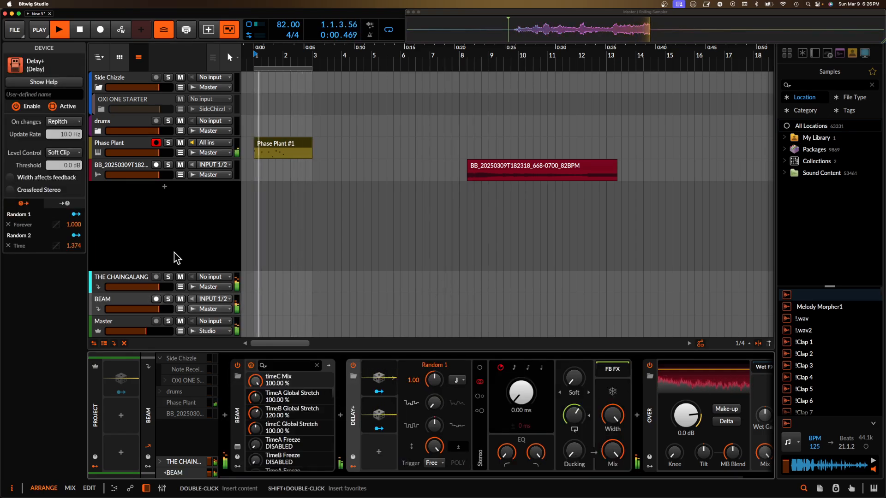
{"action": "left_click", "coordinate": [138, 281]}
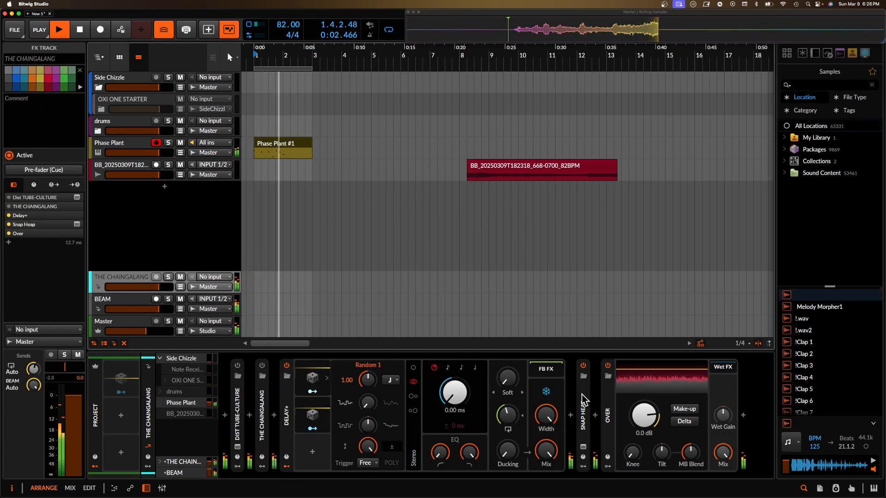
{"action": "left_click_drag", "start_coordinate": [582, 394], "coordinate": [286, 406]}
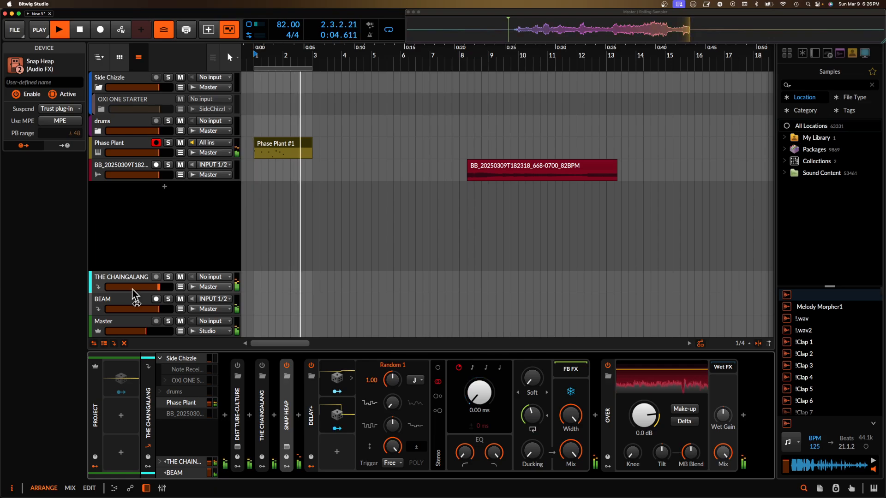
Step: Lower the self-feedback sends of both FX tracks, with BEAM's at about -35.4 dB, and mute the Phase Plant track
{"action": "left_click", "coordinate": [120, 300]}
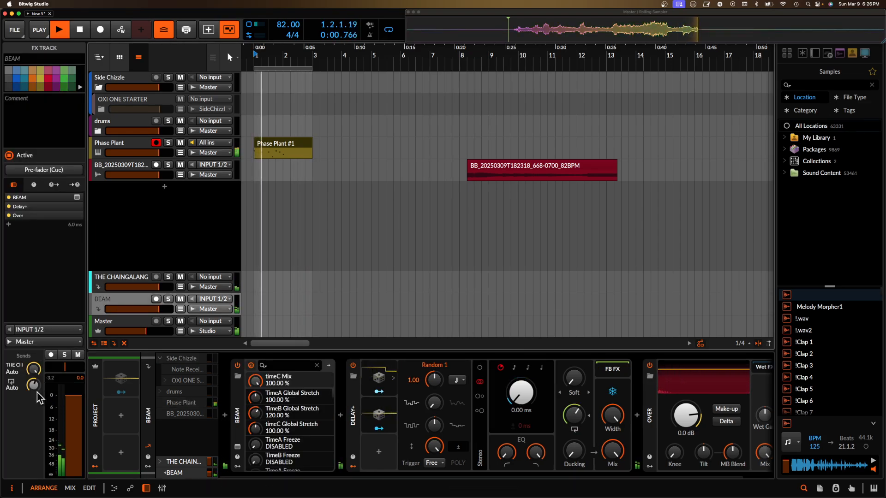
{"action": "left_click", "coordinate": [33, 369]}
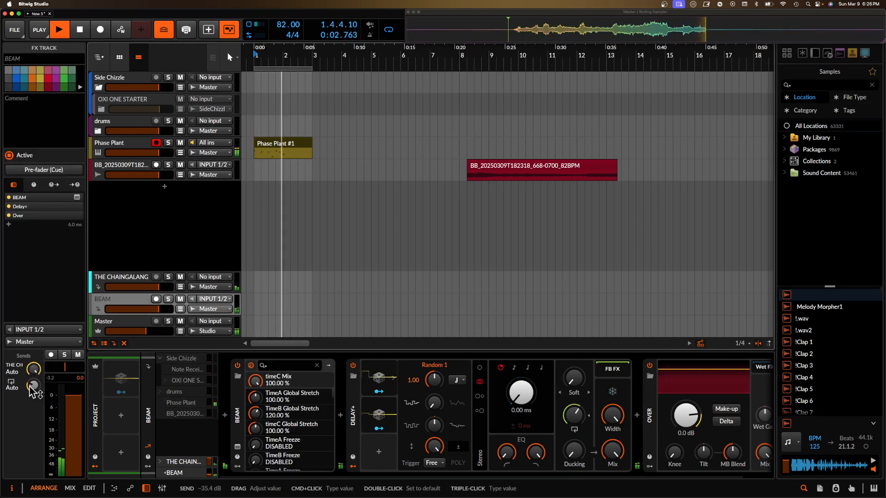
{"action": "left_click", "coordinate": [116, 279]}
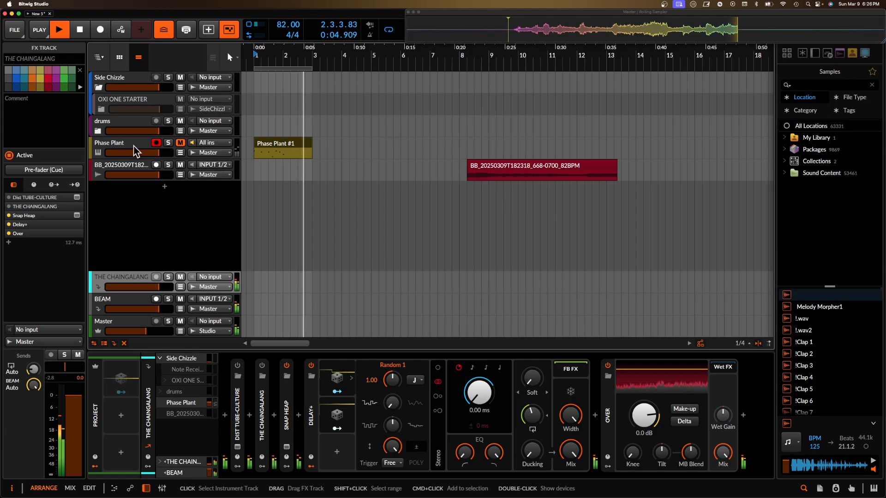
Step: Raise the Master volume to about -4.5 dB and collapse the BEAM device in its chain
{"action": "left_click", "coordinate": [131, 302]}
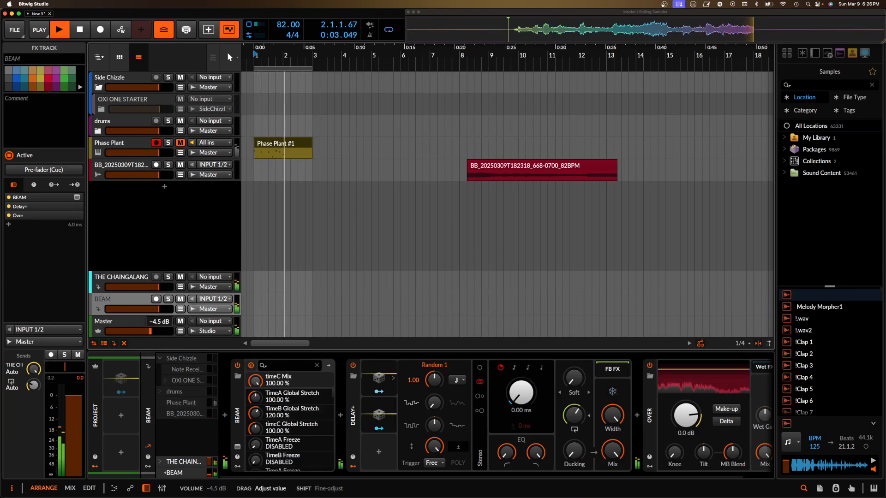
{"action": "double_click", "coordinate": [238, 398]}
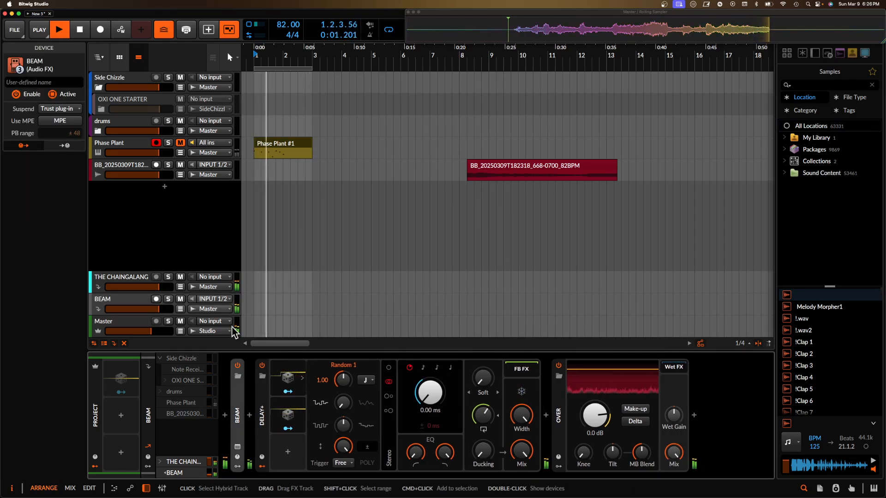
{"action": "left_click", "coordinate": [126, 300]}
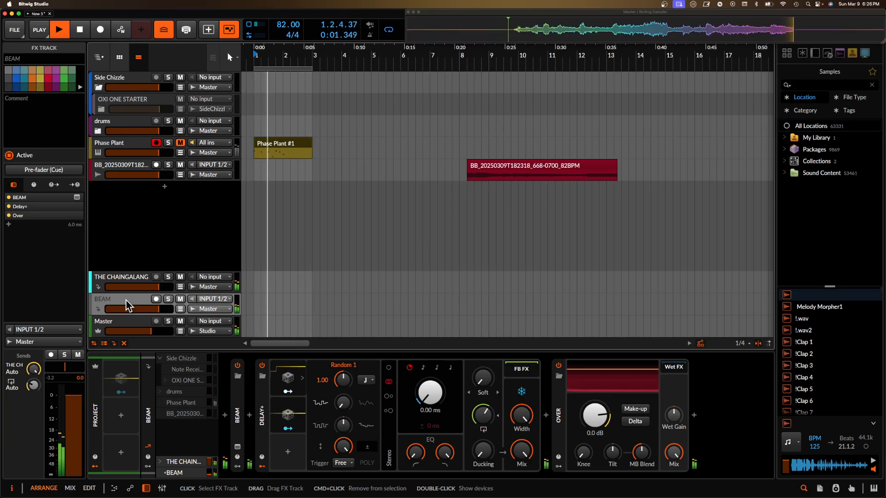
Step: Move Snap Heap back between Delay+ and Over on THE CHAINGALANG
{"action": "left_click", "coordinate": [130, 279]}
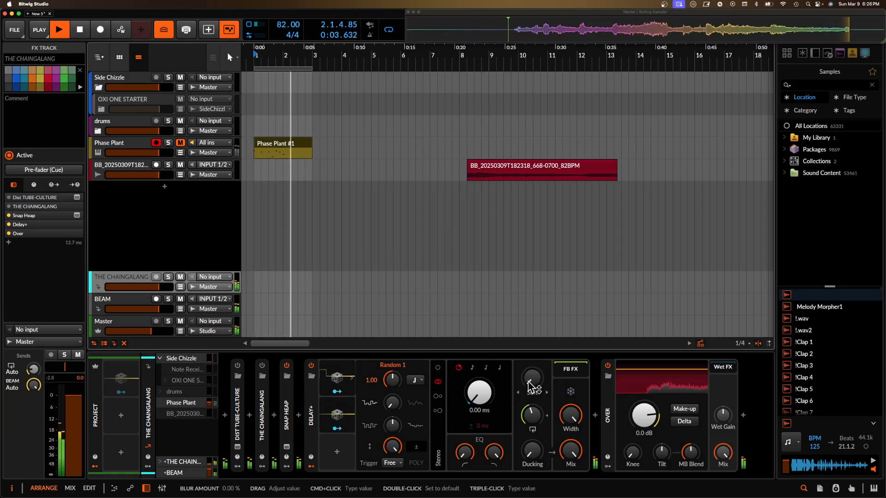
{"action": "left_click_drag", "start_coordinate": [290, 392], "coordinate": [511, 339]}
{"action": "left_click_drag", "start_coordinate": [511, 308], "coordinate": [511, 380]}
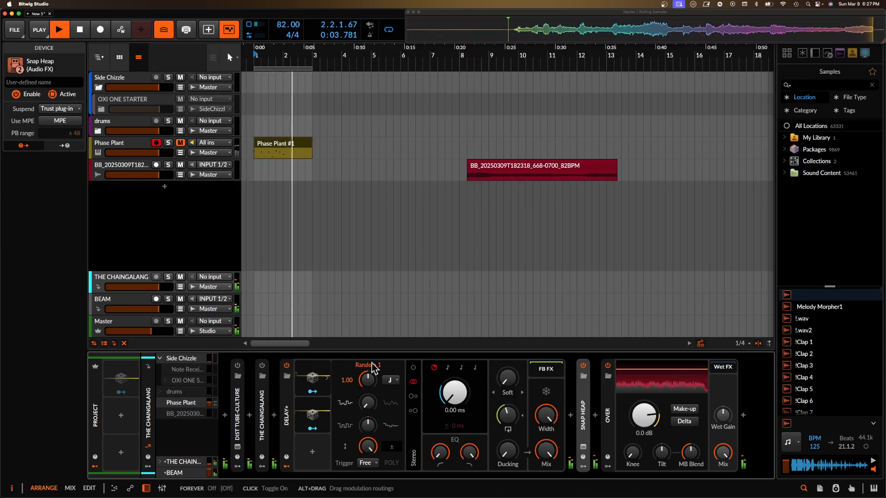
Step: Move BEAM back between Delay+ and Over, generate a new random preset in it, and close its window
{"action": "left_click", "coordinate": [130, 304]}
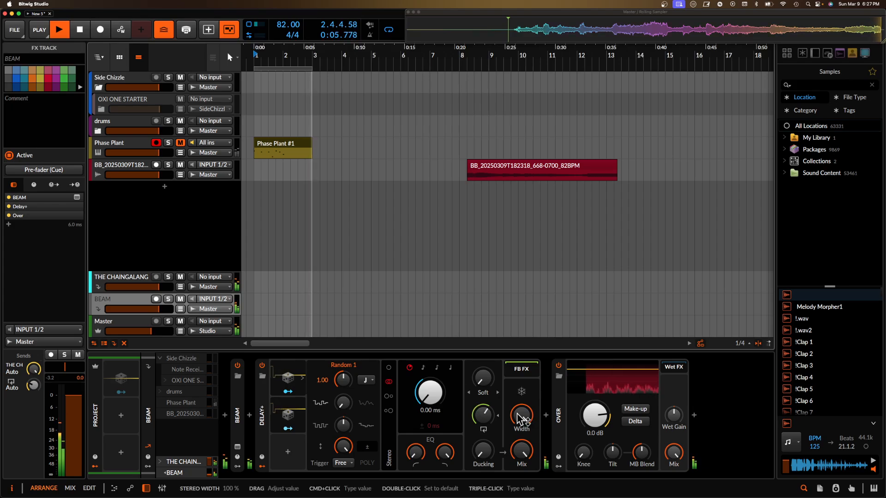
{"action": "left_click_drag", "start_coordinate": [237, 417], "coordinate": [506, 415]}
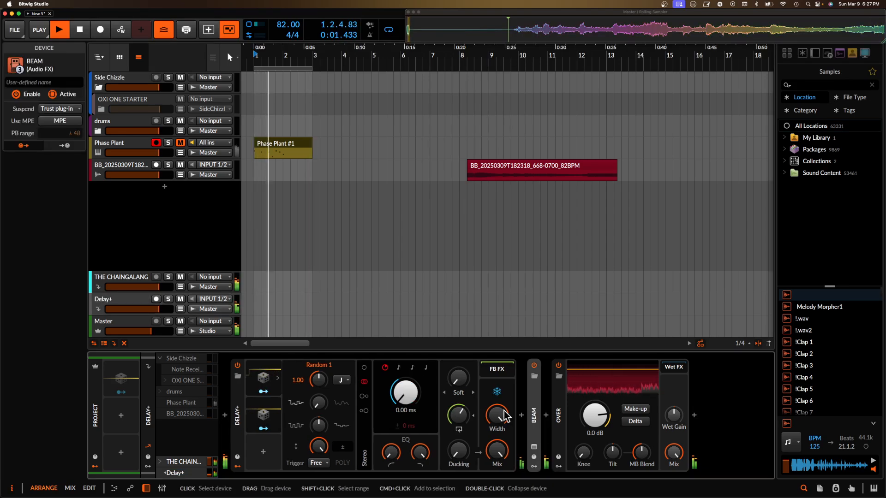
{"action": "left_click", "coordinate": [534, 447]}
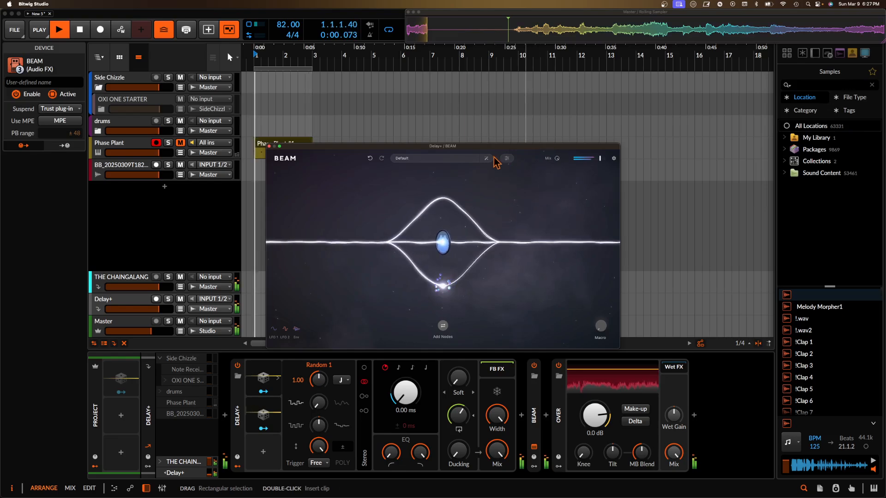
{"action": "left_click", "coordinate": [269, 146]}
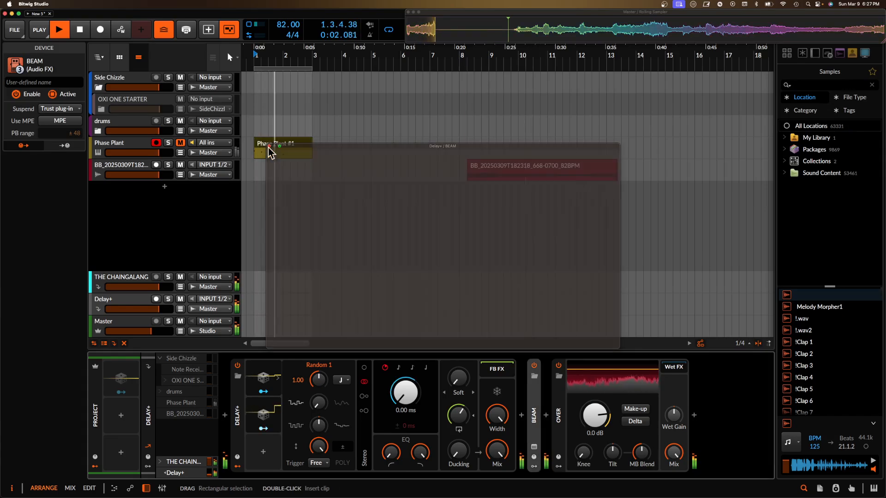
Step: Insert the Snap Heap plug-in between BEAM and Over on the Delay+ FX track
{"action": "left_click", "coordinate": [546, 415]}
{"action": "type", "text": "snap"}
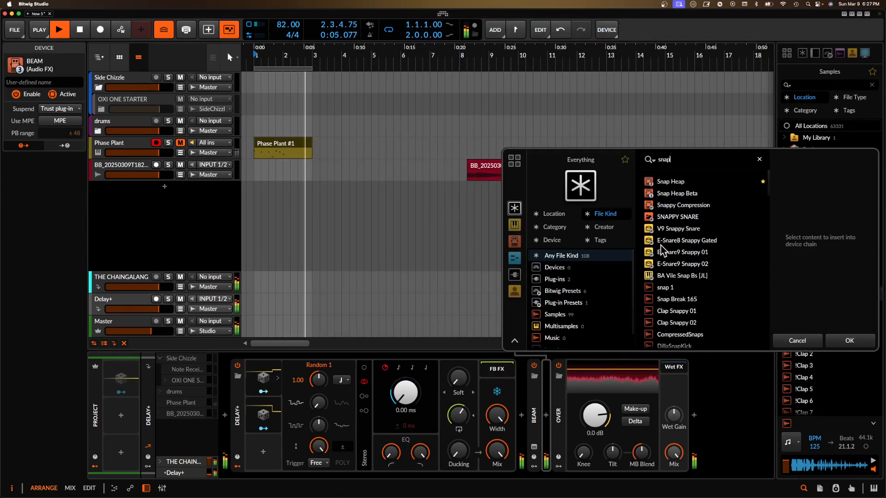
{"action": "left_click", "coordinate": [663, 183]}
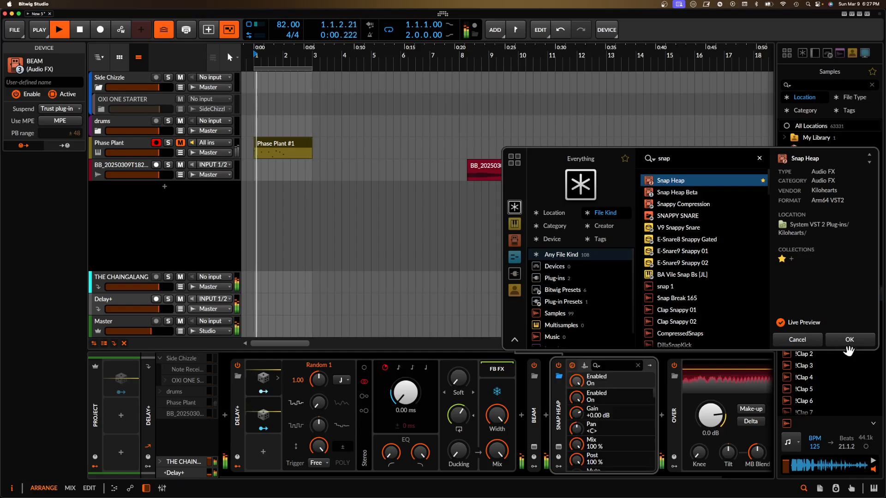
{"action": "left_click", "coordinate": [849, 340]}
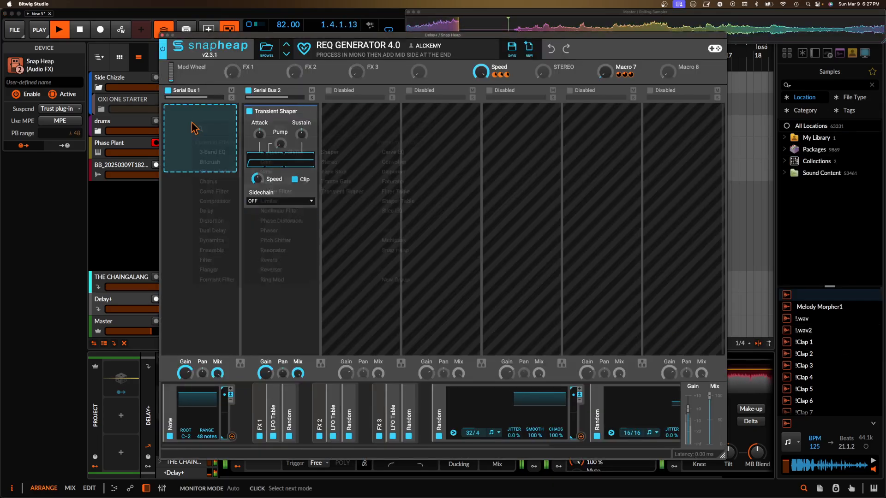
Step: Load the MHM GLITCH preset in Snap Heap, lower the Master volume, and close the plug-in window
{"action": "left_click", "coordinate": [198, 120]}
{"action": "left_click", "coordinate": [139, 328]}
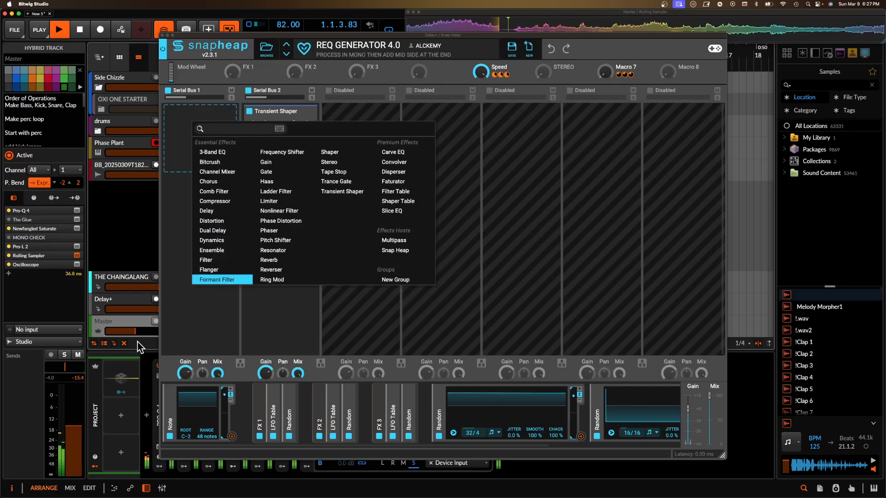
{"action": "left_click", "coordinate": [186, 123]}
{"action": "left_click", "coordinate": [274, 51]}
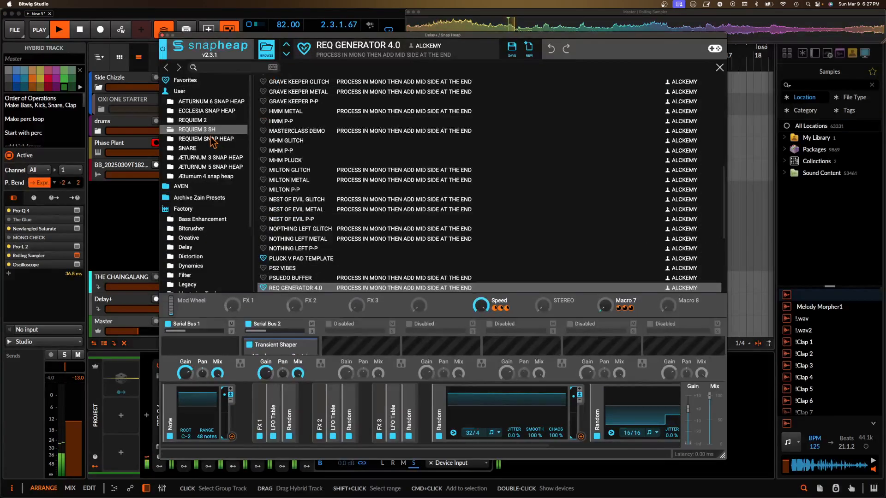
{"action": "double_click", "coordinate": [298, 142]}
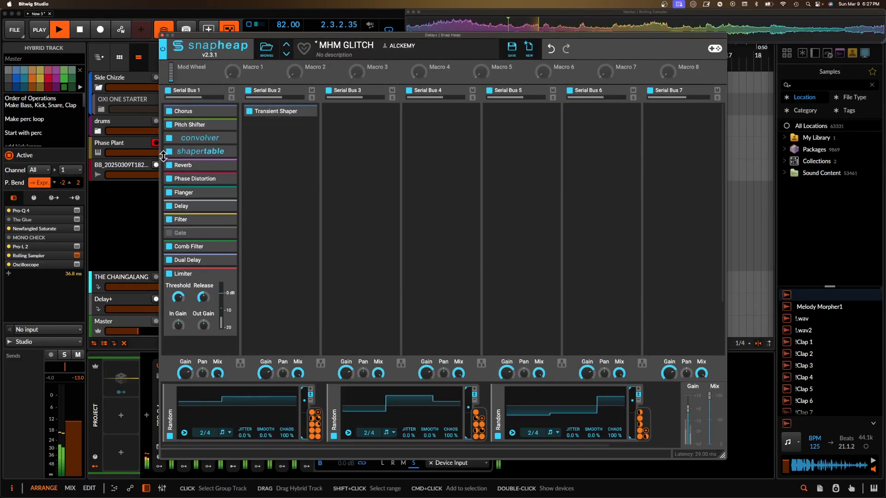
{"action": "left_click", "coordinate": [162, 36]}
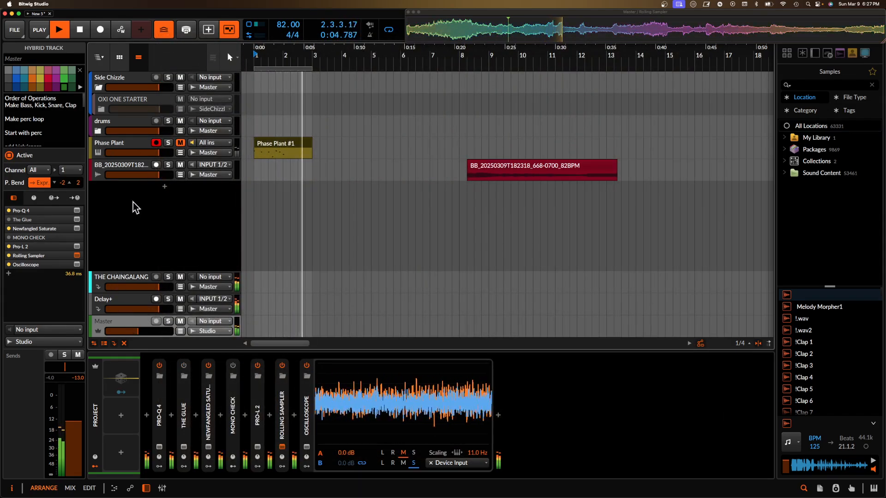
Step: Move BEAM after Snap Heap on the Delay+ FX track and generate a new random preset in it
{"action": "left_click", "coordinate": [124, 301]}
{"action": "left_click", "coordinate": [129, 325]}
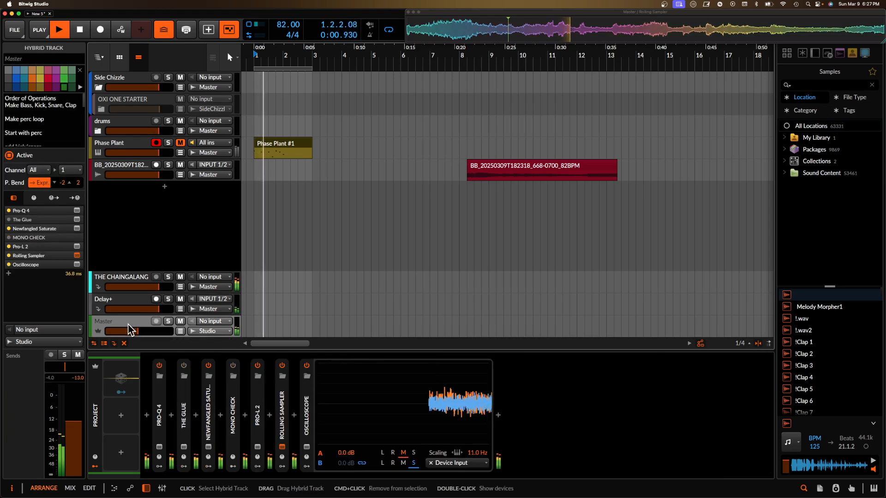
{"action": "left_click", "coordinate": [123, 304]}
{"action": "scroll", "coordinate": [470, 400], "scroll_direction": "right", "scroll_amount": 3}
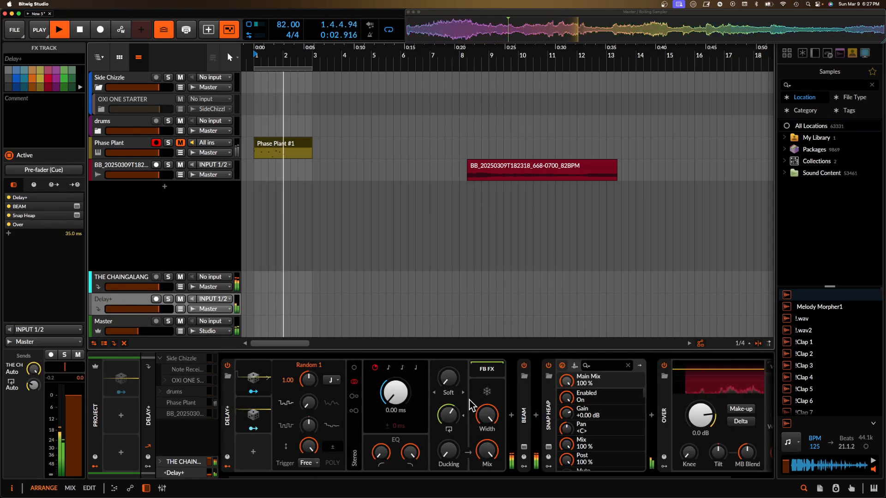
{"action": "left_click_drag", "start_coordinate": [478, 405], "coordinate": [579, 407]}
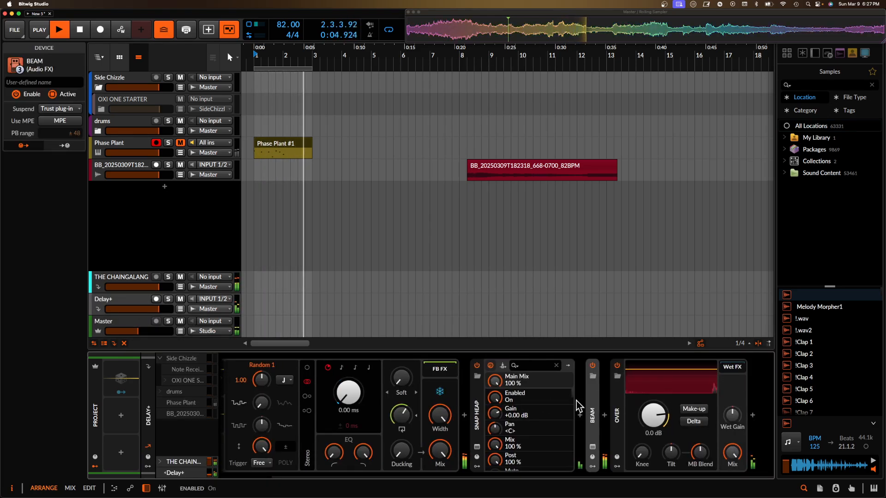
{"action": "left_click", "coordinate": [590, 447]}
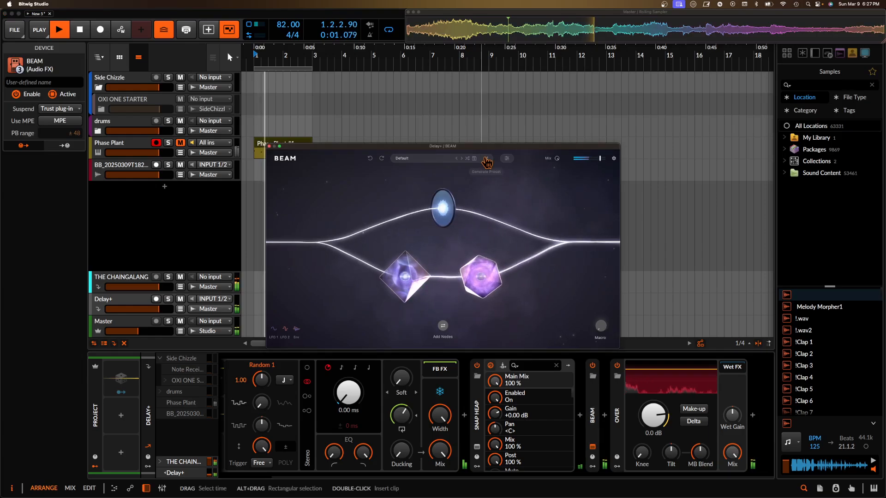
{"action": "left_click", "coordinate": [487, 159]}
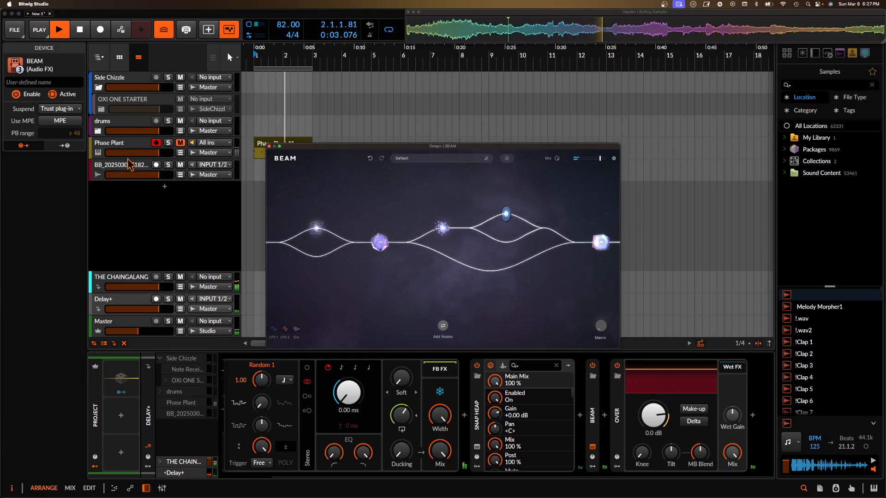
Step: Compare the THE CHAINGALANG and Delay+ effect tracks' device chains, and generate a new preset in the open BEAM plug-in
{"action": "left_click", "coordinate": [125, 282]}
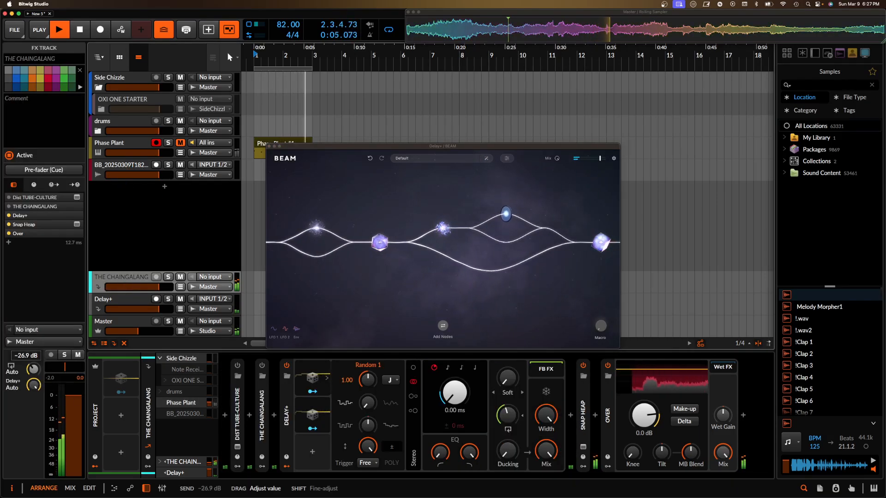
{"action": "left_click", "coordinate": [125, 309]}
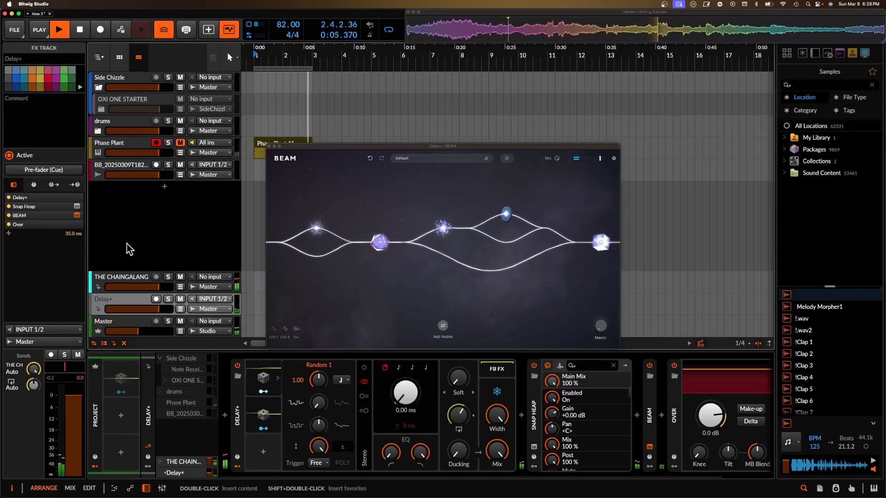
{"action": "left_click", "coordinate": [118, 282]}
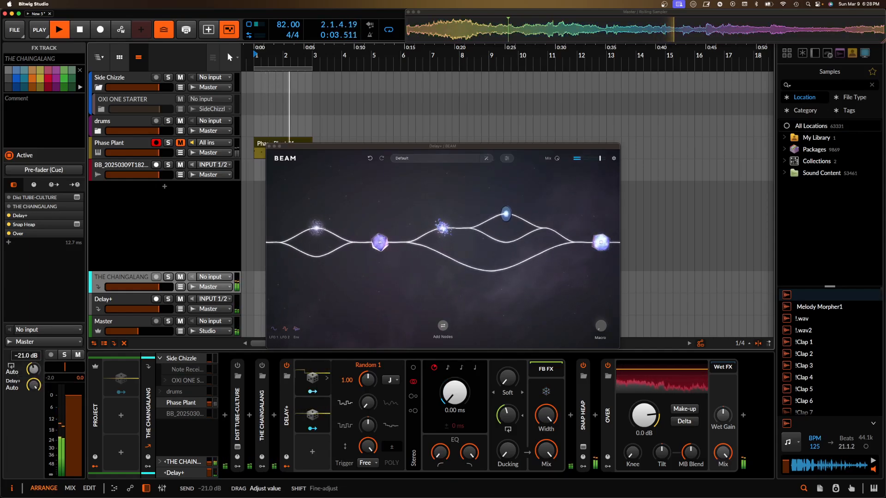
{"action": "left_click", "coordinate": [488, 160]}
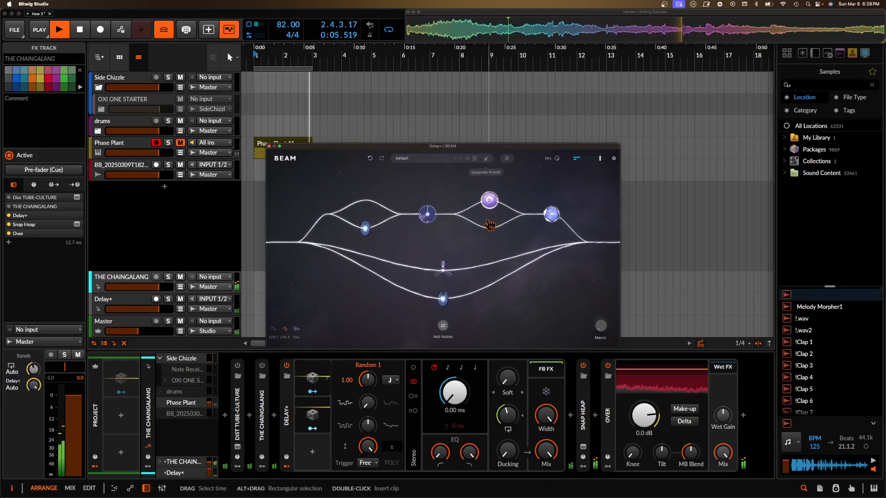
Step: Try a feedback of 11.8 % on THE CHAINGALANG's Delay+ device, and close the BEAM window
{"action": "left_click", "coordinate": [455, 393]}
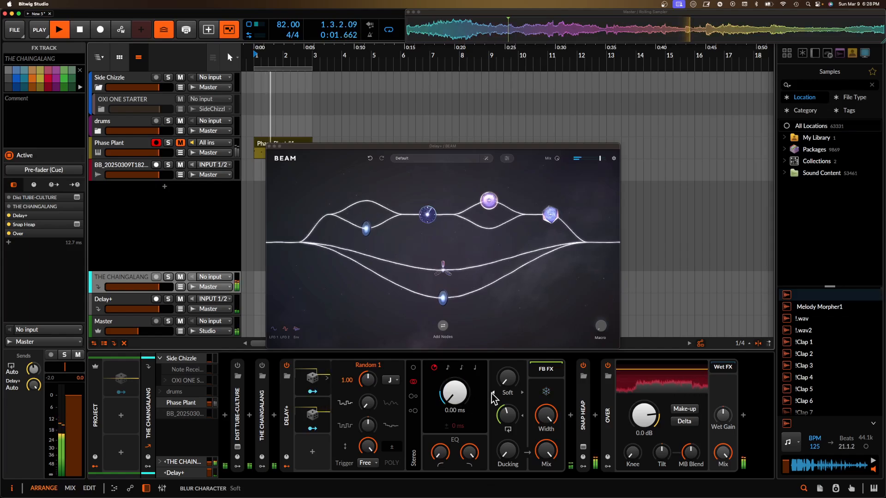
{"action": "left_click_drag", "start_coordinate": [508, 415], "coordinate": [508, 381]}
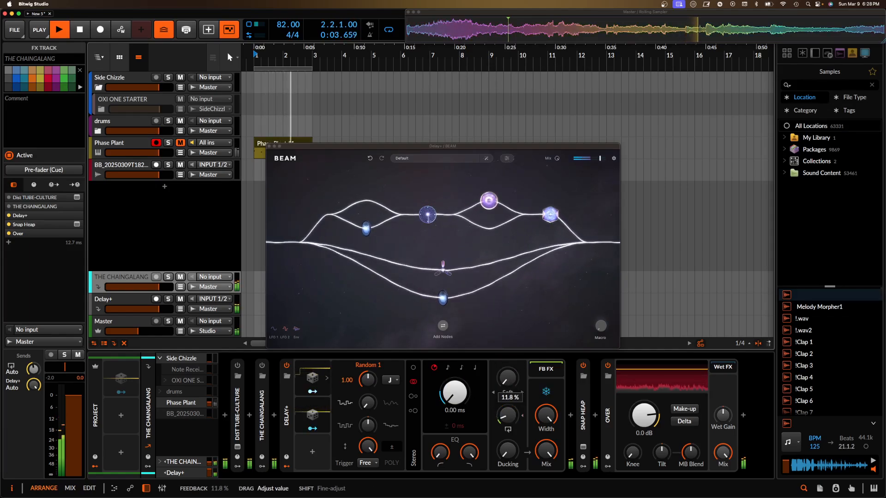
{"action": "left_click", "coordinate": [269, 146]}
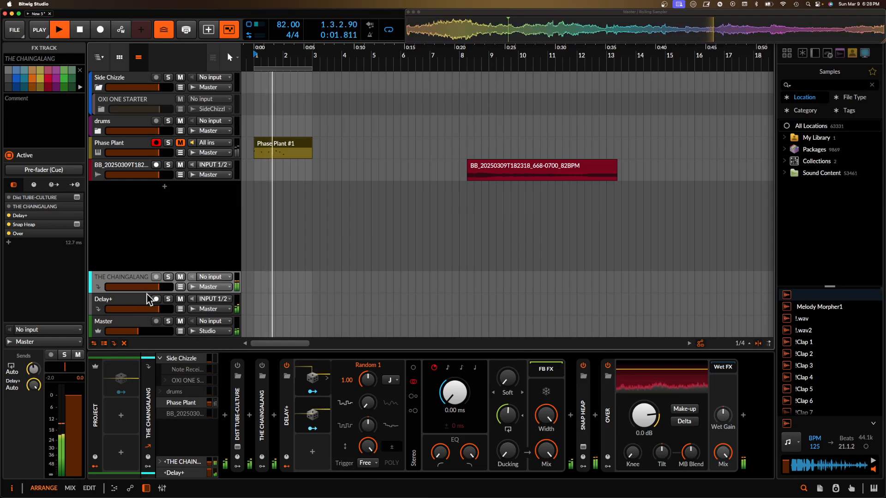
Step: Disable the Snap Heap device on the Delay+ effect track and return to THE CHAINGALANG's device chain
{"action": "left_click", "coordinate": [181, 143]}
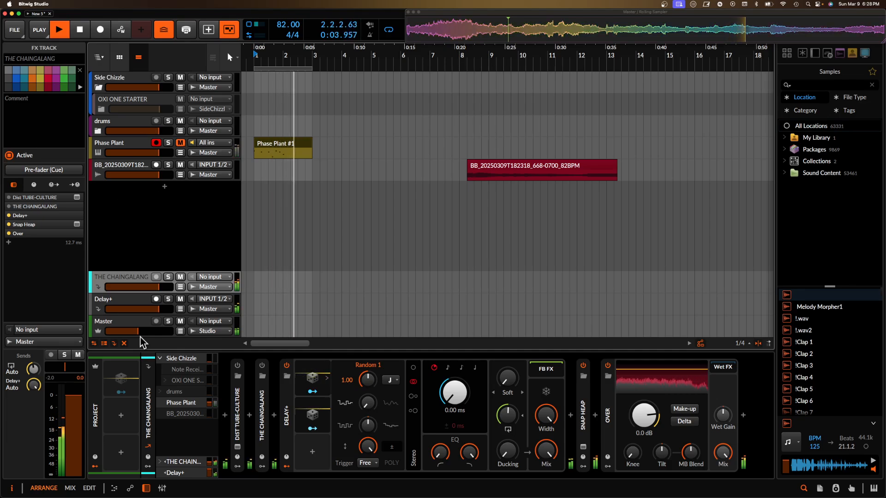
{"action": "left_click", "coordinate": [125, 302]}
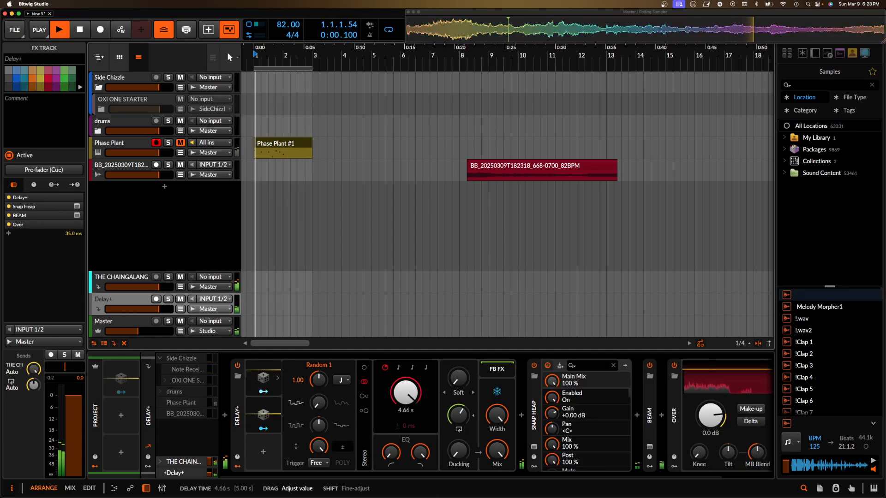
{"action": "left_click", "coordinate": [572, 392]}
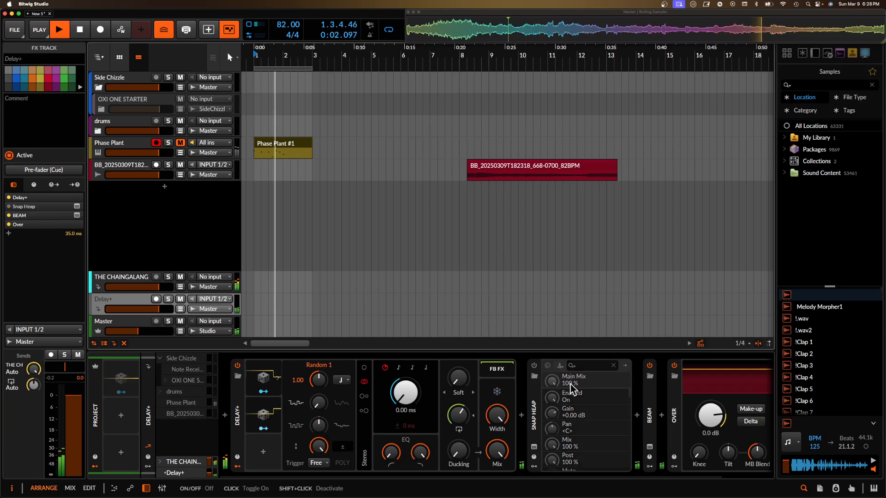
{"action": "left_click", "coordinate": [118, 280]}
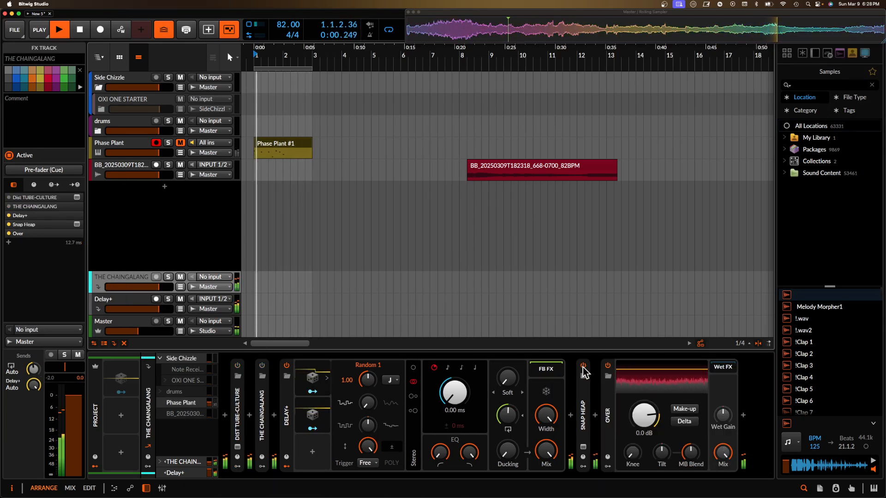
Step: Move the Delay+ device between Snap Heap and Over on THE CHAINGALANG, and lower the Master track's volume slightly
{"action": "left_click", "coordinate": [289, 399]}
{"action": "left_click_drag", "start_coordinate": [528, 405], "coordinate": [595, 409]}
{"action": "left_click_drag", "start_coordinate": [137, 332], "coordinate": [138, 331]}
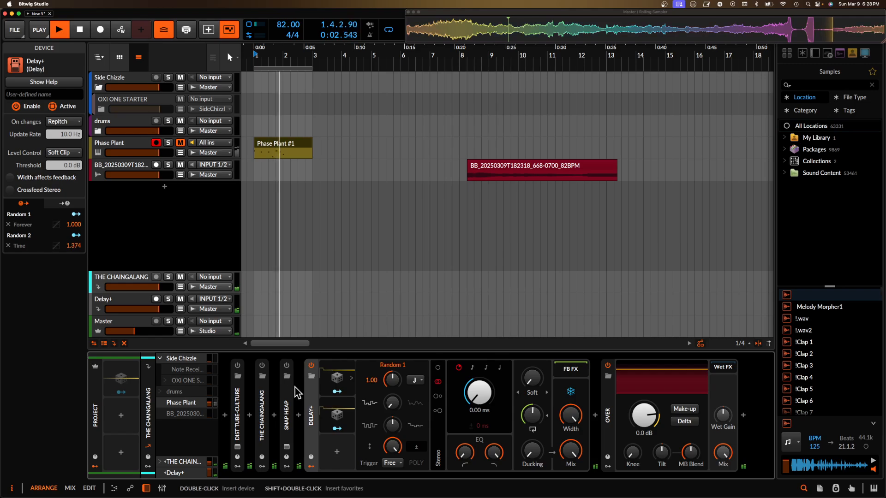
Step: Collapse the Delay+ device's main controls on THE CHAINGALANG and move Snap Heap back between Delay+ and Over
{"action": "double_click", "coordinate": [311, 400]}
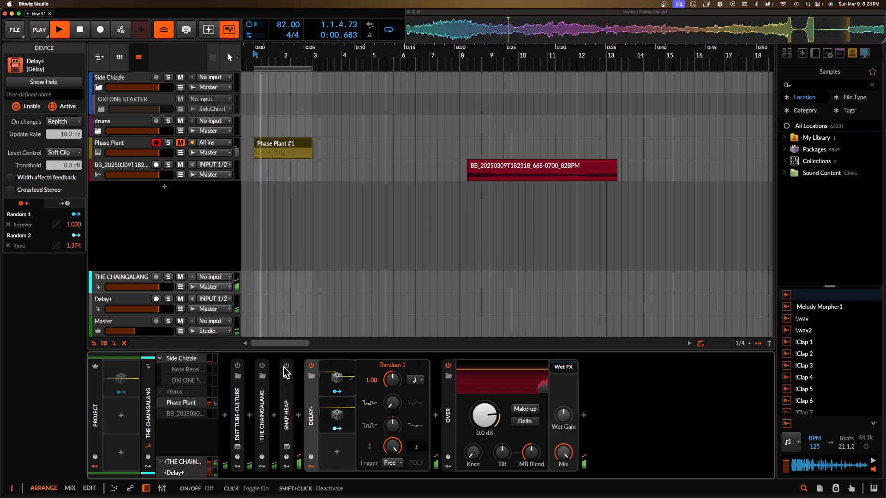
{"action": "left_click", "coordinate": [286, 398]}
{"action": "left_click_drag", "start_coordinate": [302, 400], "coordinate": [423, 390]}
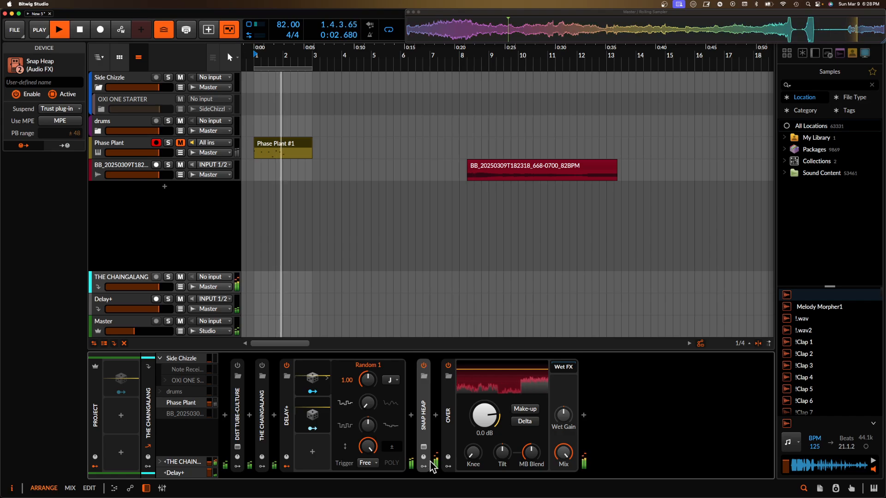
Step: Check the REQ GENERATOR 4.0 setup in Snap Heap's plug-in window, close it, and disable that Snap Heap
{"action": "left_click", "coordinate": [424, 447]}
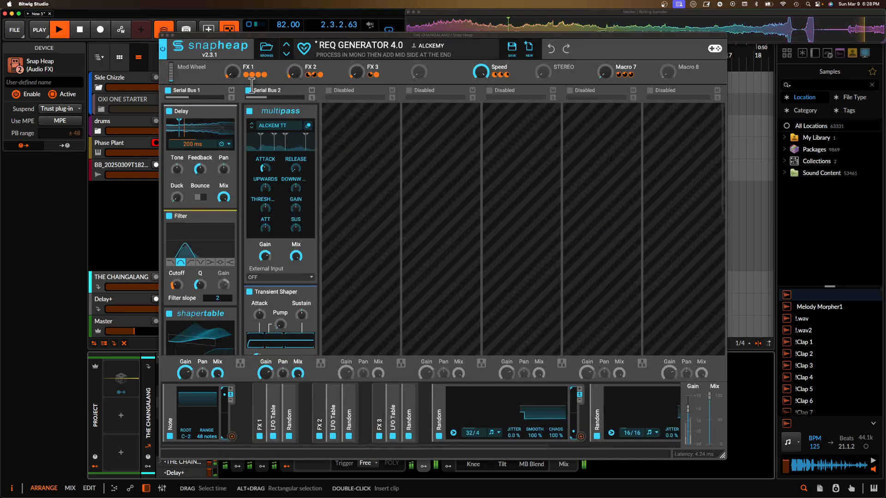
{"action": "left_click", "coordinate": [162, 34]}
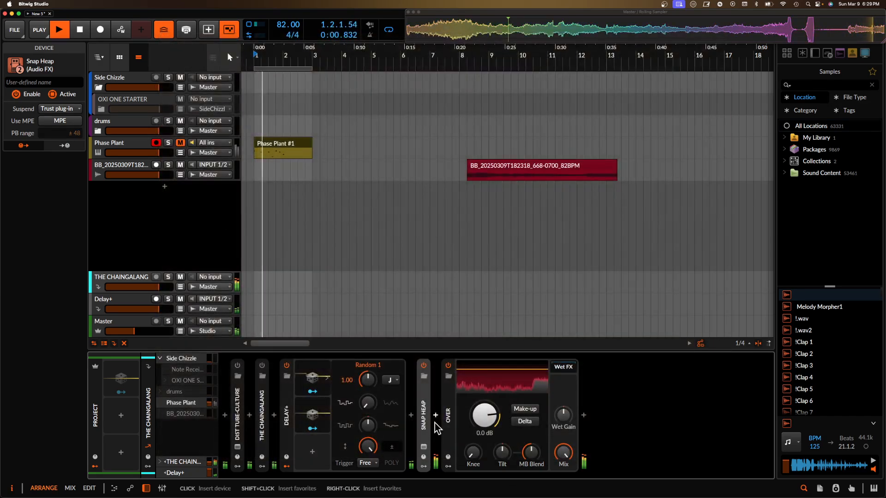
{"action": "left_click", "coordinate": [424, 366]}
Step: Insert a second Snap Heap between the disabled Snap Heap and Over on THE CHAINGALANG
{"action": "left_click", "coordinate": [436, 415]}
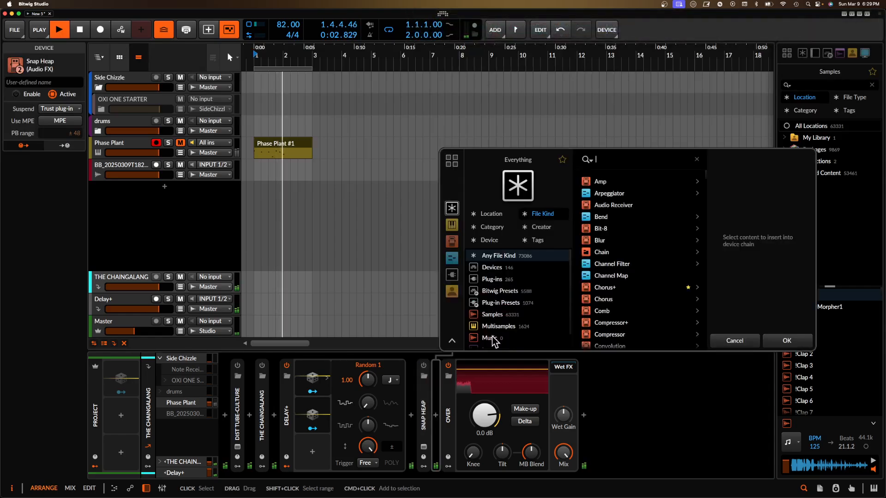
{"action": "type", "text": "snap"}
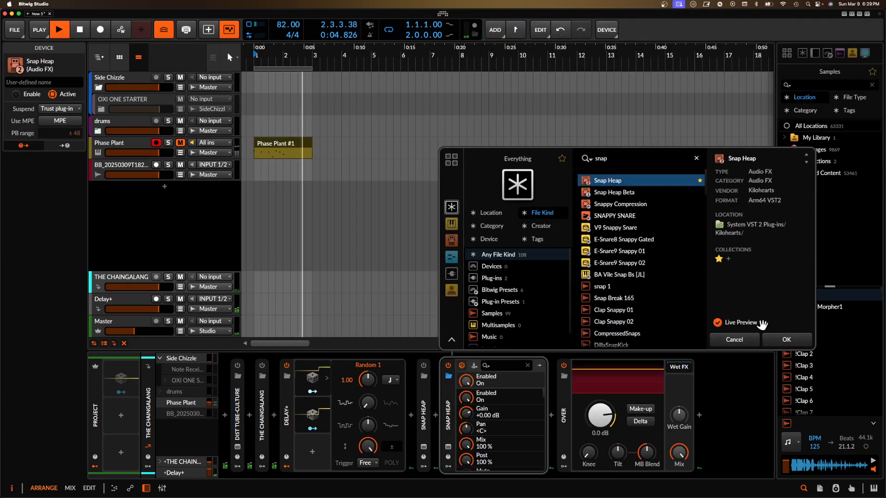
{"action": "left_click", "coordinate": [772, 338]}
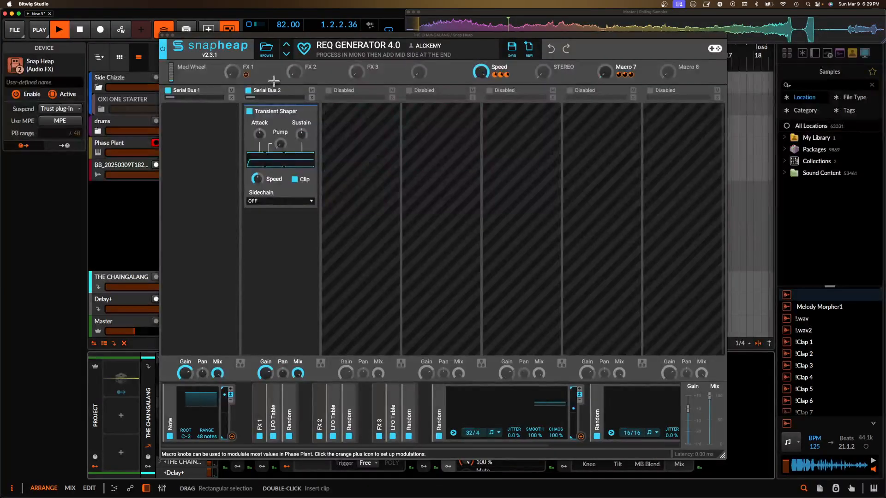
Step: Load the MILTON GLITCH preset into the new Snap Heap, close its window, and toggle the Phase Plant track's mute to compare
{"action": "left_click", "coordinate": [266, 48]}
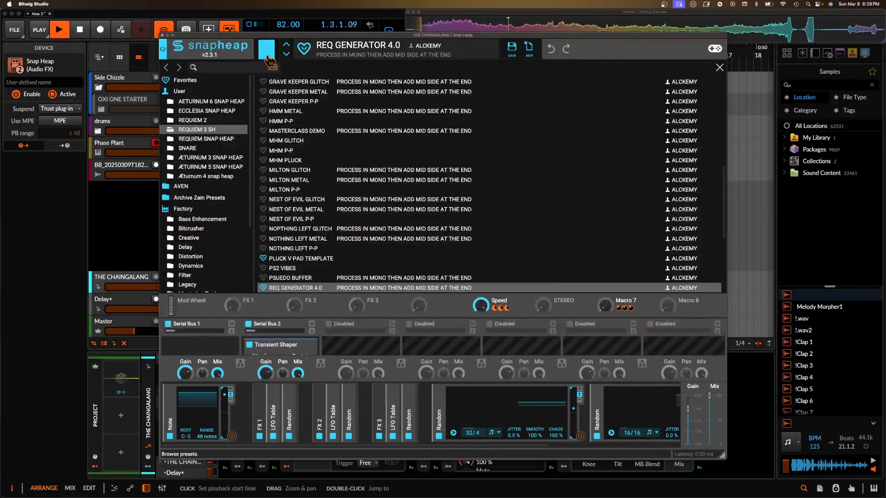
{"action": "double_click", "coordinate": [286, 174]}
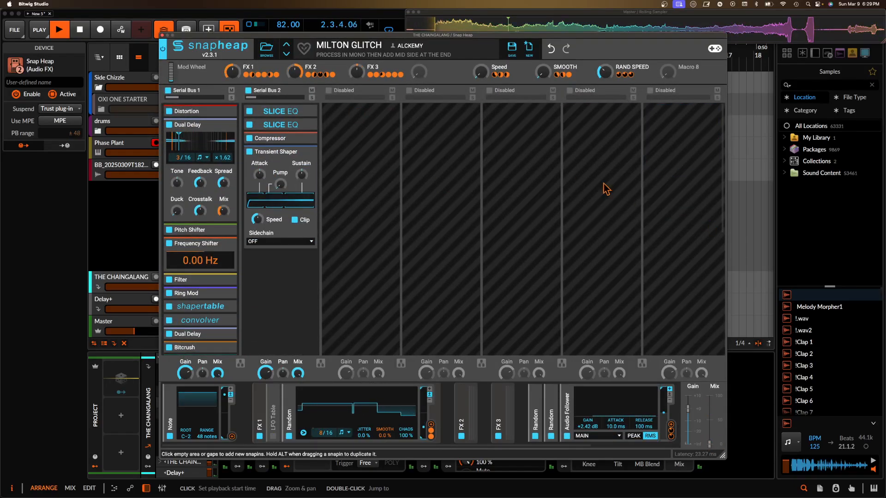
{"action": "left_click", "coordinate": [162, 35]}
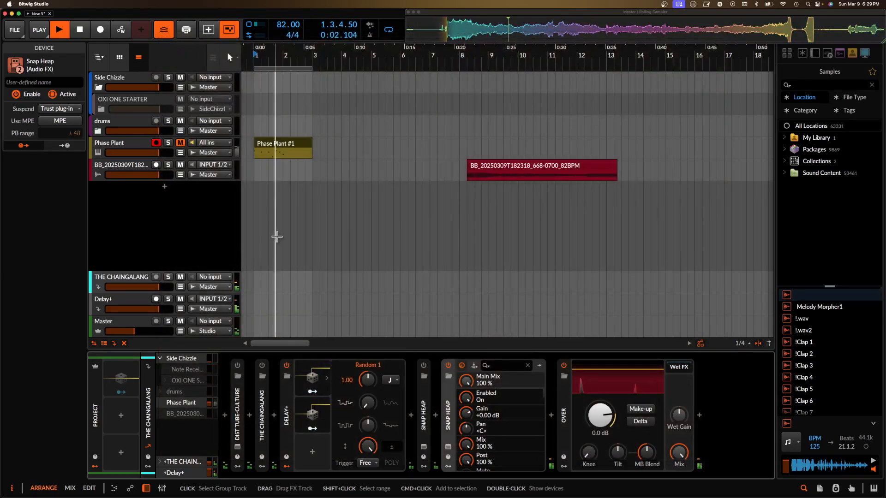
{"action": "left_click", "coordinate": [181, 143]}
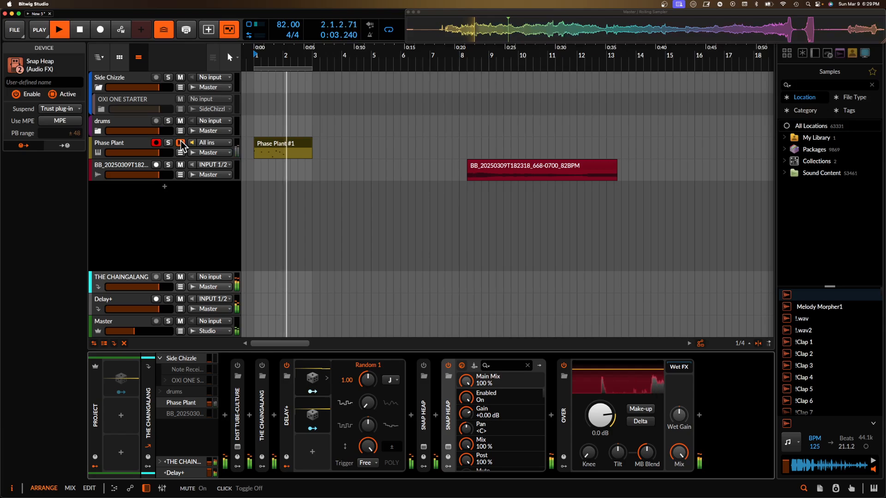
{"action": "left_click", "coordinate": [180, 143]}
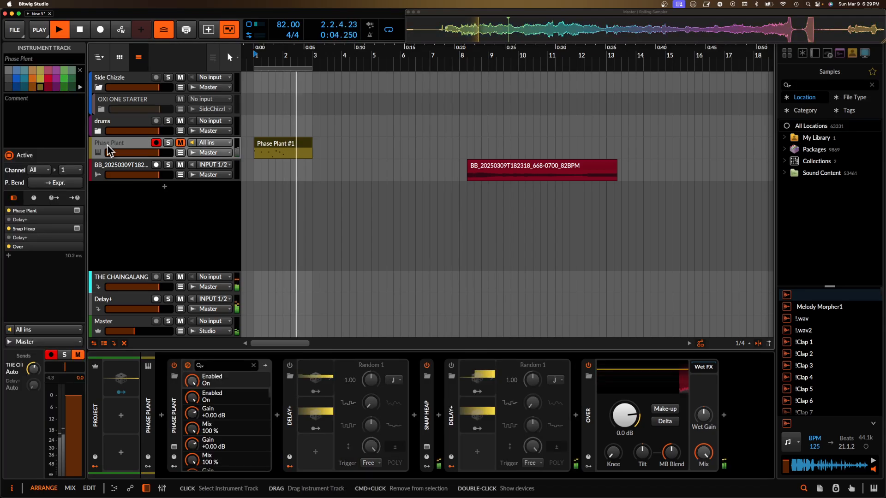
Step: Insert kHs Trance Gate between the second Delay+ and Over on the Phase Plant track, and close its plug-in window
{"action": "left_click", "coordinate": [576, 415]}
{"action": "type", "text": "gate"}
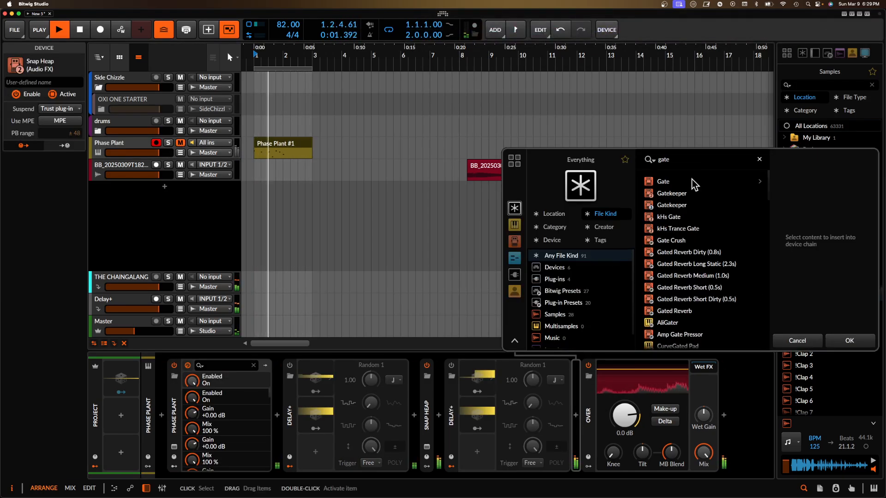
{"action": "left_click", "coordinate": [673, 230]}
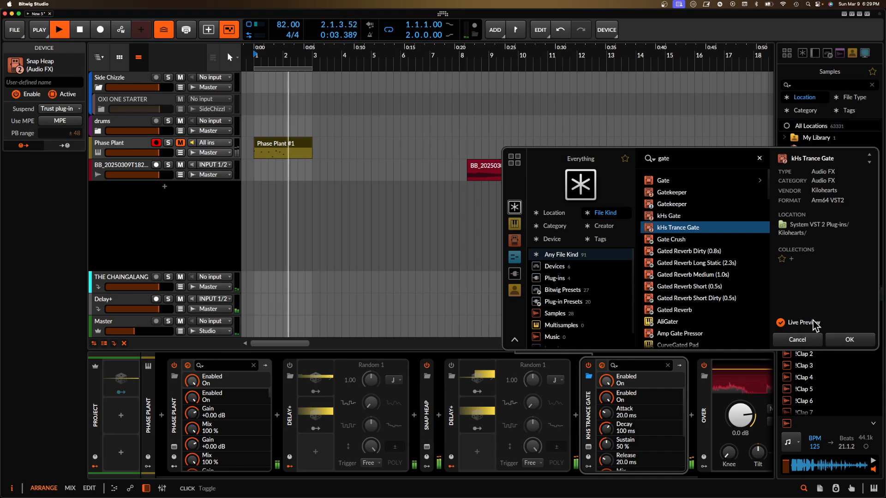
{"action": "left_click", "coordinate": [848, 340]}
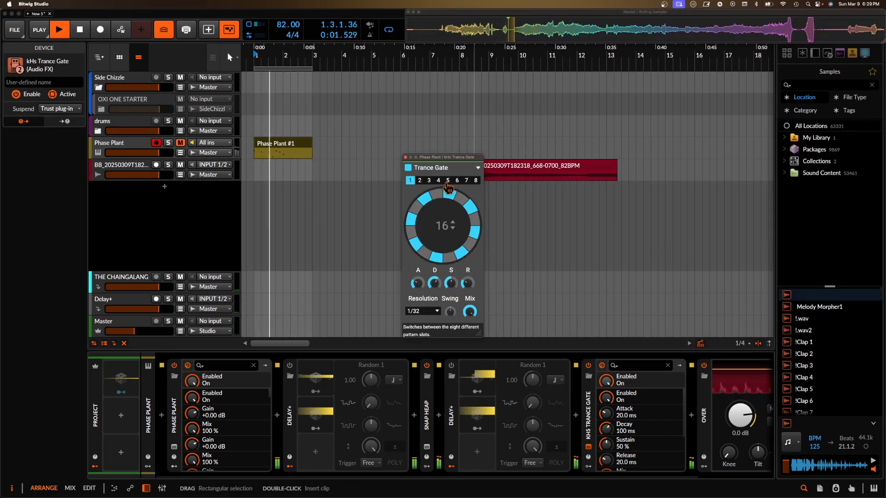
{"action": "left_click", "coordinate": [405, 158]}
{"action": "scroll", "coordinate": [452, 461], "scroll_direction": "right", "scroll_amount": 4}
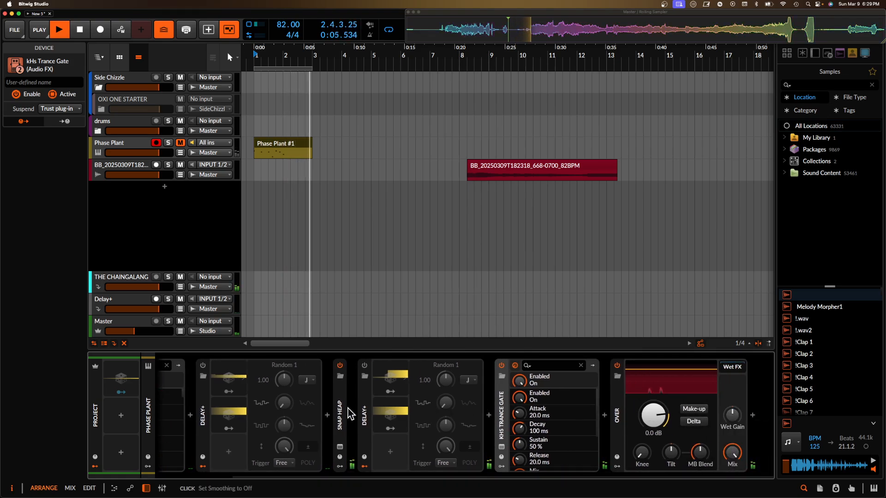
{"action": "scroll", "coordinate": [382, 404], "scroll_direction": "left", "scroll_amount": 3}
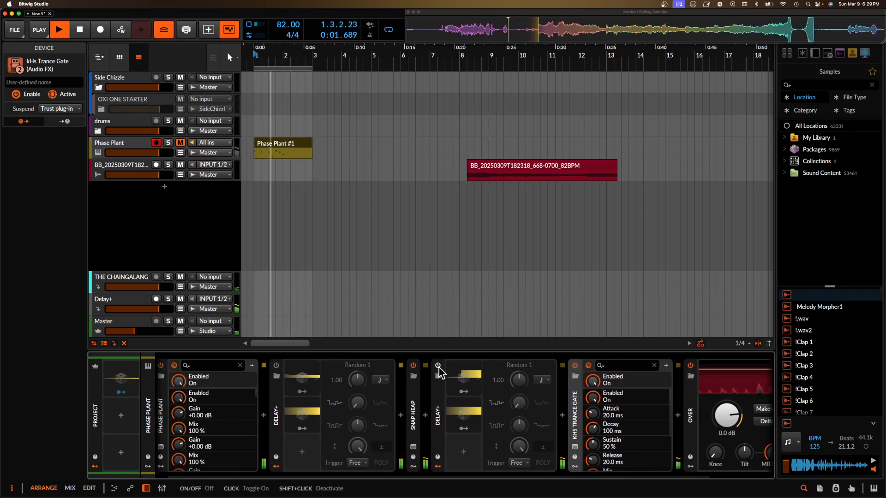
{"action": "scroll", "coordinate": [439, 368], "scroll_direction": "left", "scroll_amount": 1}
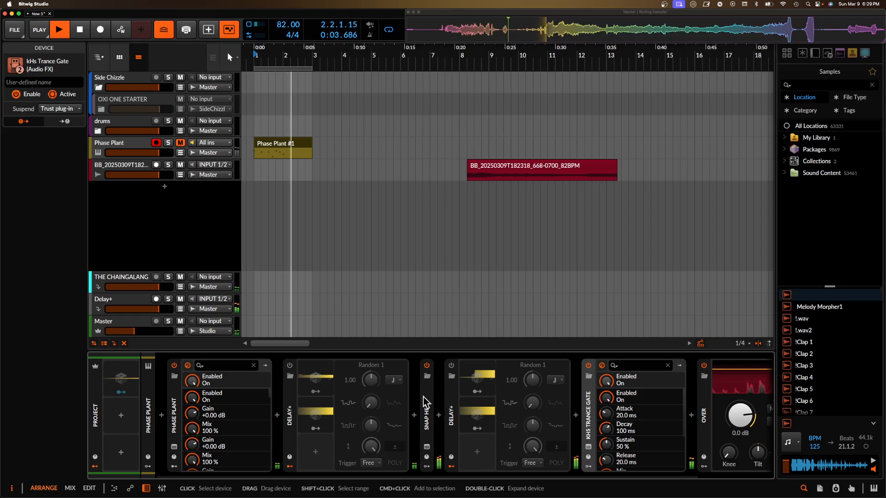
Step: Enable the BEAM device on the Delay+ effect track and generate a new preset in its plug-in window
{"action": "left_click", "coordinate": [126, 278]}
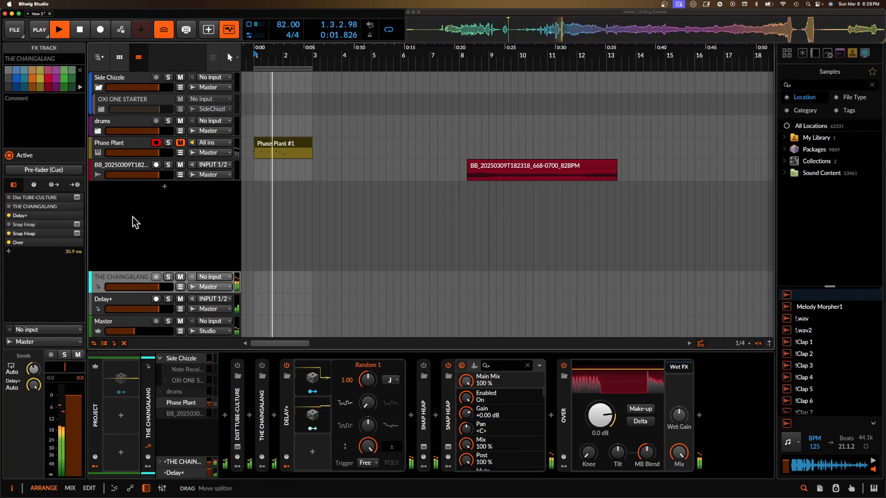
{"action": "left_click", "coordinate": [132, 301]}
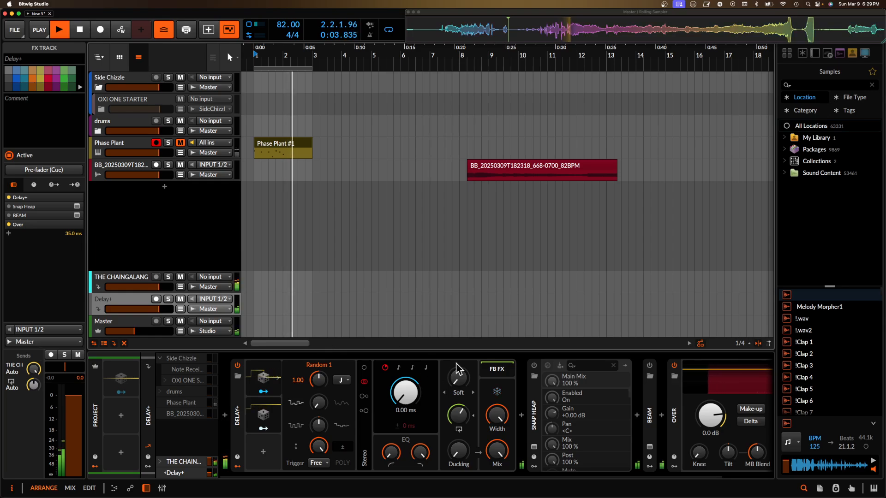
{"action": "left_click", "coordinate": [648, 367]}
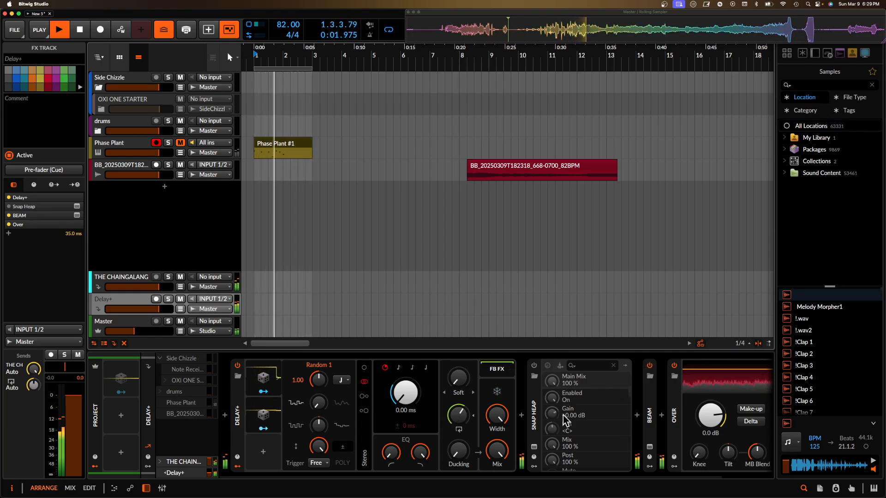
{"action": "left_click", "coordinate": [649, 448]}
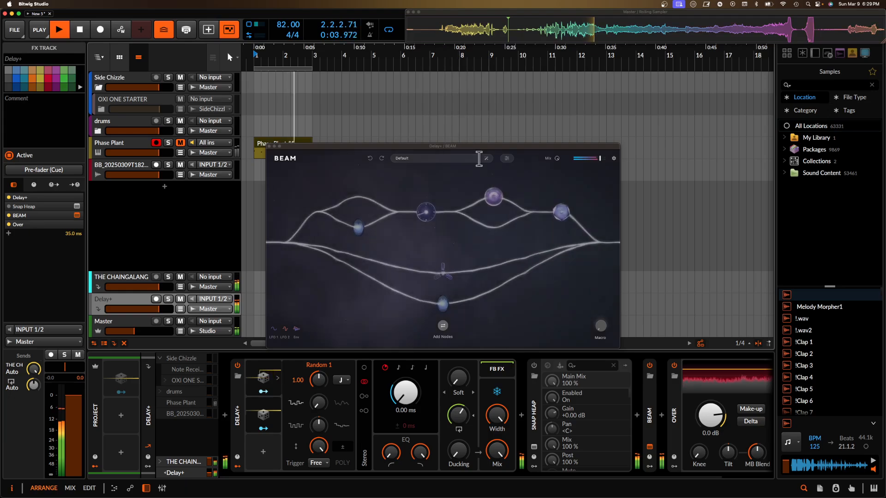
{"action": "left_click", "coordinate": [488, 162]}
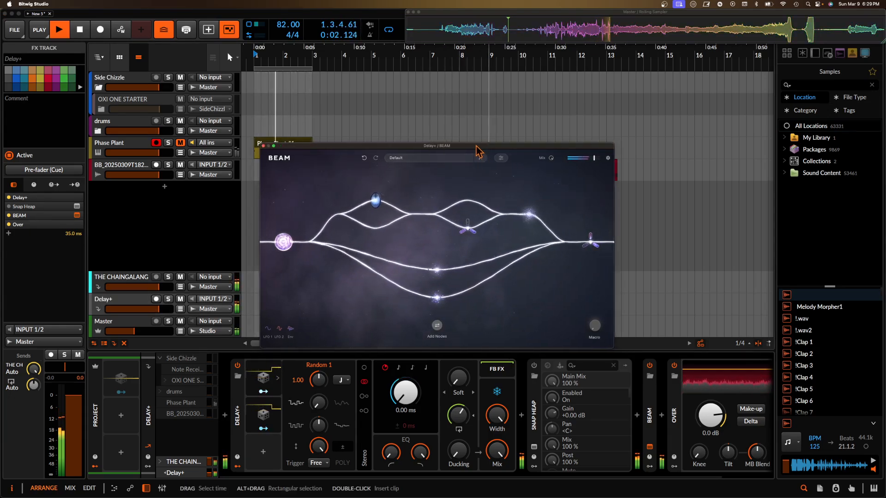
Step: Move the Delay+ track's BEAM window clear of the timeline clips, generate another random preset, and close the window
{"action": "left_click_drag", "start_coordinate": [484, 147], "coordinate": [366, 116]}
{"action": "left_click", "coordinate": [370, 129]}
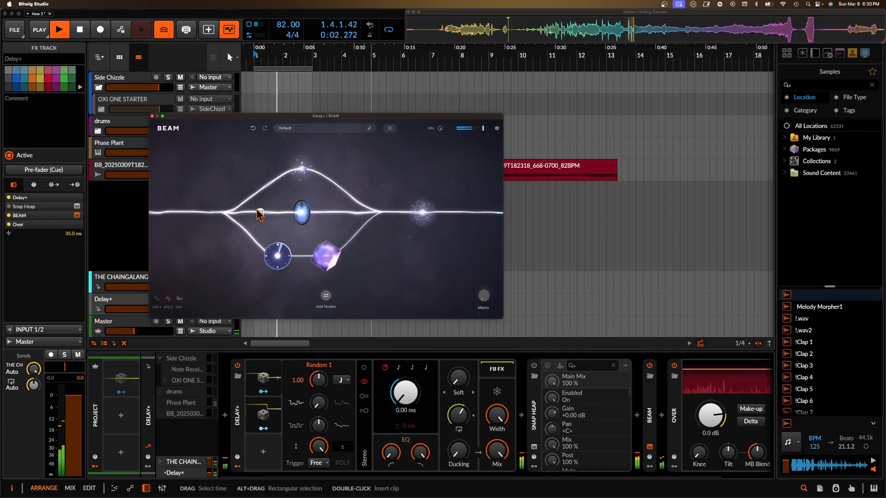
{"action": "left_click", "coordinate": [152, 116]}
Step: Move kHs Trance Gate from the Phase Plant track to THE CHAINGALANG, between the second Snap Heap and Over, and check both chains
{"action": "left_click", "coordinate": [124, 148]}
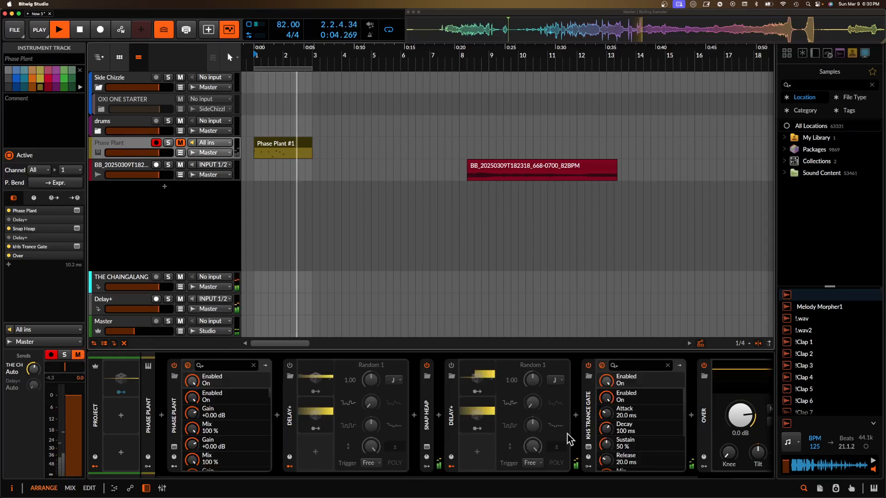
{"action": "left_click", "coordinate": [143, 284]}
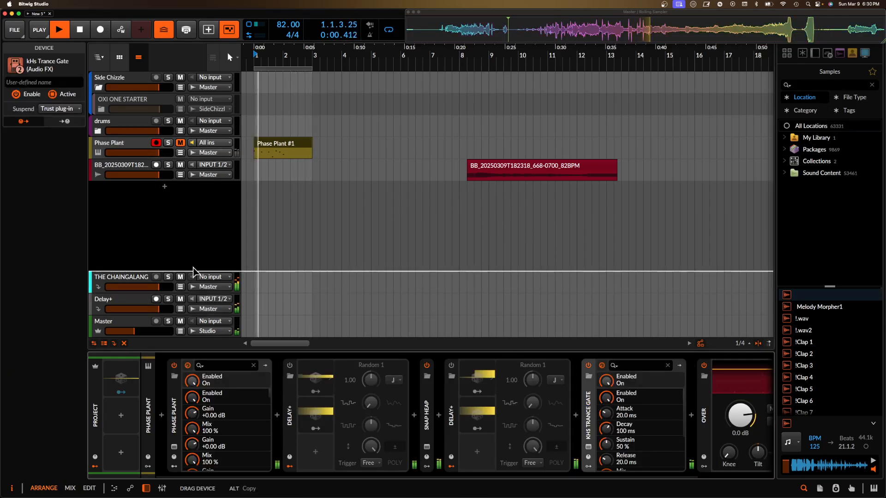
{"action": "left_click_drag", "start_coordinate": [143, 283], "coordinate": [143, 285]}
{"action": "left_click_drag", "start_coordinate": [709, 413], "coordinate": [573, 406]}
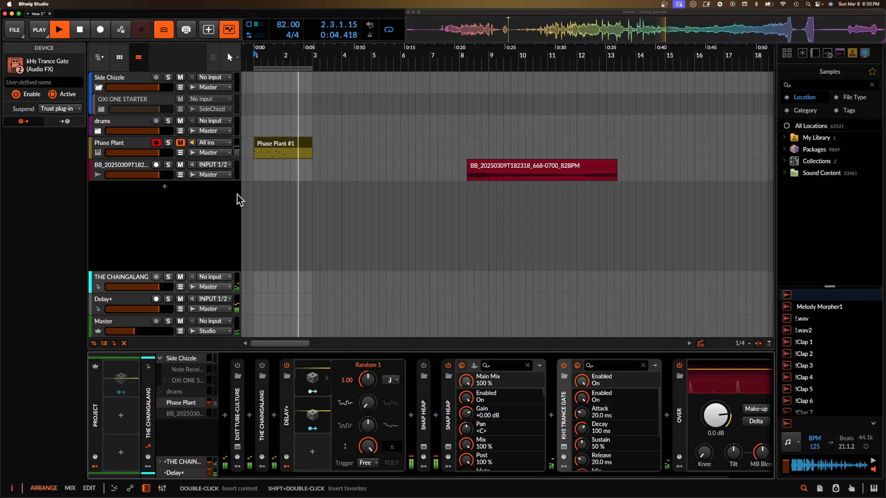
{"action": "left_click", "coordinate": [112, 145]}
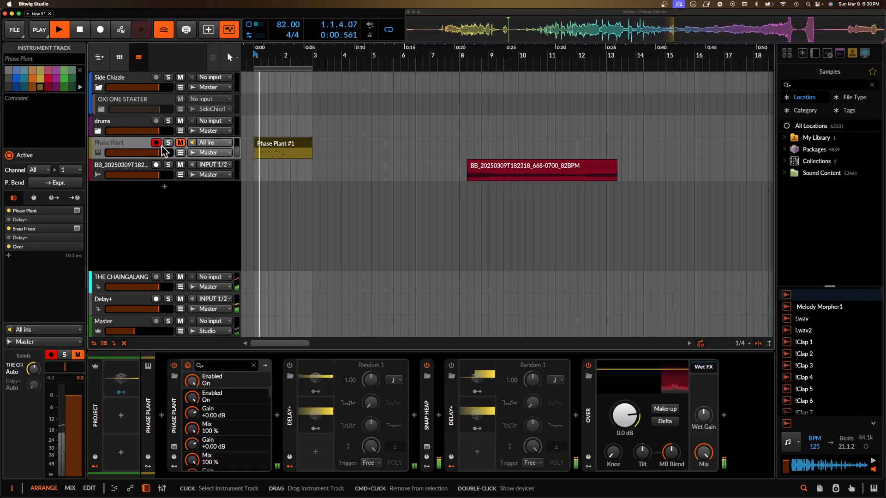
{"action": "left_click", "coordinate": [129, 281]}
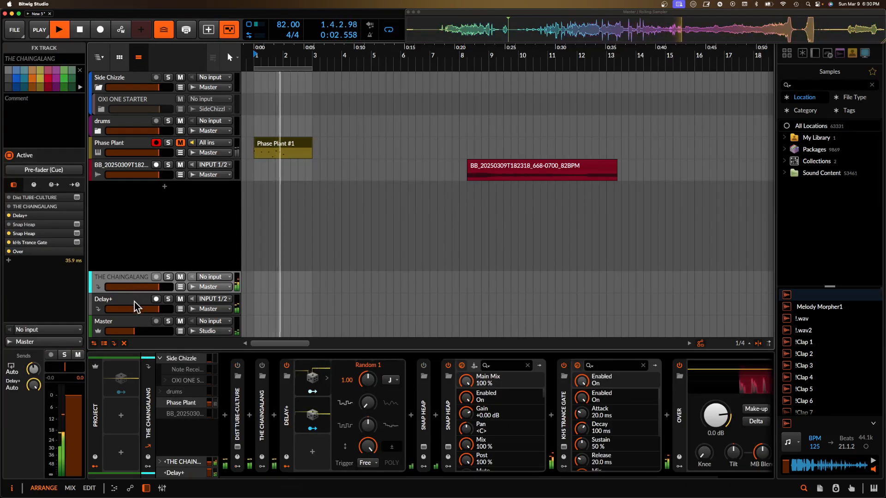
Step: Reopen BEAM on the Delay+ effect track, randomize its preset twice, and close the plug-in window
{"action": "left_click", "coordinate": [134, 301]}
{"action": "left_click", "coordinate": [650, 447]}
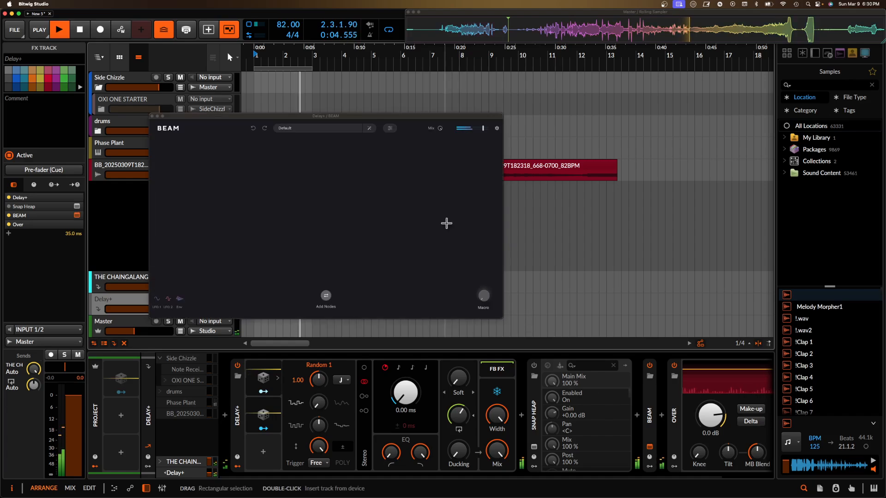
{"action": "left_click", "coordinate": [369, 130]}
{"action": "left_click", "coordinate": [369, 129]}
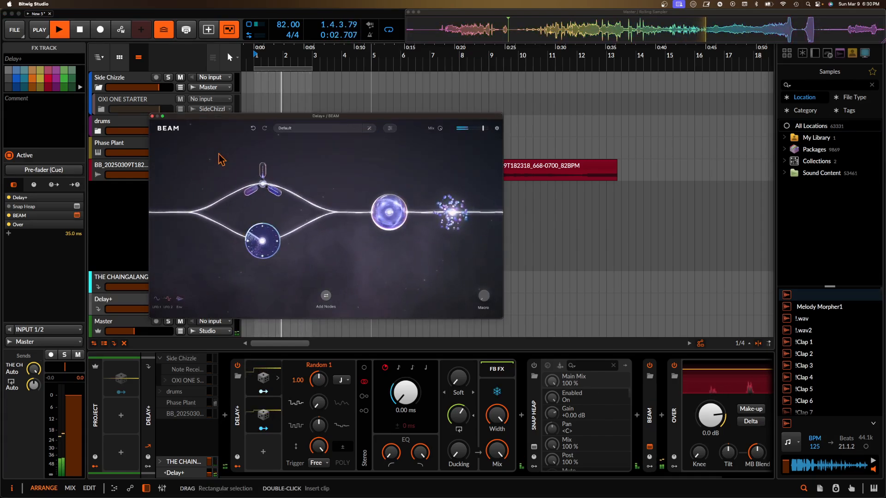
{"action": "left_click", "coordinate": [152, 117]}
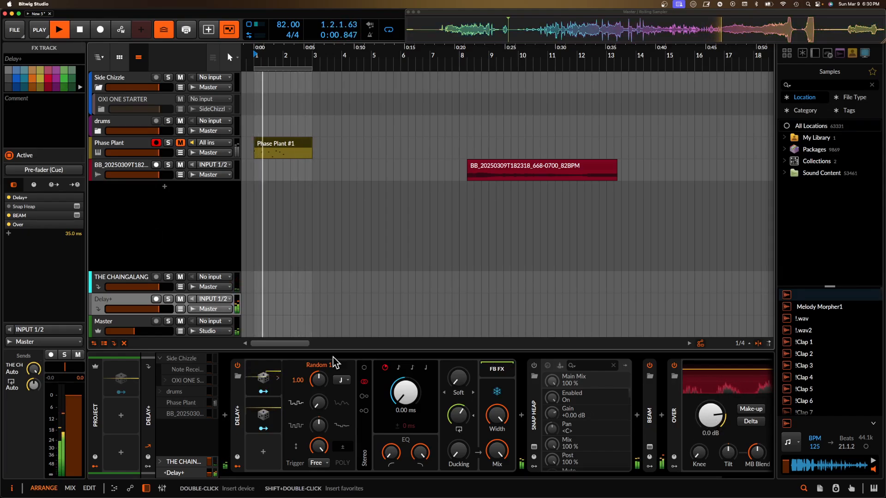
Step: Raise the Master volume slightly and turn up the Soft blur on the Delay+ effect track's Delay+ device
{"action": "left_click_drag", "start_coordinate": [146, 333], "coordinate": [149, 334]}
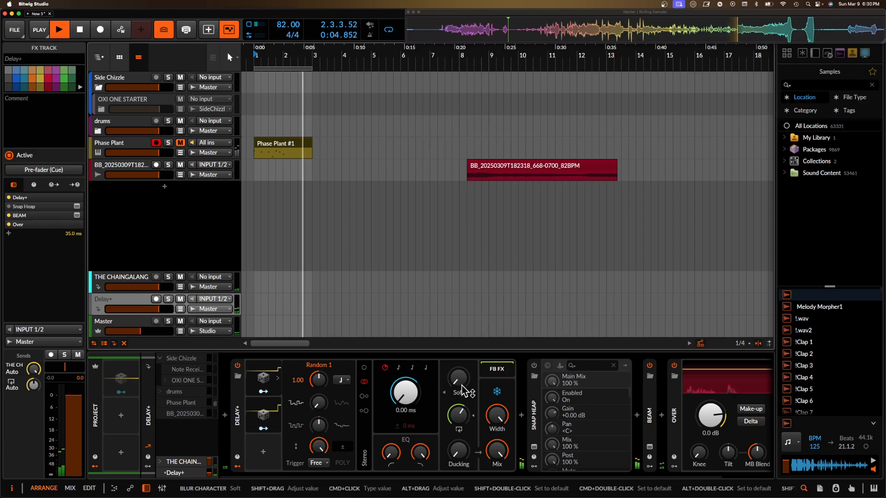
{"action": "left_click", "coordinate": [236, 399]}
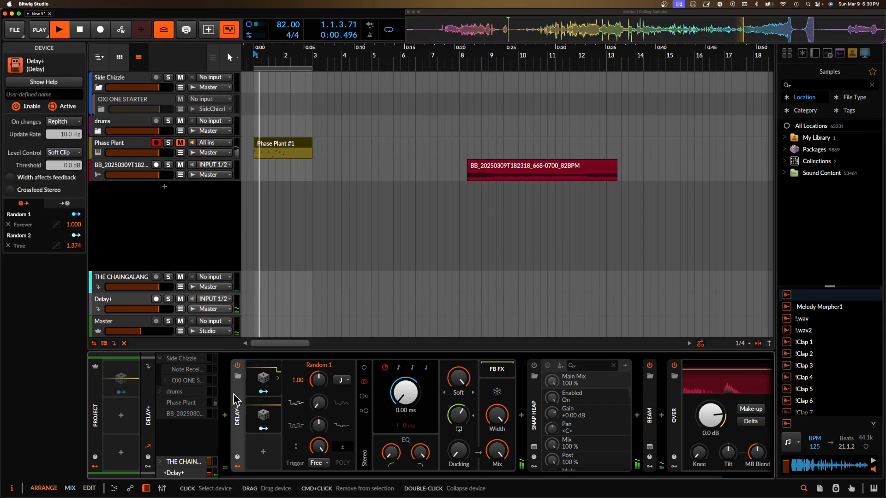
Step: Turn off the sends between the Delay+ and THE CHAINGALANG tracks, and disable kHs Trance Gate on THE CHAINGALANG
{"action": "left_click", "coordinate": [148, 307]}
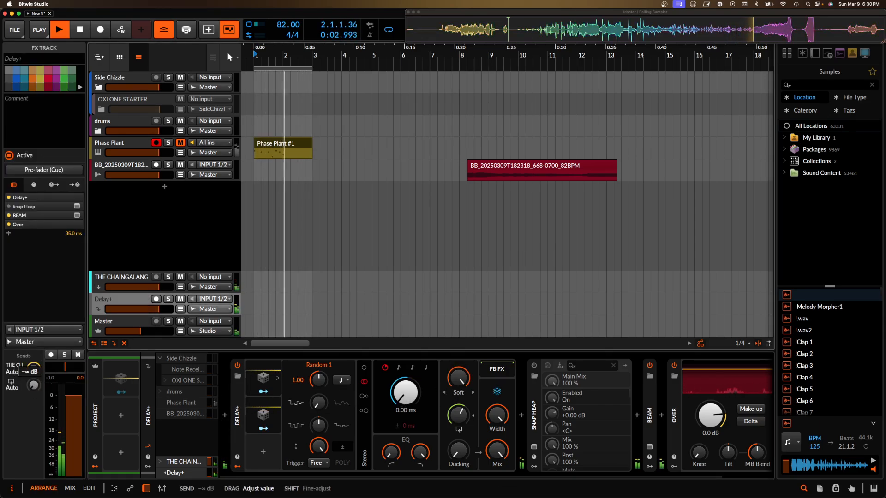
{"action": "left_click", "coordinate": [104, 283]}
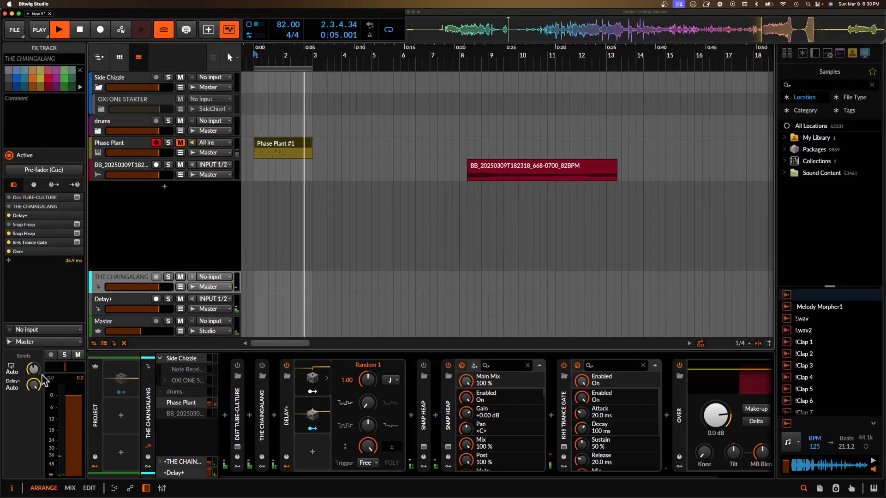
{"action": "left_click", "coordinate": [302, 429]}
{"action": "scroll", "coordinate": [454, 394], "scroll_direction": "right", "scroll_amount": 2}
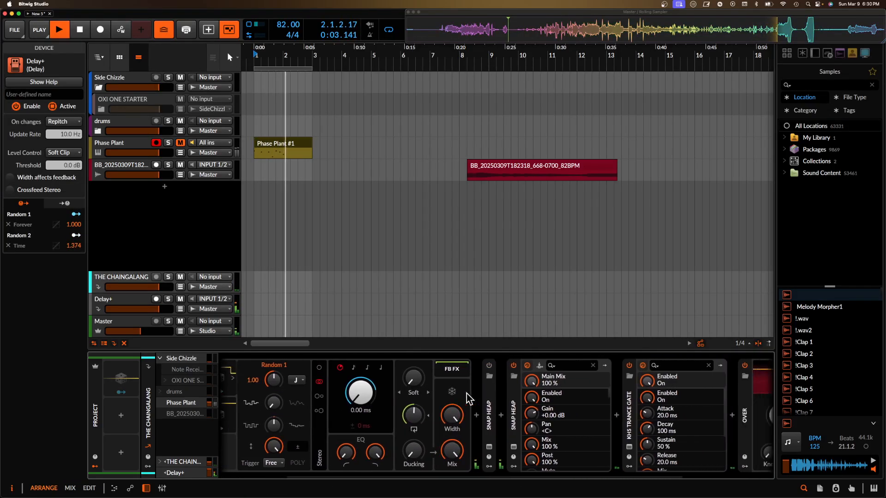
{"action": "scroll", "coordinate": [467, 393], "scroll_direction": "right", "scroll_amount": 5}
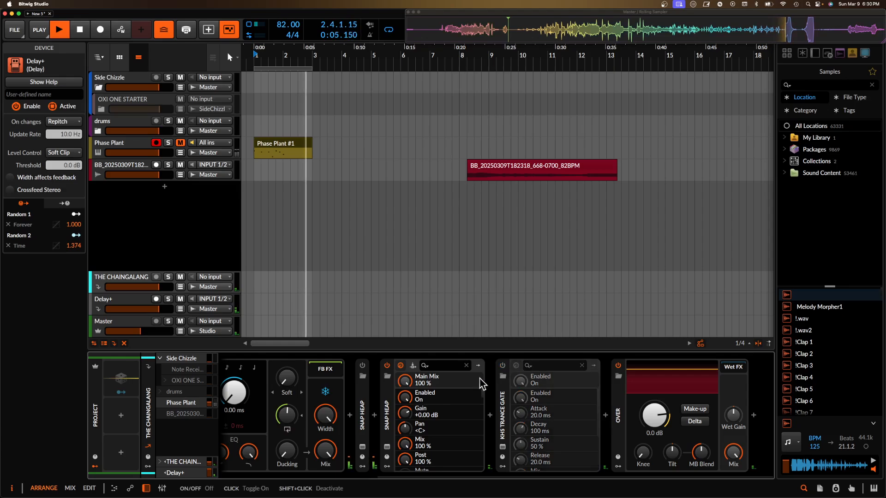
{"action": "scroll", "coordinate": [386, 405], "scroll_direction": "left", "scroll_amount": 8}
Step: Stop playback and select the Phase Plant #1 clip in the arranger
{"action": "key", "text": "space"}
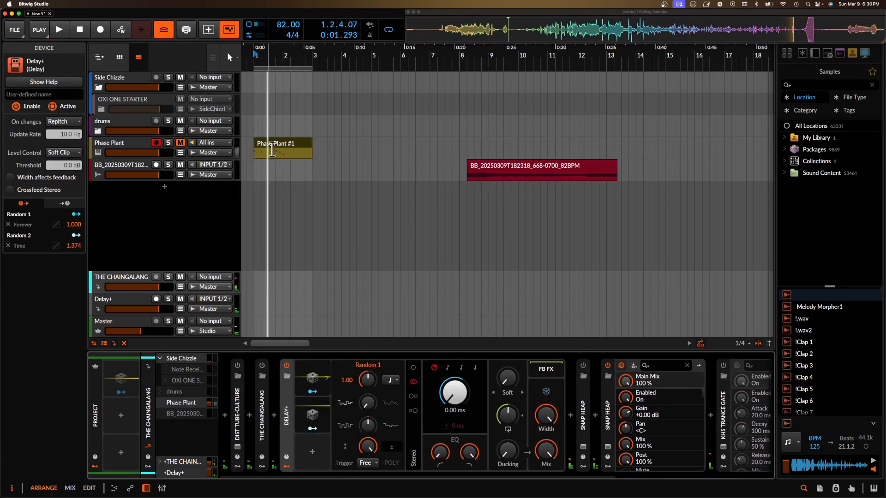
{"action": "left_click", "coordinate": [273, 150]}
{"action": "scroll", "coordinate": [243, 145], "scroll_direction": "down", "scroll_amount": 3}
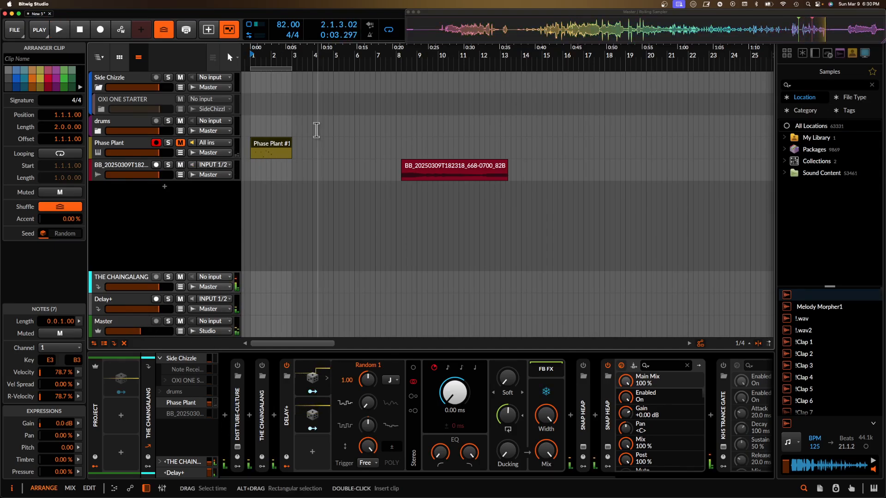
{"action": "scroll", "coordinate": [449, 87], "scroll_direction": "down", "scroll_amount": 3}
{"action": "scroll", "coordinate": [450, 86], "scroll_direction": "up", "scroll_amount": 2}
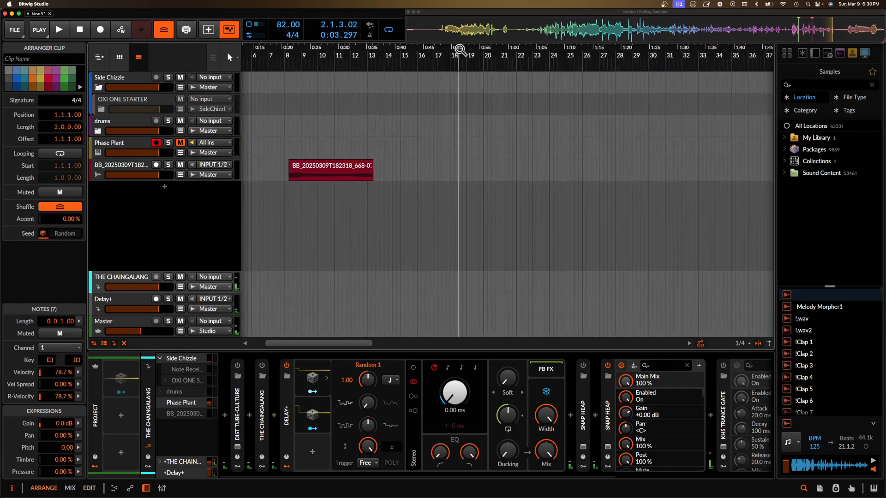
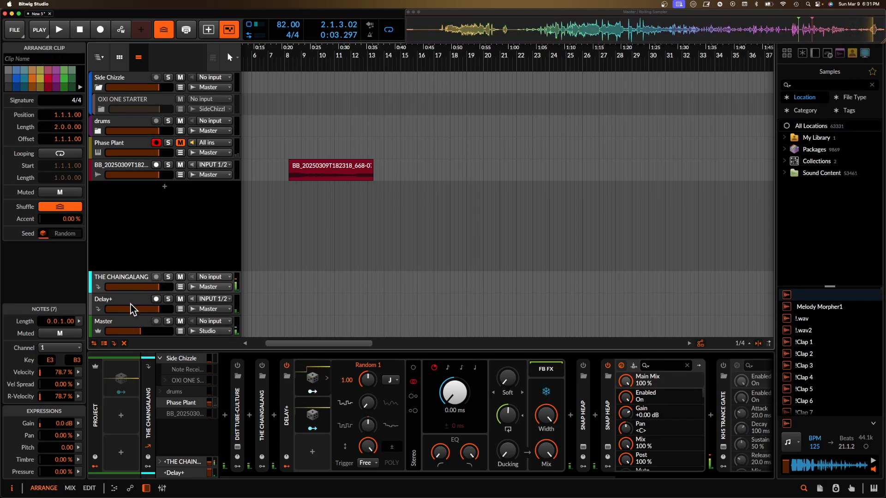
Step: Check the sends on the Delay+ and THE CHAINGALANG effect tracks, and deactivate both tracks
{"action": "left_click", "coordinate": [125, 290]}
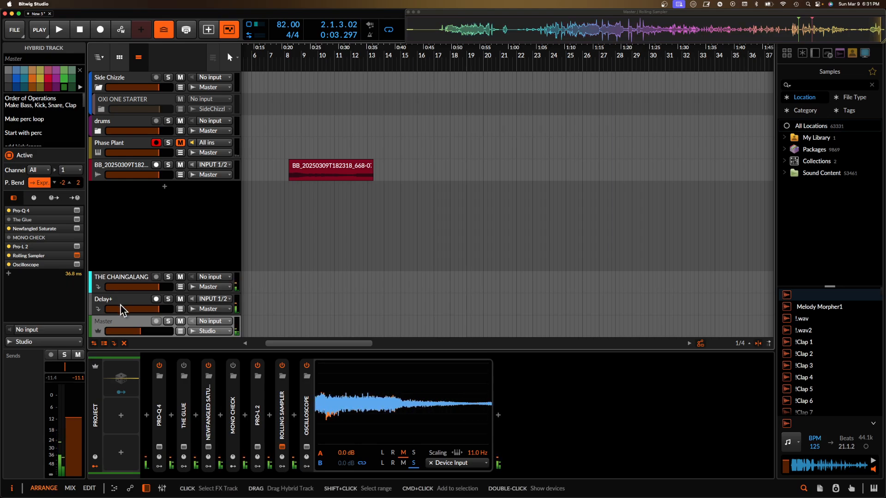
{"action": "left_click", "coordinate": [120, 306]}
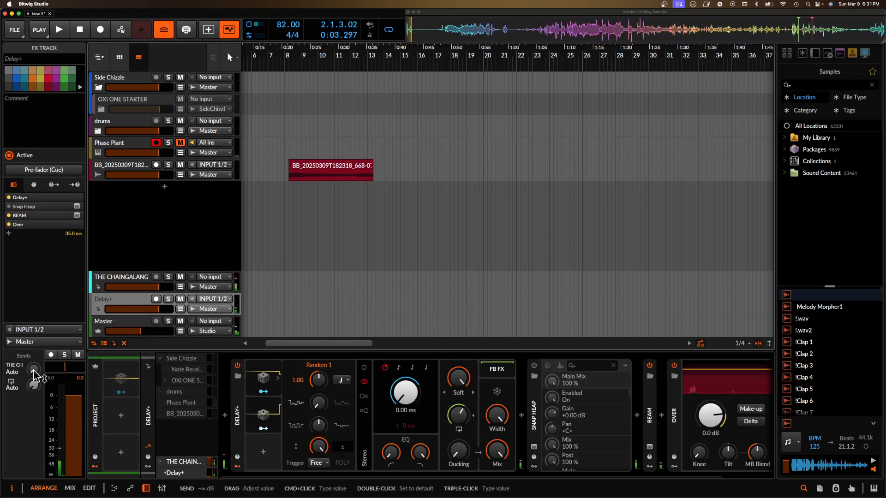
{"action": "left_click", "coordinate": [125, 282]}
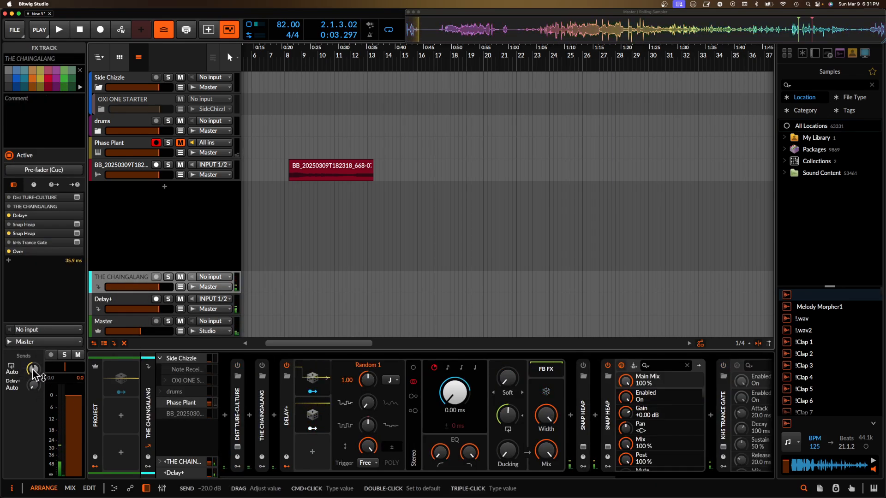
{"action": "key", "text": "alt+a"}
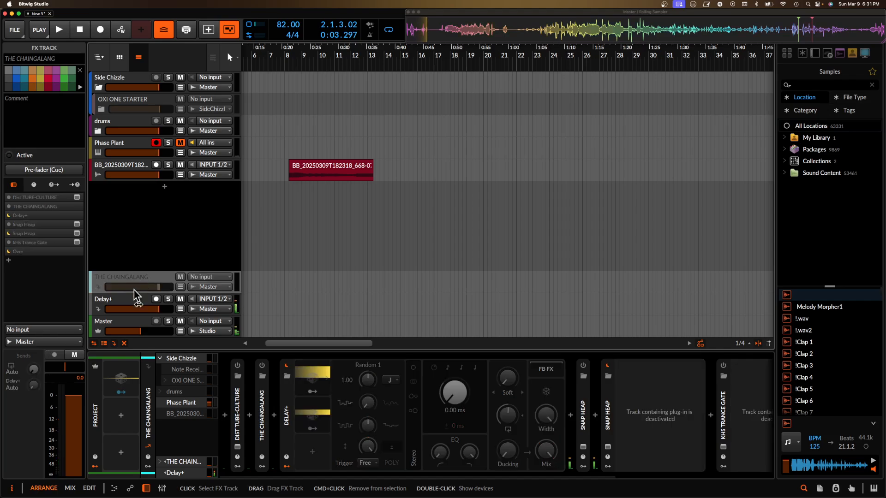
{"action": "left_click", "coordinate": [130, 299]}
{"action": "key", "text": "alt+a"}
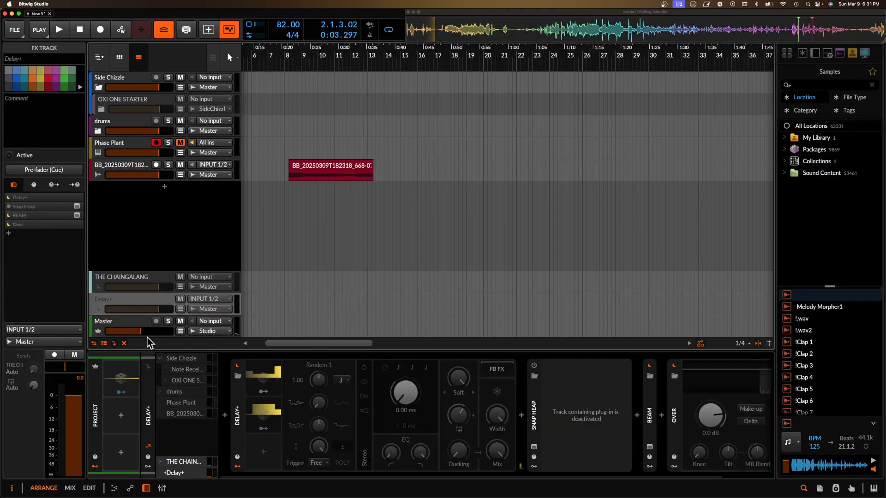
Step: Place the Rolling Sampler's captured audio on a new audio track below the existing recording, starting at 14.4.1.00
{"action": "left_click_drag", "start_coordinate": [535, 36], "coordinate": [399, 199]}
{"action": "scroll", "coordinate": [463, 193], "scroll_direction": "up", "scroll_amount": 5}
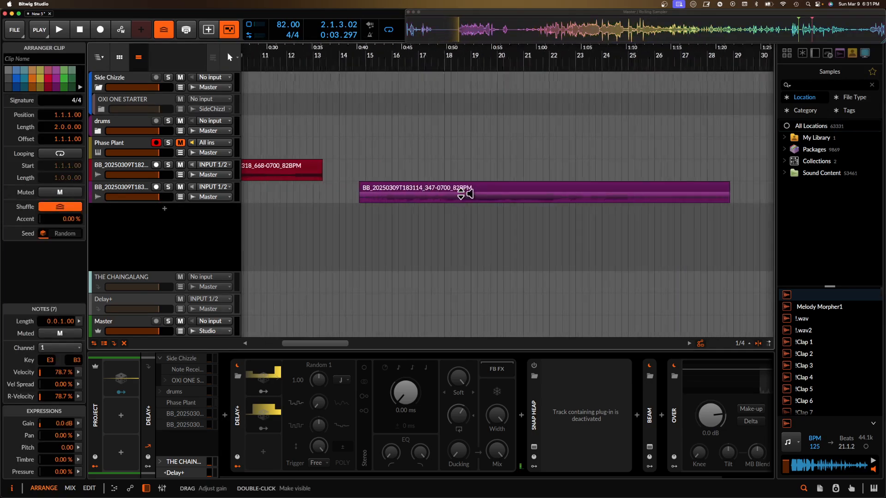
{"action": "scroll", "coordinate": [470, 193], "scroll_direction": "right", "scroll_amount": 4}
{"action": "scroll", "coordinate": [471, 193], "scroll_direction": "down", "scroll_amount": 4}
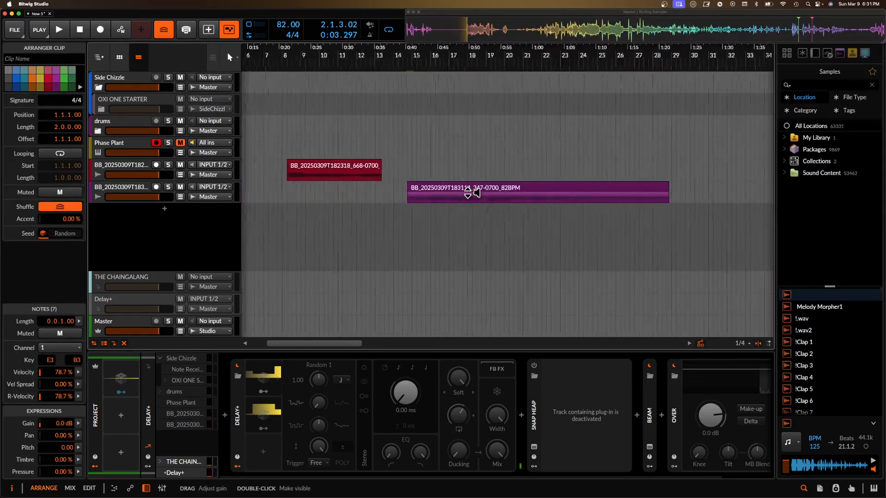
Step: Examine the waveform of the newly placed purple audio clip at several zoom levels
{"action": "left_click", "coordinate": [438, 194]}
{"action": "scroll", "coordinate": [440, 192], "scroll_direction": "up", "scroll_amount": 4}
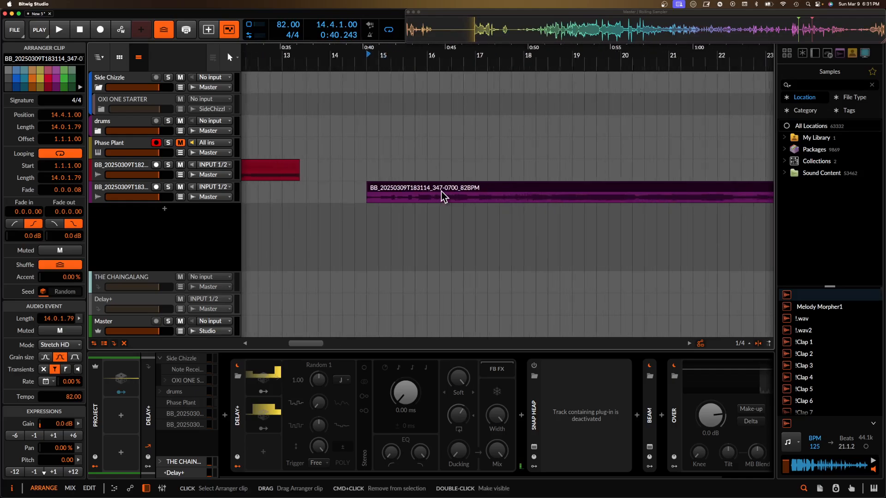
{"action": "scroll", "coordinate": [340, 182], "scroll_direction": "down", "scroll_amount": 3}
{"action": "left_click", "coordinate": [126, 192]}
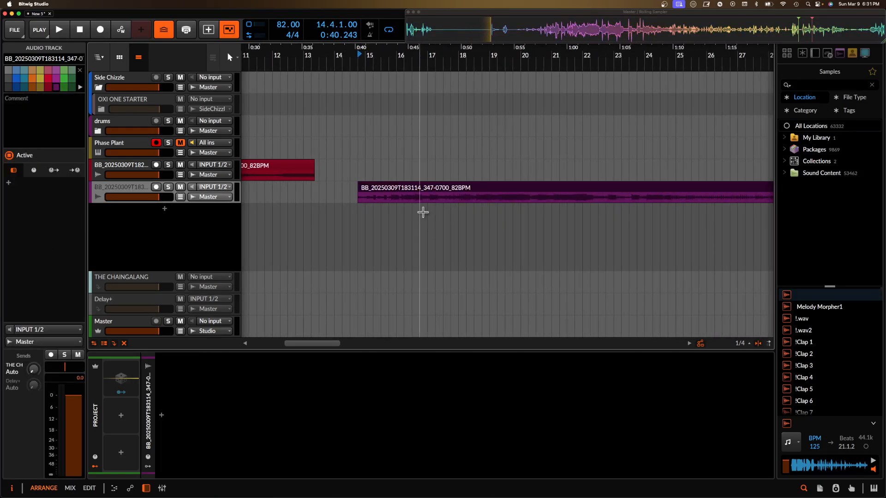
{"action": "left_click", "coordinate": [386, 194]}
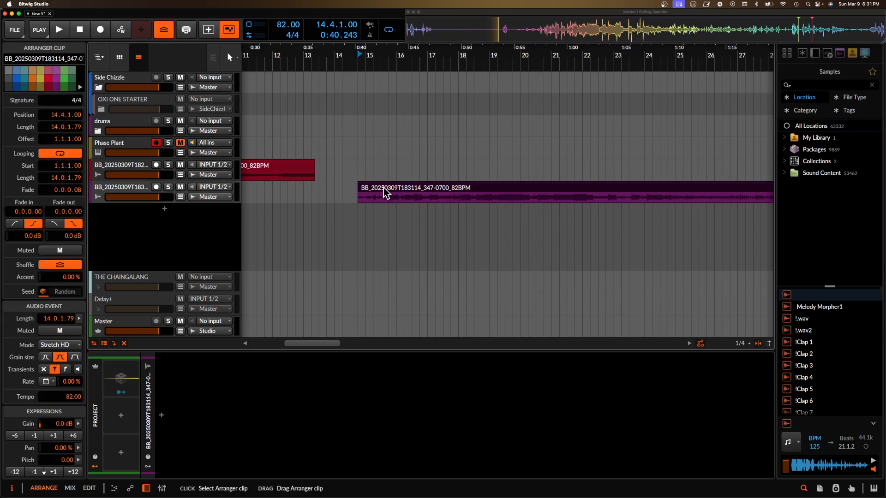
{"action": "scroll", "coordinate": [383, 193], "scroll_direction": "up", "scroll_amount": 4}
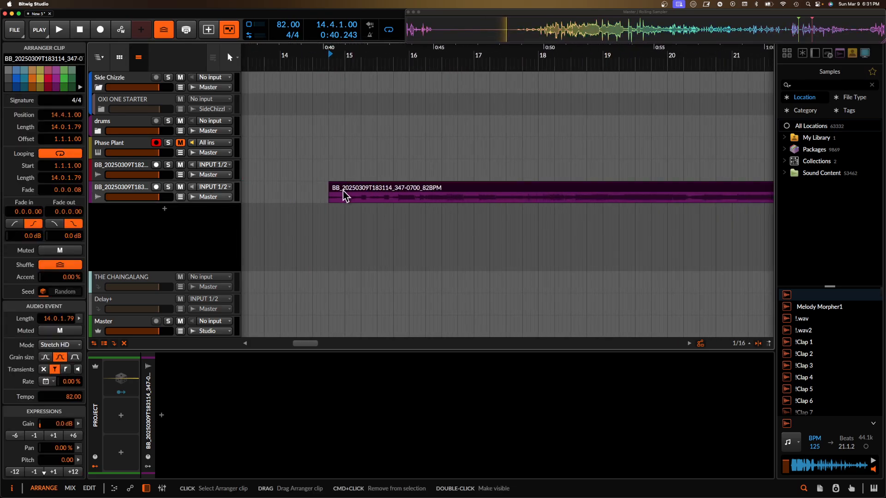
{"action": "left_click", "coordinate": [363, 197]}
{"action": "scroll", "coordinate": [364, 198], "scroll_direction": "down", "scroll_amount": 3}
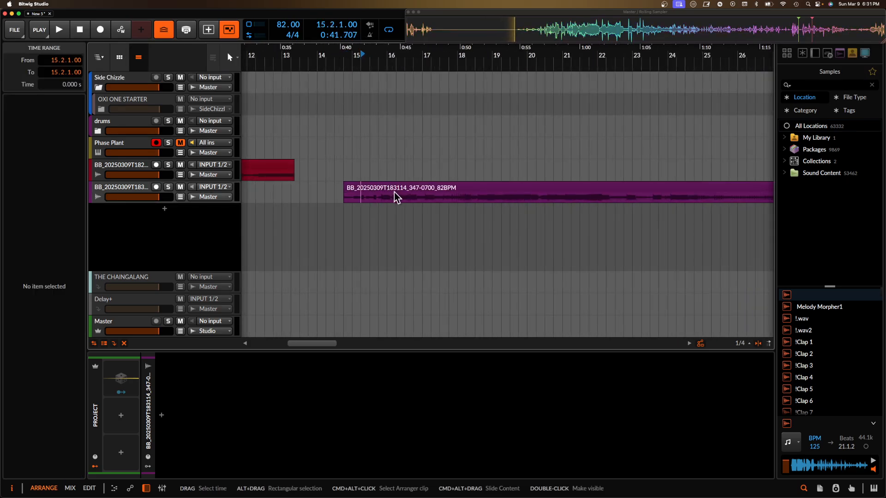
{"action": "scroll", "coordinate": [394, 192], "scroll_direction": "up", "scroll_amount": 4}
Step: Play the new purple audio clip from its start at 14.4.1.00 and follow its waveform up close
{"action": "left_click", "coordinate": [295, 191]}
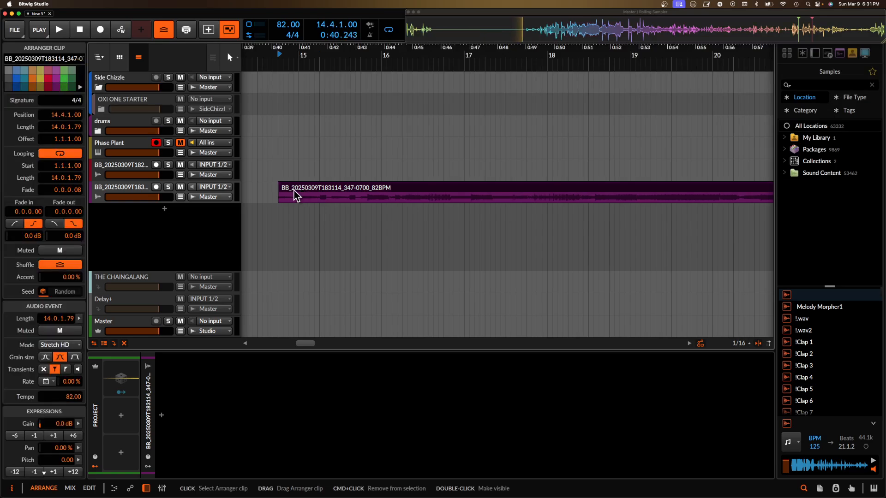
{"action": "scroll", "coordinate": [478, 178], "scroll_direction": "down", "scroll_amount": 4}
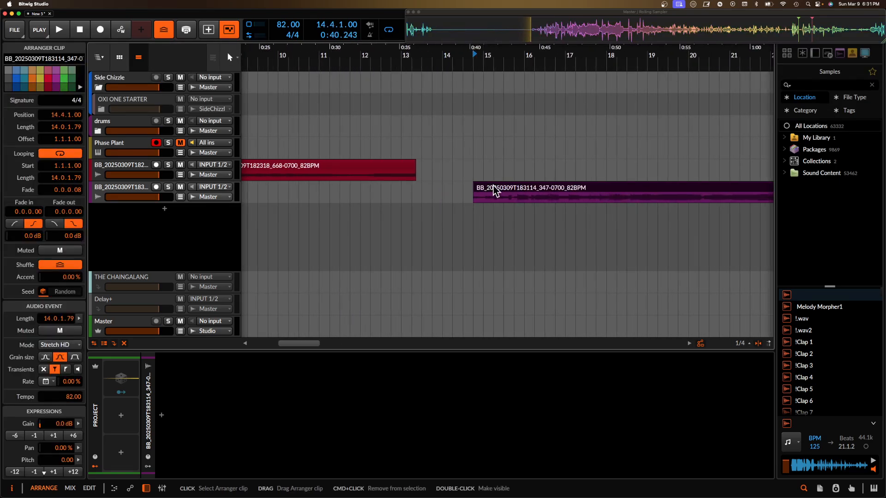
{"action": "key", "text": "space"}
{"action": "scroll", "coordinate": [531, 196], "scroll_direction": "up", "scroll_amount": 6}
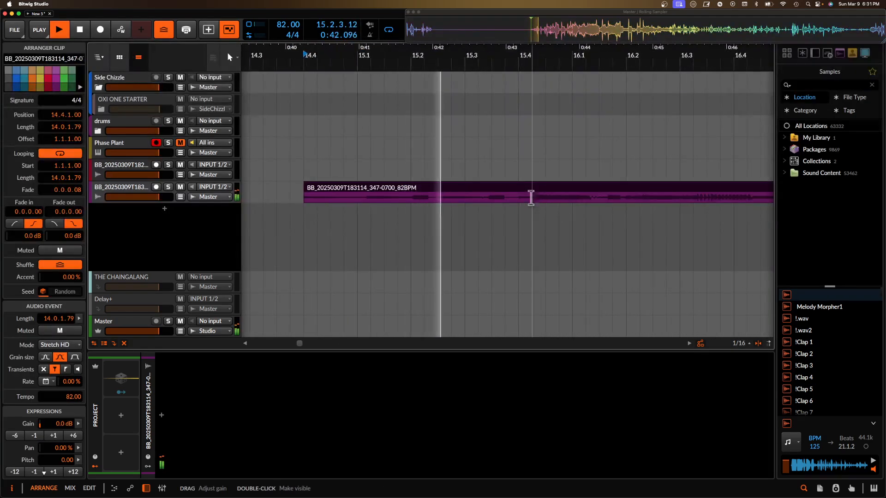
{"action": "scroll", "coordinate": [445, 189], "scroll_direction": "down", "scroll_amount": 2}
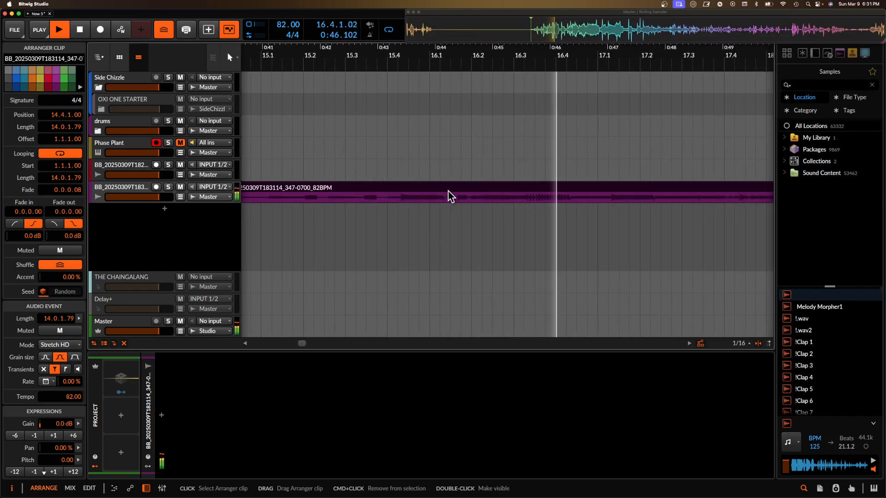
Step: Split a slice 0.3.0.00 long out of the purple clip at 16.2.1.00 and move it onto a new audio track below
{"action": "key", "text": "space"}
{"action": "left_click", "coordinate": [472, 201]}
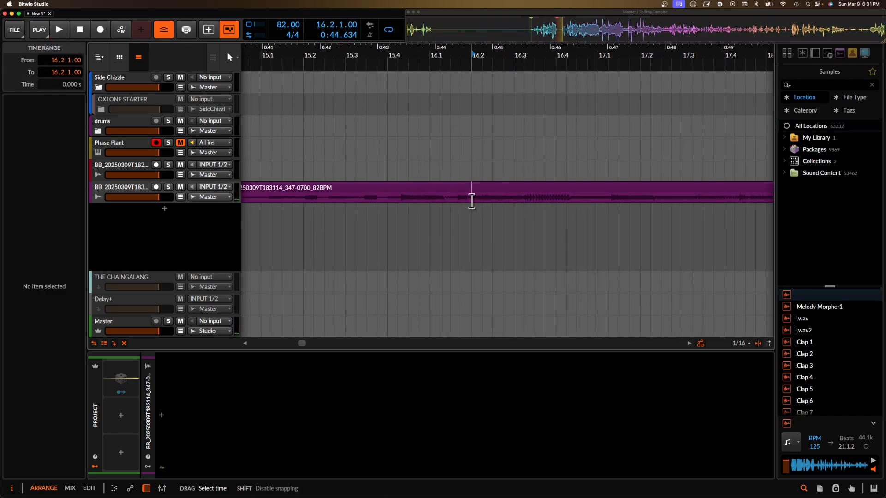
{"action": "left_click_drag", "start_coordinate": [472, 201], "coordinate": [605, 190]}
{"action": "key", "text": "super+e"}
{"action": "scroll", "coordinate": [599, 192], "scroll_direction": "down", "scroll_amount": 5}
{"action": "scroll", "coordinate": [594, 193], "scroll_direction": "right", "scroll_amount": 5}
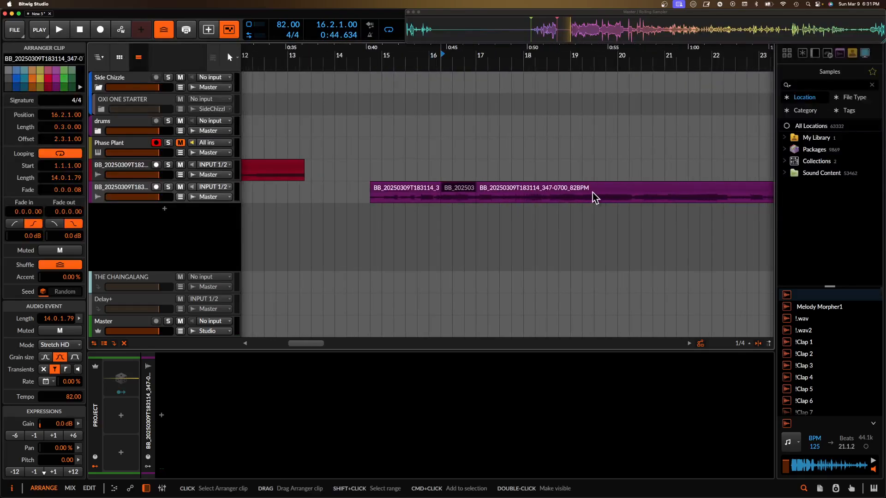
{"action": "left_click_drag", "start_coordinate": [457, 189], "coordinate": [328, 227]}
Step: Move the two remaining pieces of the purple clip together along their track to start at 19.4.1.00
{"action": "scroll", "coordinate": [327, 227], "scroll_direction": "down", "scroll_amount": 3}
{"action": "left_click", "coordinate": [375, 190]}
{"action": "left_click", "coordinate": [444, 189], "text": "shift"}
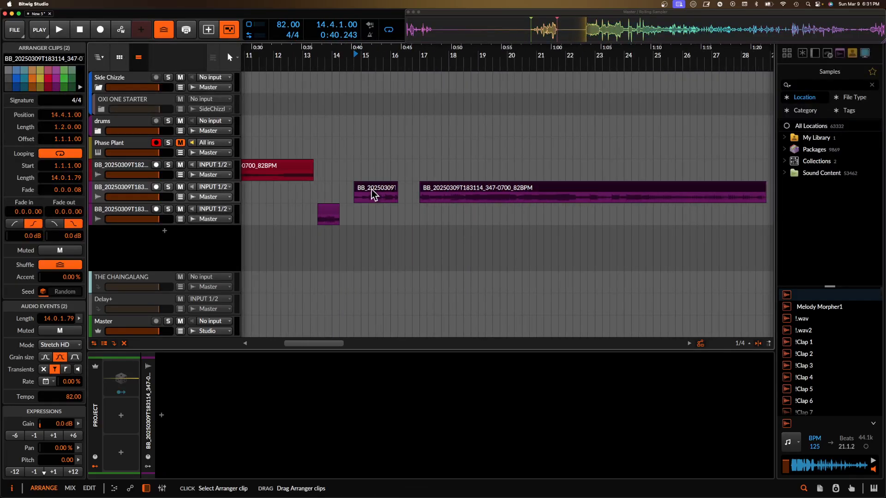
{"action": "left_click_drag", "start_coordinate": [371, 189], "coordinate": [517, 187]}
Step: Position the slice on the new track at 14.1.1.00, with a length of 0.3.3.00 and looping off
{"action": "left_click_drag", "start_coordinate": [328, 214], "coordinate": [404, 209]}
{"action": "scroll", "coordinate": [342, 215], "scroll_direction": "up", "scroll_amount": 5}
{"action": "left_click", "coordinate": [350, 212]}
{"action": "scroll", "coordinate": [350, 213], "scroll_direction": "down", "scroll_amount": 1}
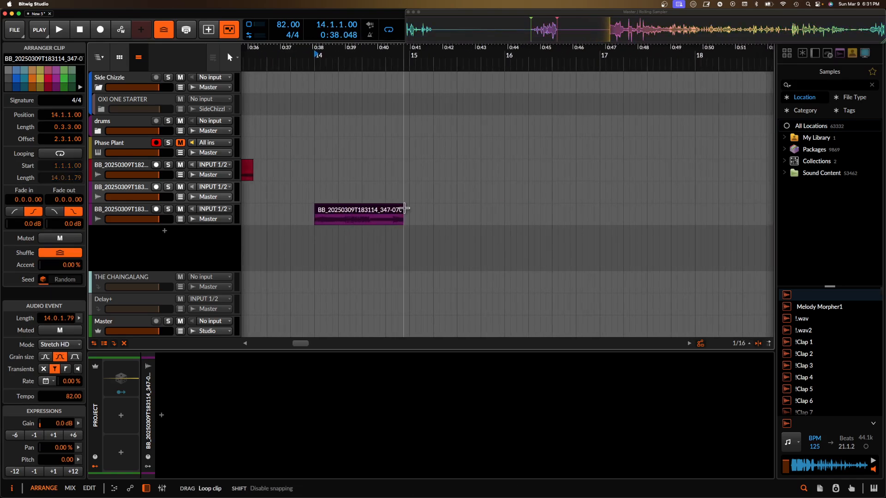
Step: Duplicate the slice into four back-to-back copies from 14.1.1.00 and play them
{"action": "key", "text": "super+d"}
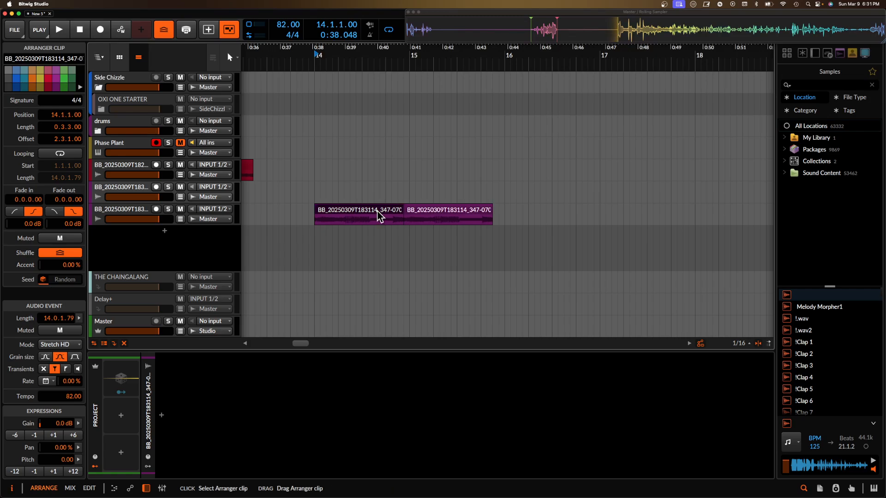
{"action": "key", "text": "space"}
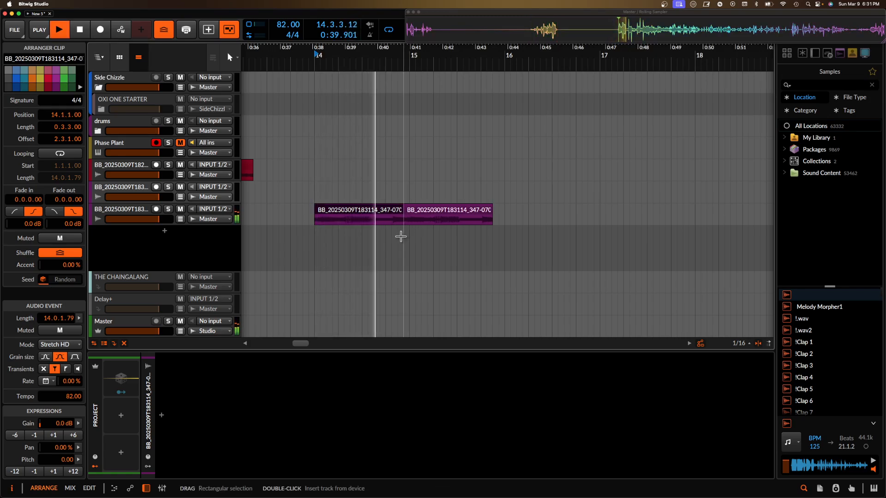
{"action": "left_click", "coordinate": [417, 209], "text": "shift"}
{"action": "scroll", "coordinate": [417, 209], "scroll_direction": "down", "scroll_amount": 5}
{"action": "key", "text": "super+d"}
Step: Lower the pitch of all four slice copies by one octave to -12.00
{"action": "left_click", "coordinate": [381, 214]}
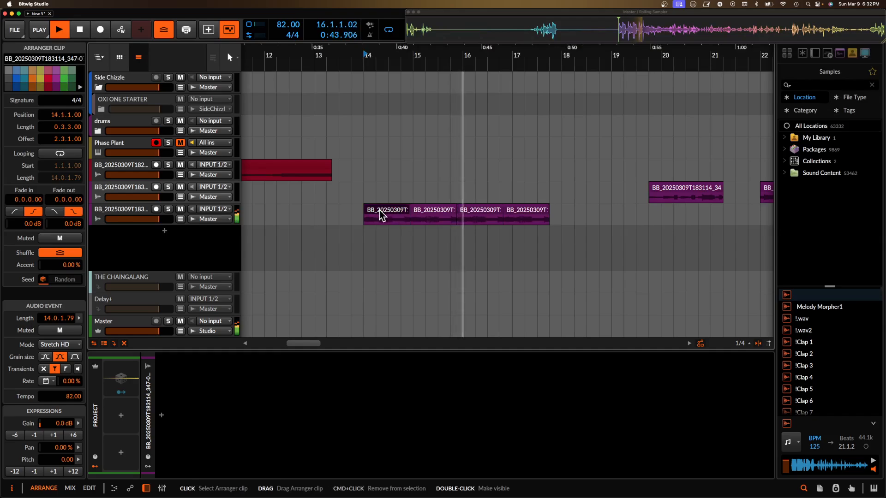
{"action": "left_click", "coordinate": [520, 212], "text": "shift"}
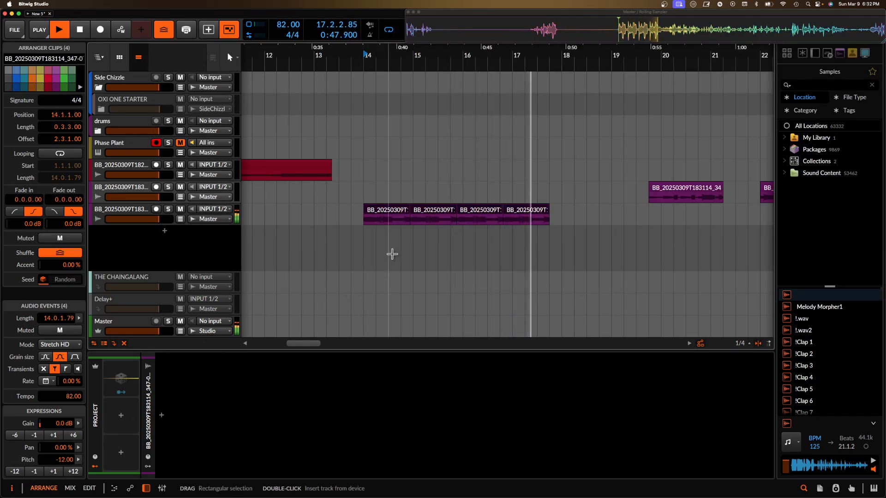
{"action": "scroll", "coordinate": [393, 254], "scroll_direction": "down", "scroll_amount": 3}
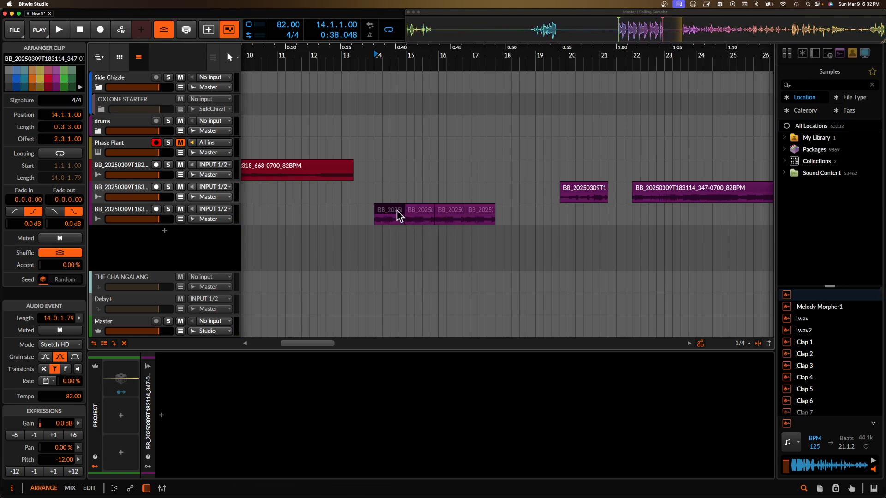
{"action": "left_click", "coordinate": [478, 217], "text": "shift"}
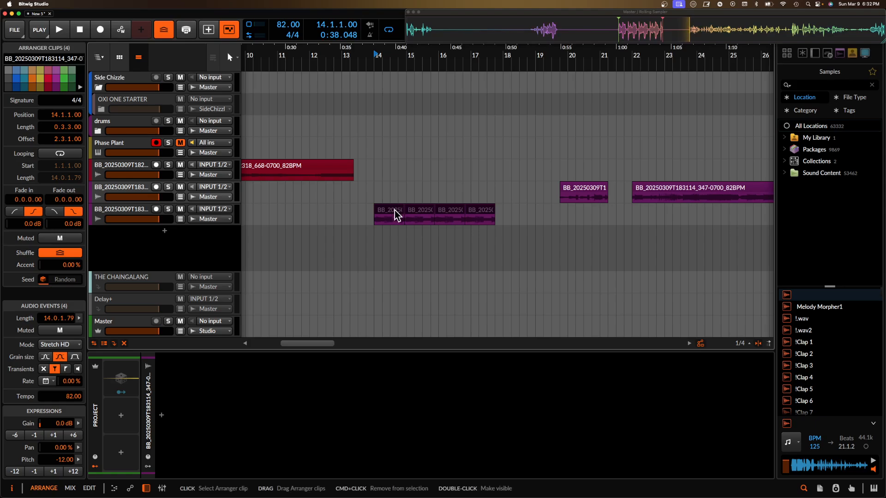
Step: Examine the four pitched slices and the remaining pieces of the purple recording for another usable passage
{"action": "scroll", "coordinate": [394, 210], "scroll_direction": "up", "scroll_amount": 3}
{"action": "scroll", "coordinate": [523, 202], "scroll_direction": "down", "scroll_amount": 4}
{"action": "scroll", "coordinate": [523, 202], "scroll_direction": "down", "scroll_amount": 1}
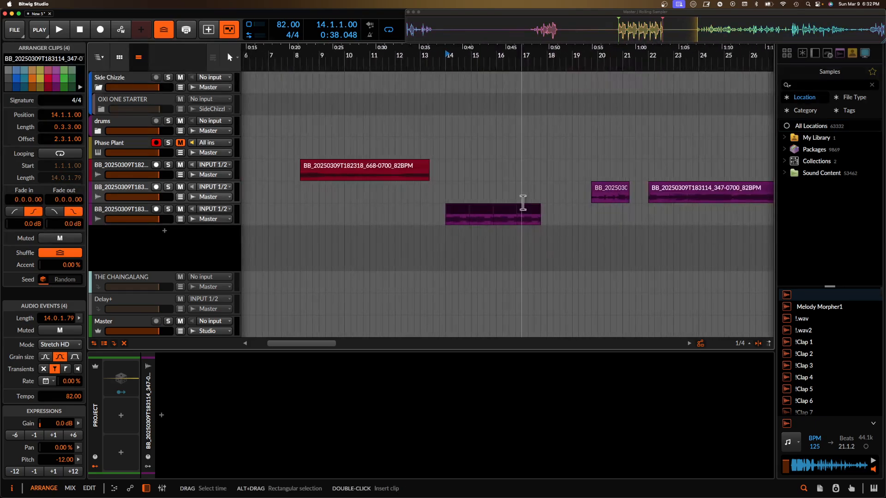
{"action": "scroll", "coordinate": [523, 203], "scroll_direction": "right", "scroll_amount": 5}
{"action": "scroll", "coordinate": [522, 203], "scroll_direction": "up", "scroll_amount": 1}
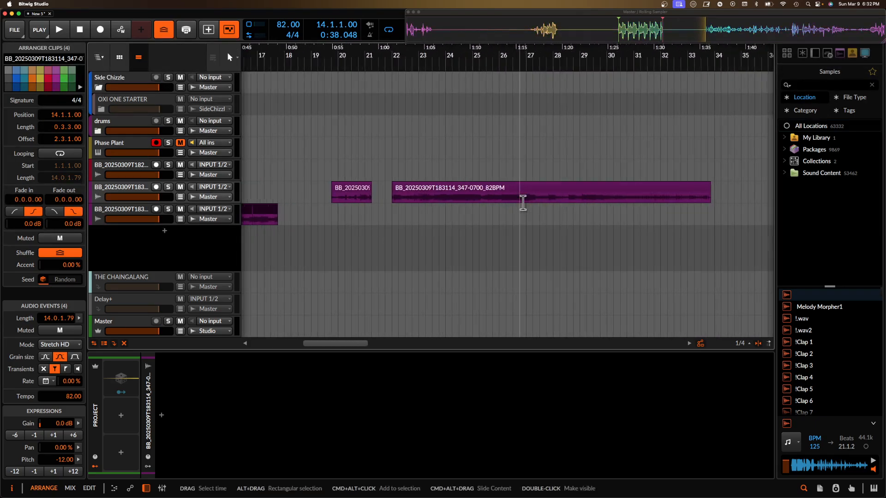
{"action": "scroll", "coordinate": [517, 203], "scroll_direction": "left", "scroll_amount": 3}
{"action": "scroll", "coordinate": [459, 202], "scroll_direction": "down", "scroll_amount": 4}
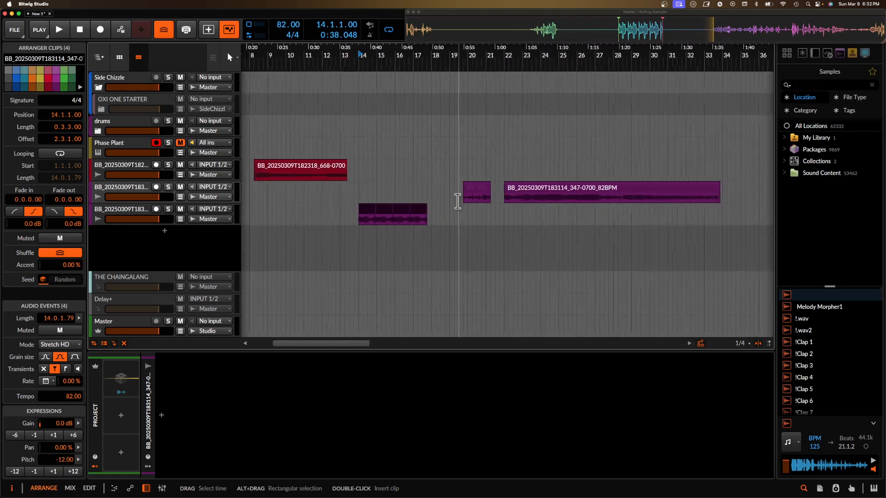
{"action": "scroll", "coordinate": [606, 198], "scroll_direction": "up", "scroll_amount": 6}
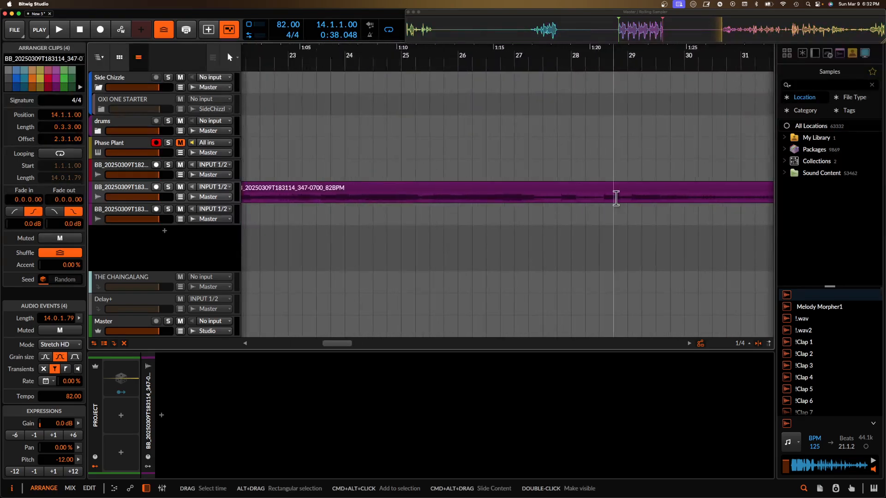
{"action": "scroll", "coordinate": [560, 200], "scroll_direction": "down", "scroll_amount": 2}
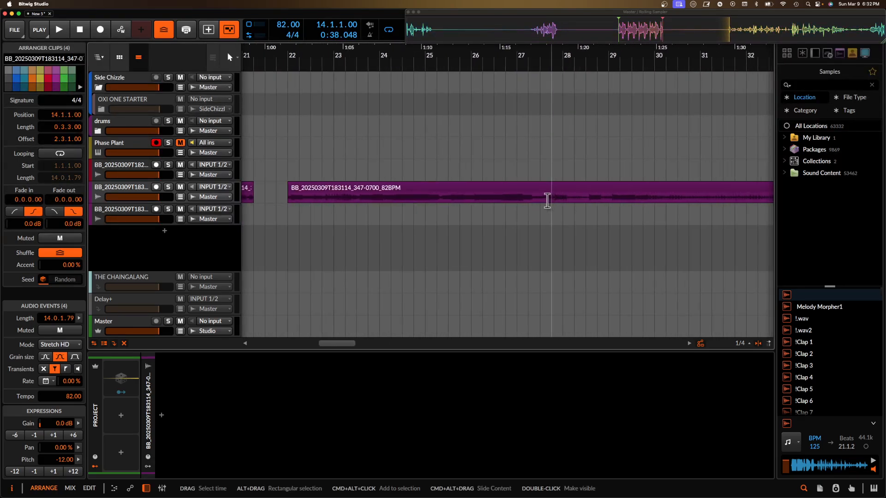
{"action": "scroll", "coordinate": [544, 201], "scroll_direction": "right", "scroll_amount": 3}
{"action": "scroll", "coordinate": [544, 201], "scroll_direction": "down", "scroll_amount": 2}
{"action": "scroll", "coordinate": [508, 201], "scroll_direction": "up", "scroll_amount": 4}
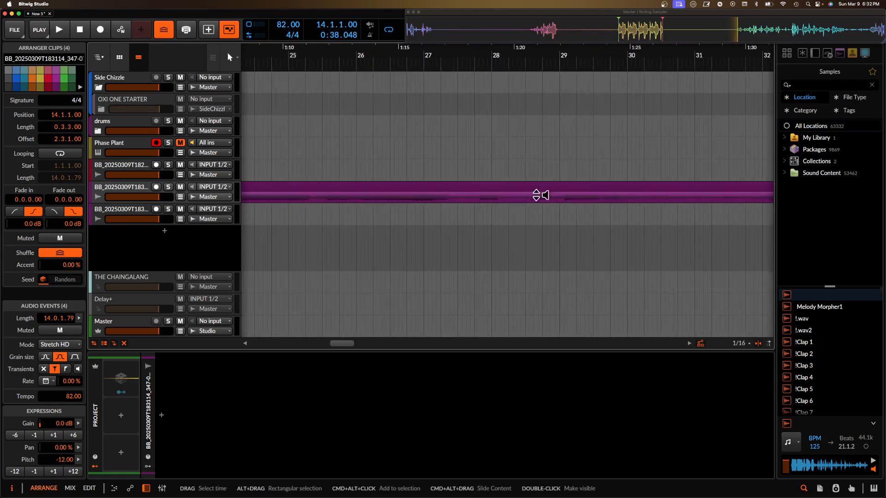
{"action": "left_click", "coordinate": [475, 198]}
{"action": "scroll", "coordinate": [475, 198], "scroll_direction": "down", "scroll_amount": 5}
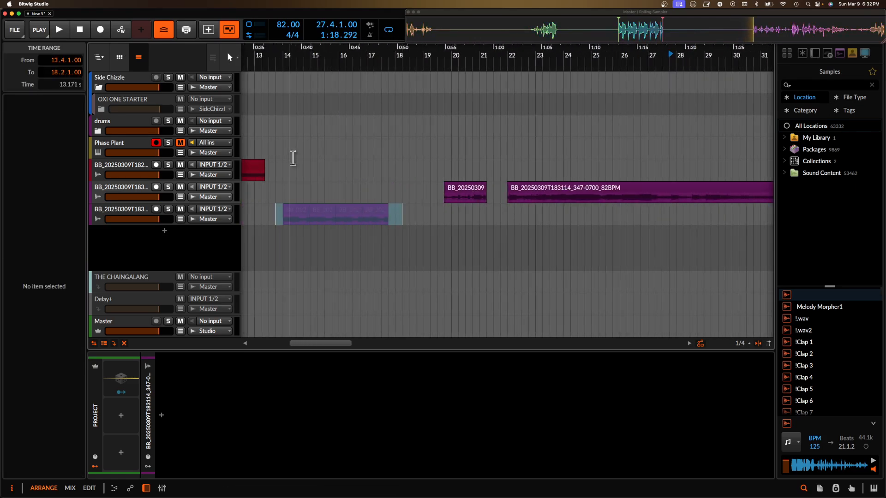
{"action": "left_click", "coordinate": [283, 191]}
{"action": "left_click_drag", "start_coordinate": [289, 175], "coordinate": [424, 220]}
{"action": "left_click", "coordinate": [449, 208]}
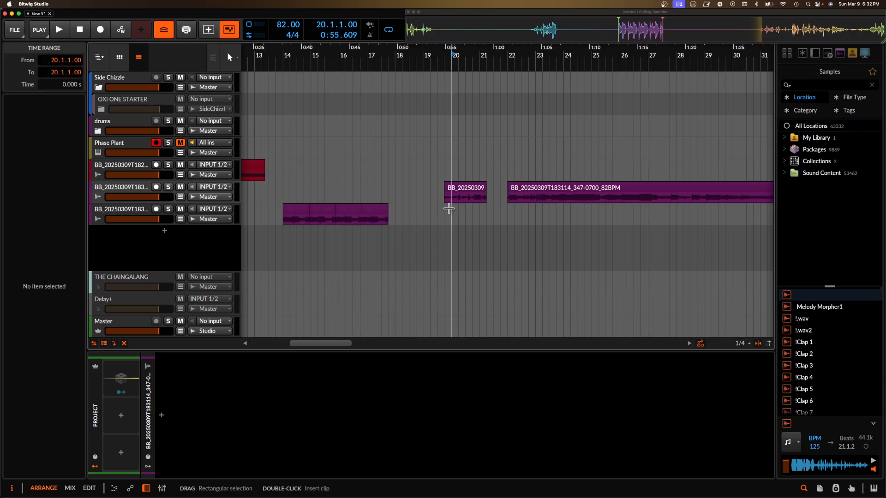
Step: Audition the long purple clip from 22.4.1.00, 25.3.1.00 and 27.2.2.00 to locate a passage worth reusing
{"action": "scroll", "coordinate": [499, 212], "scroll_direction": "up", "scroll_amount": 3}
{"action": "left_click", "coordinate": [451, 194]}
{"action": "scroll", "coordinate": [450, 196], "scroll_direction": "right", "scroll_amount": 5}
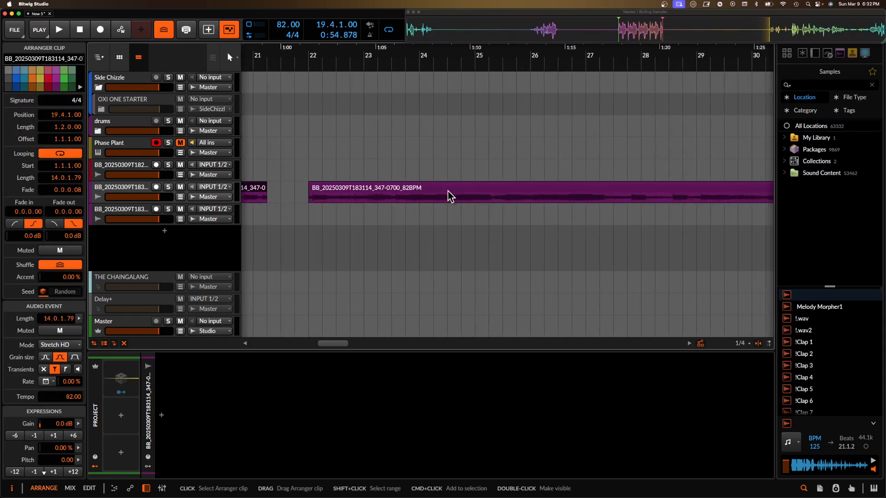
{"action": "scroll", "coordinate": [334, 221], "scroll_direction": "up", "scroll_amount": 5}
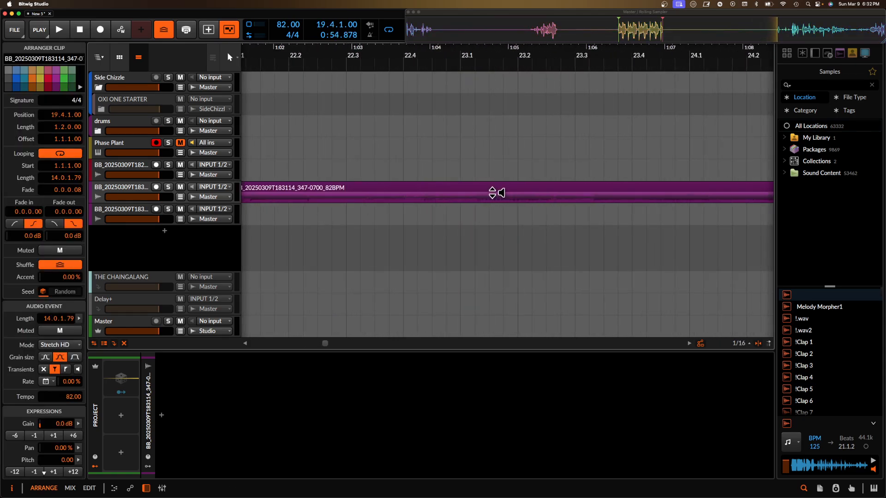
{"action": "left_click", "coordinate": [403, 199]}
{"action": "scroll", "coordinate": [403, 194], "scroll_direction": "down", "scroll_amount": 2}
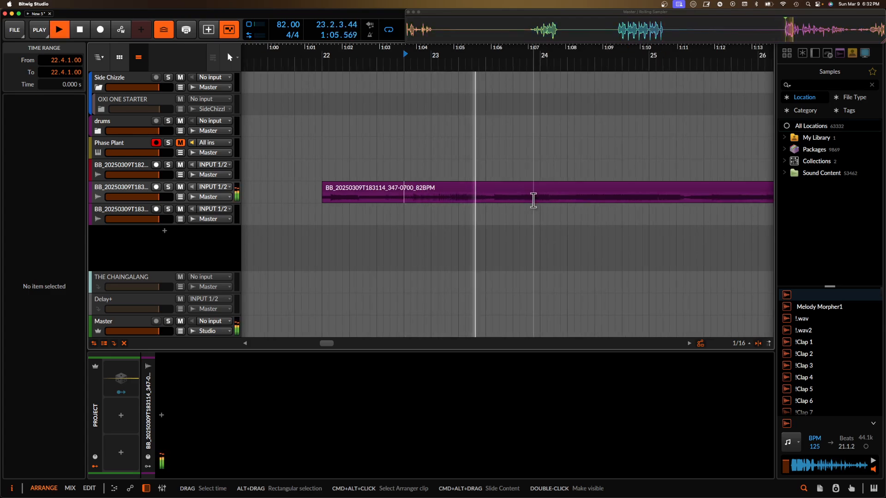
{"action": "scroll", "coordinate": [534, 200], "scroll_direction": "right", "scroll_amount": 3}
{"action": "scroll", "coordinate": [534, 201], "scroll_direction": "right", "scroll_amount": 3}
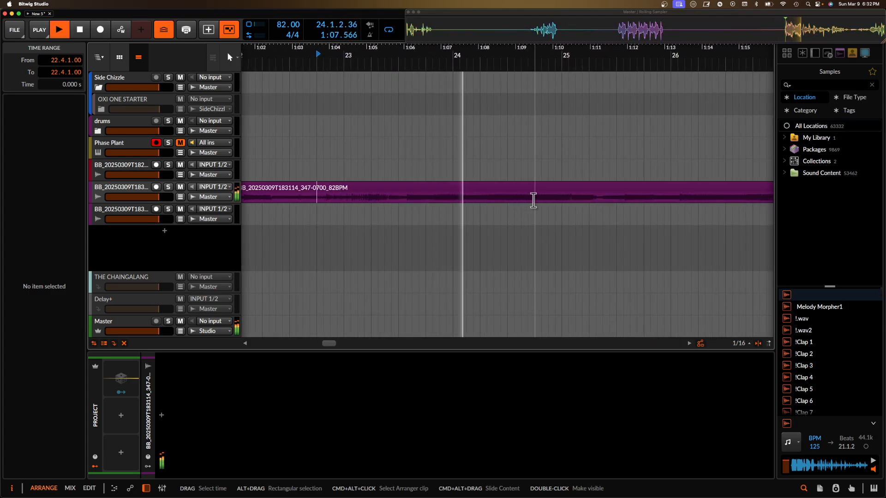
{"action": "left_click", "coordinate": [533, 201]}
{"action": "key", "text": "space"}
{"action": "key", "text": "space"}
{"action": "scroll", "coordinate": [533, 200], "scroll_direction": "right", "scroll_amount": 7}
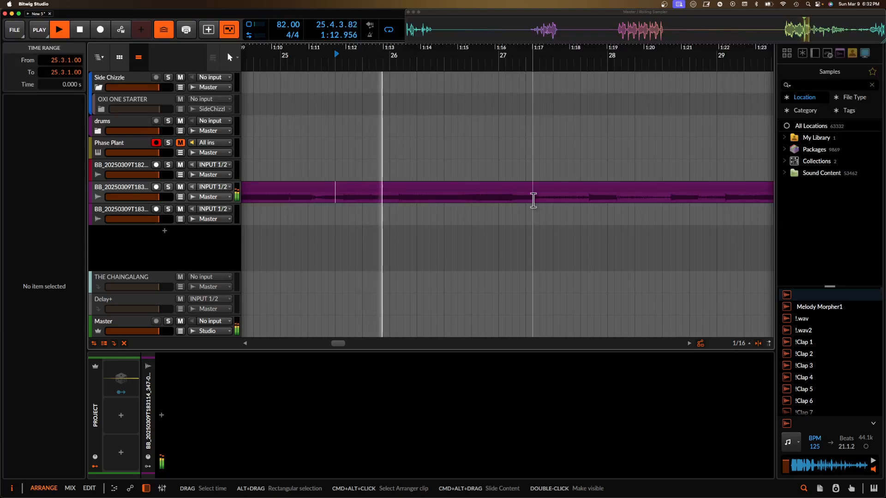
{"action": "left_click", "coordinate": [533, 201]}
{"action": "scroll", "coordinate": [534, 201], "scroll_direction": "right", "scroll_amount": 7}
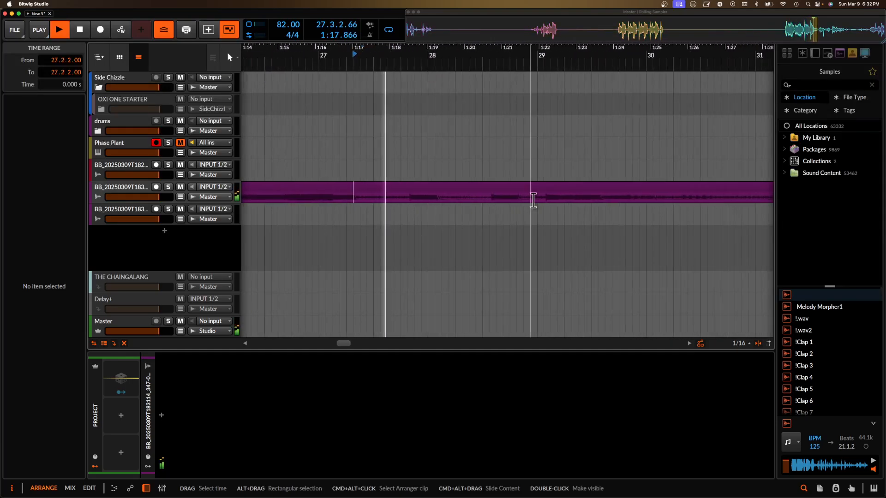
{"action": "left_click", "coordinate": [352, 204]}
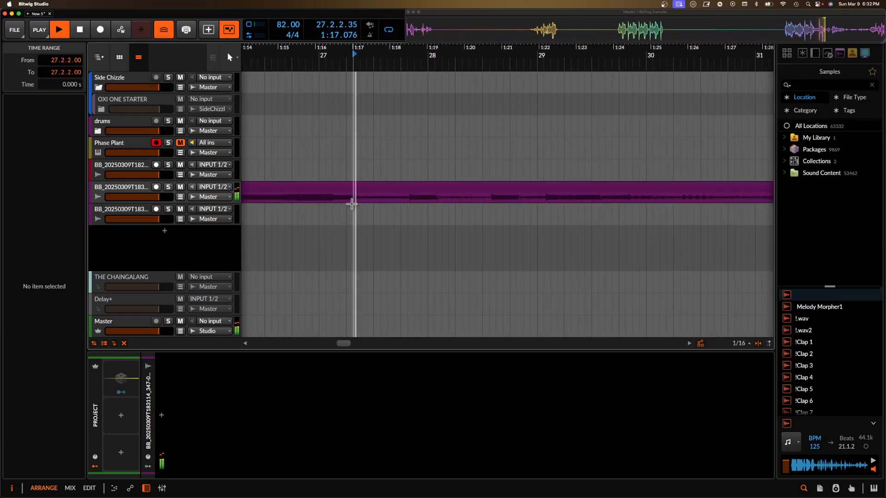
{"action": "key", "text": "space"}
Step: Cut the passage of just under one bar starting at 27.2.2.00 and paste it at 35.1.1.00 on the slice track
{"action": "left_click_drag", "start_coordinate": [352, 196], "coordinate": [456, 199]}
{"action": "double_click", "coordinate": [428, 196]}
{"action": "key", "text": "Delete"}
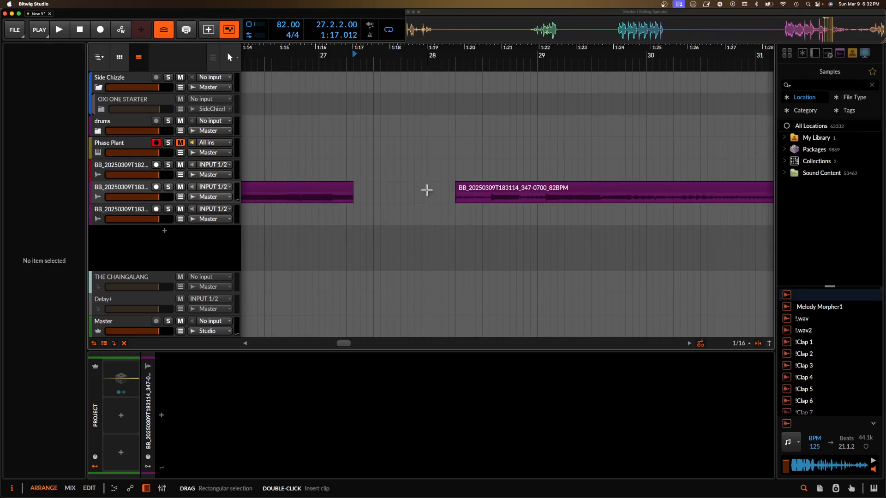
{"action": "scroll", "coordinate": [426, 190], "scroll_direction": "down", "scroll_amount": 5}
{"action": "scroll", "coordinate": [425, 190], "scroll_direction": "right", "scroll_amount": 7}
{"action": "left_click", "coordinate": [397, 217]}
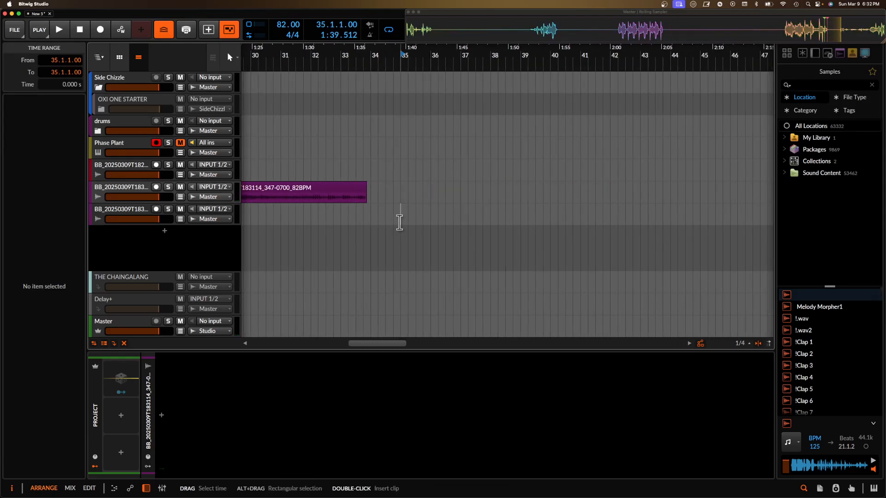
{"action": "key", "text": "ctrl+v"}
Step: Reduce the pasted passage to two one-beat slices at 35.1.1.00 and duplicate the pair to fill the bar up to 36.1.1.00
{"action": "scroll", "coordinate": [397, 214], "scroll_direction": "up", "scroll_amount": 5}
{"action": "left_click", "coordinate": [481, 225]}
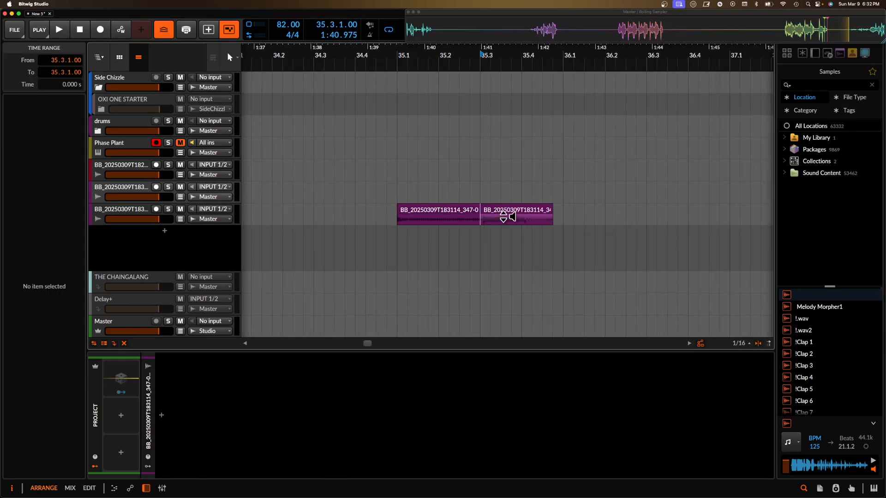
{"action": "left_click_drag", "start_coordinate": [504, 217], "coordinate": [416, 216]}
{"action": "scroll", "coordinate": [406, 219], "scroll_direction": "up", "scroll_amount": 2}
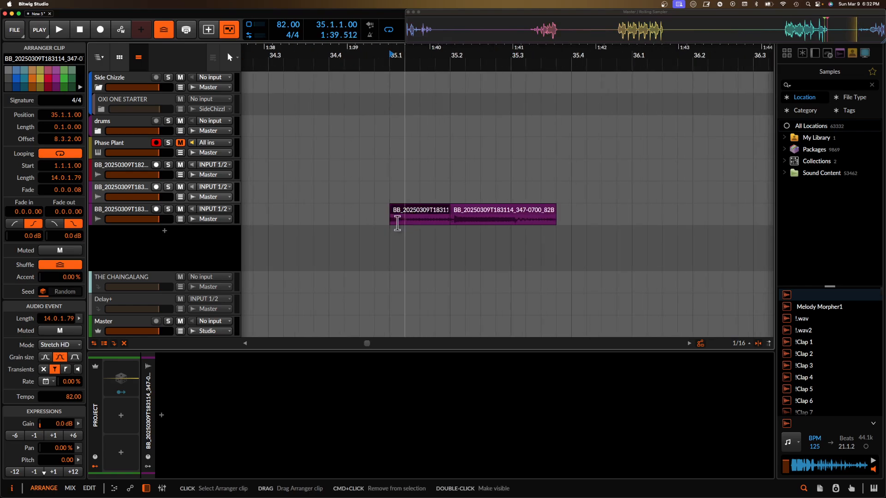
{"action": "left_click", "coordinate": [385, 222]}
{"action": "key", "text": "super+d"}
{"action": "scroll", "coordinate": [504, 226], "scroll_direction": "down", "scroll_amount": 3}
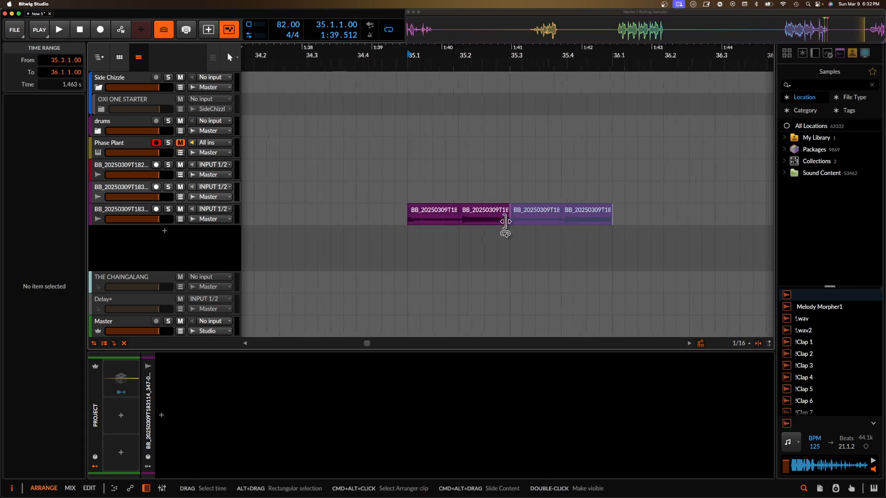
Step: Select the four one-beat slices and play them from 35.1.1.00
{"action": "left_click", "coordinate": [442, 213]}
{"action": "left_click", "coordinate": [562, 211], "text": "shift"}
{"action": "scroll", "coordinate": [562, 212], "scroll_direction": "up", "scroll_amount": 2}
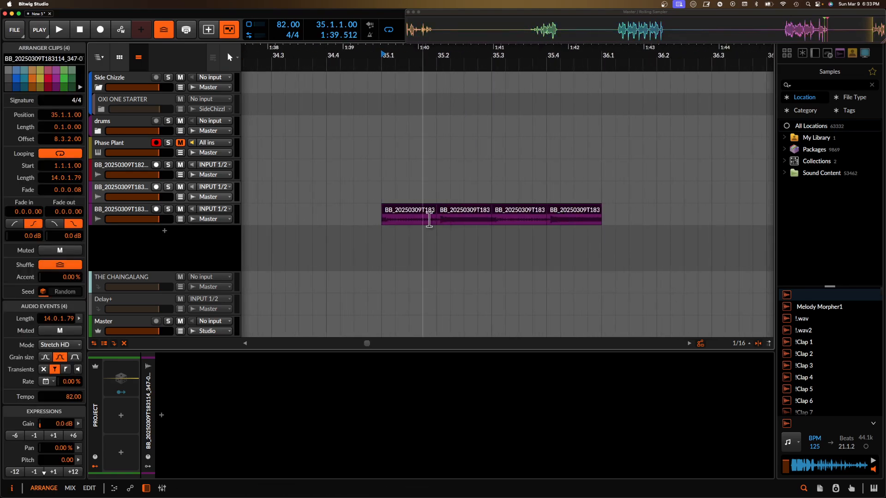
{"action": "scroll", "coordinate": [515, 230], "scroll_direction": "down", "scroll_amount": 2}
{"action": "key", "text": "space"}
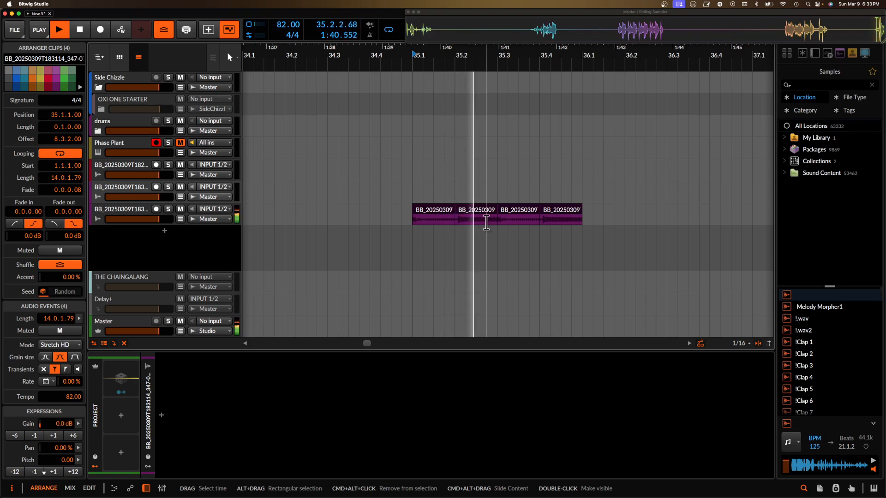
{"action": "scroll", "coordinate": [467, 221], "scroll_direction": "up", "scroll_amount": 2}
{"action": "scroll", "coordinate": [462, 222], "scroll_direction": "down", "scroll_amount": 2}
{"action": "key", "text": "space"}
Step: Lower the pitch of all four one-beat slices by one octave to -12.00 and play them
{"action": "left_click", "coordinate": [434, 216]}
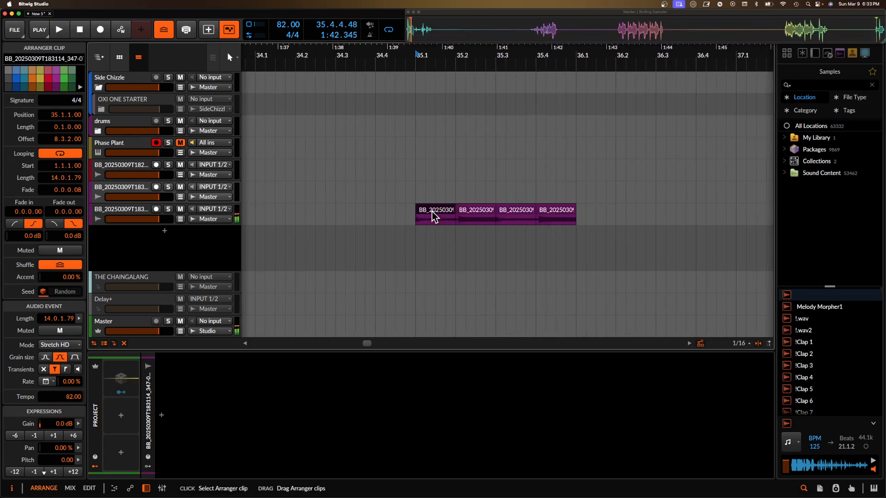
{"action": "left_click", "coordinate": [570, 212], "text": "shift"}
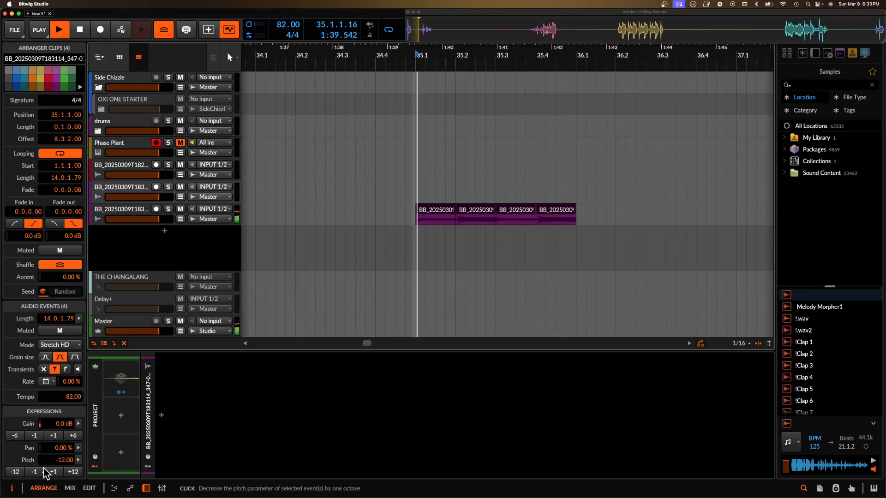
{"action": "key", "text": "space"}
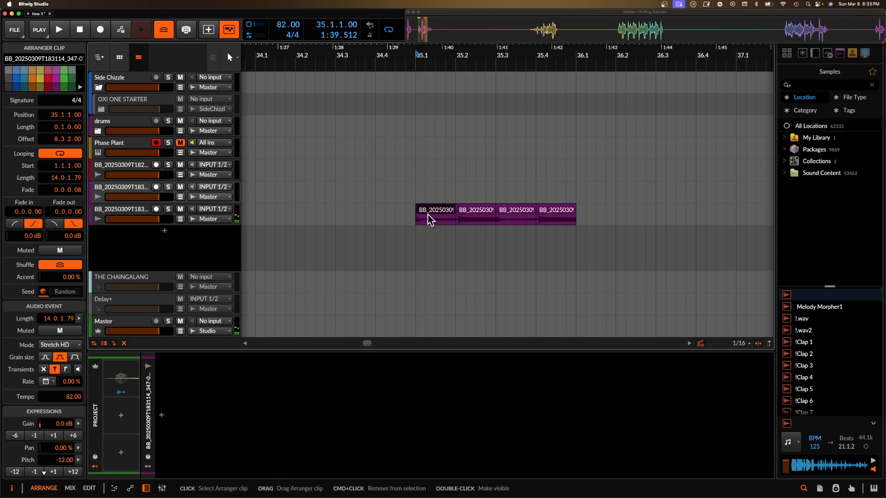
Step: Turn the first slice into a three-beat clip at 34.2.1.00, set its stretch mode to Repitch and play it
{"action": "left_click_drag", "start_coordinate": [428, 215], "coordinate": [331, 214]}
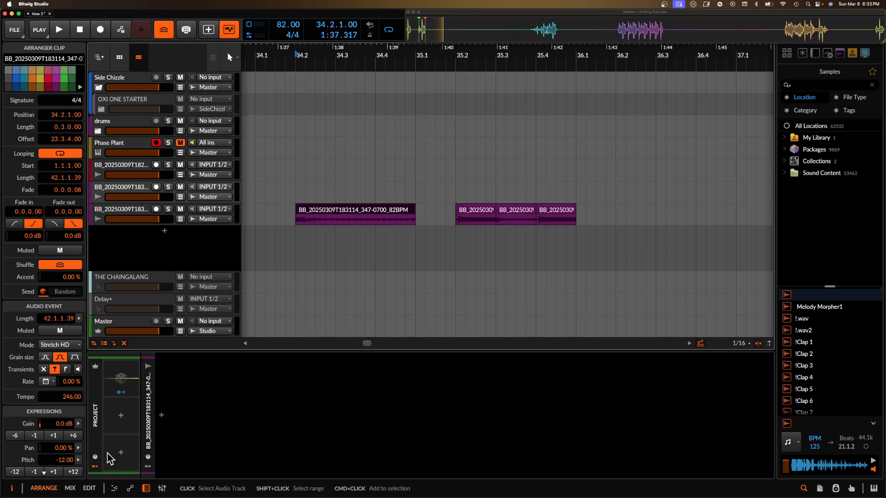
{"action": "left_click", "coordinate": [60, 345]}
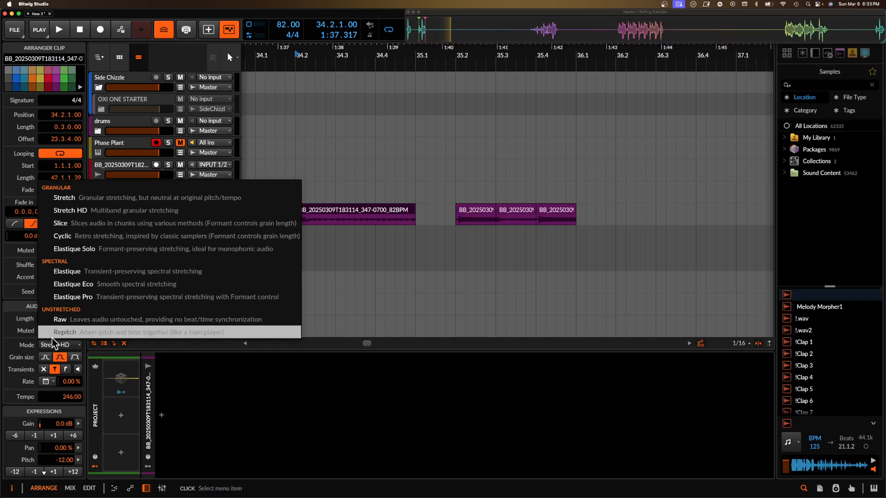
{"action": "left_click", "coordinate": [50, 329]}
{"action": "scroll", "coordinate": [357, 213], "scroll_direction": "up", "scroll_amount": 1}
{"action": "key", "text": "space"}
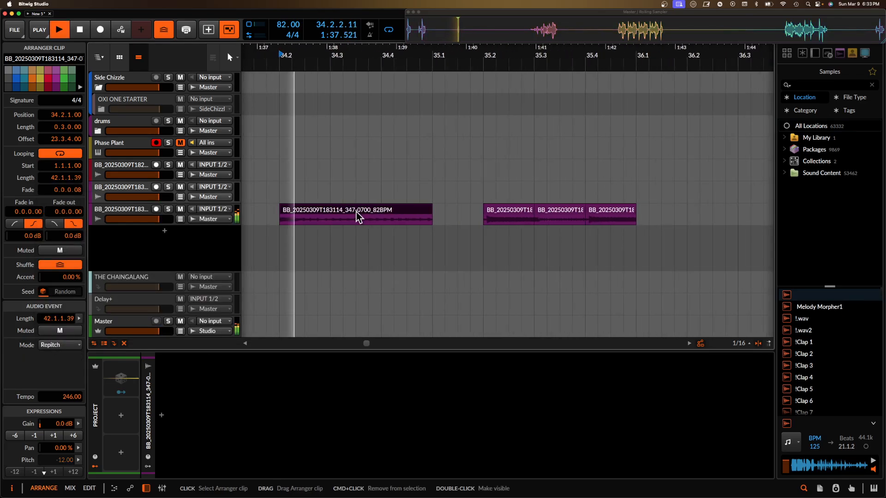
Step: Split the one-beat section at 34.3.1.00 out of the three-beat clip after auditioning it
{"action": "scroll", "coordinate": [356, 213], "scroll_direction": "up", "scroll_amount": 1}
{"action": "key", "text": "space"}
{"action": "key", "text": "space"}
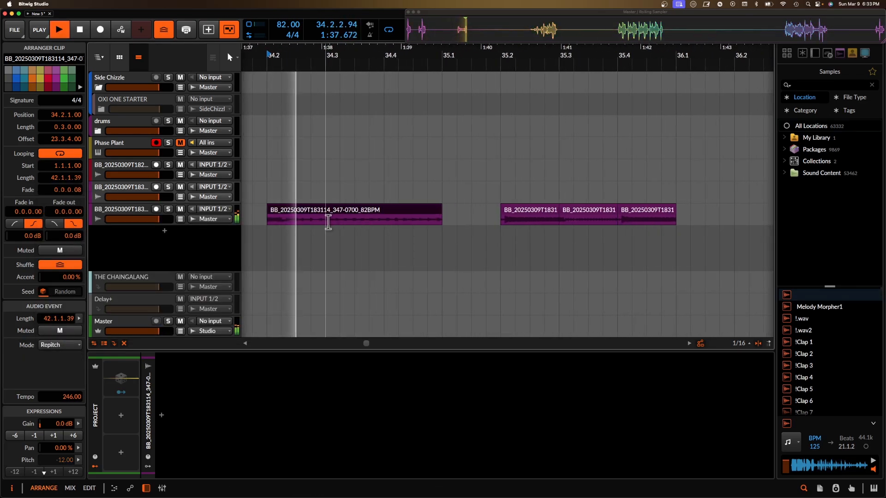
{"action": "left_click_drag", "start_coordinate": [328, 220], "coordinate": [384, 221]}
{"action": "key", "text": "super+e"}
{"action": "key", "text": "space"}
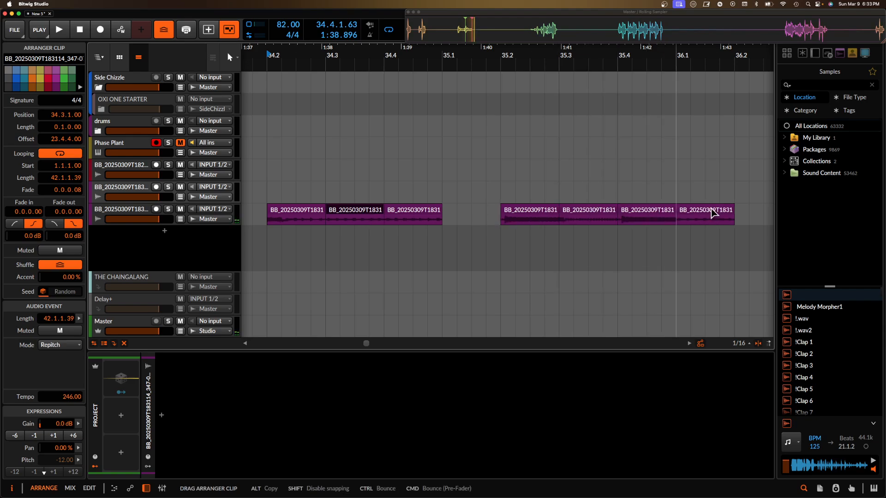
Step: Copy the middle slice to 36.1.1.00, duplicate it once for a second beat, and play the pair
{"action": "left_click_drag", "start_coordinate": [713, 213], "coordinate": [712, 212]}
{"action": "scroll", "coordinate": [713, 209], "scroll_direction": "down", "scroll_amount": 3}
{"action": "scroll", "coordinate": [712, 209], "scroll_direction": "right", "scroll_amount": 6}
{"action": "scroll", "coordinate": [340, 253], "scroll_direction": "up", "scroll_amount": 4}
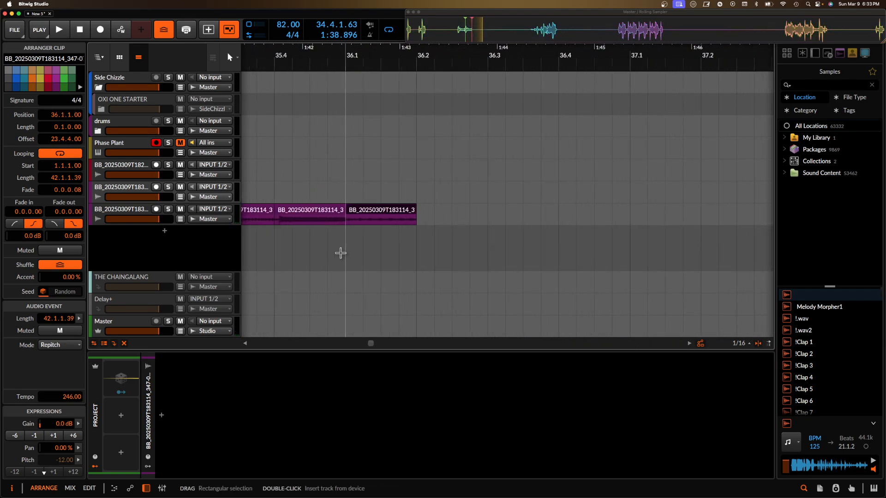
{"action": "key", "text": "super+d"}
{"action": "left_click", "coordinate": [429, 214], "text": "shift"}
{"action": "scroll", "coordinate": [429, 210], "scroll_direction": "down", "scroll_amount": 2}
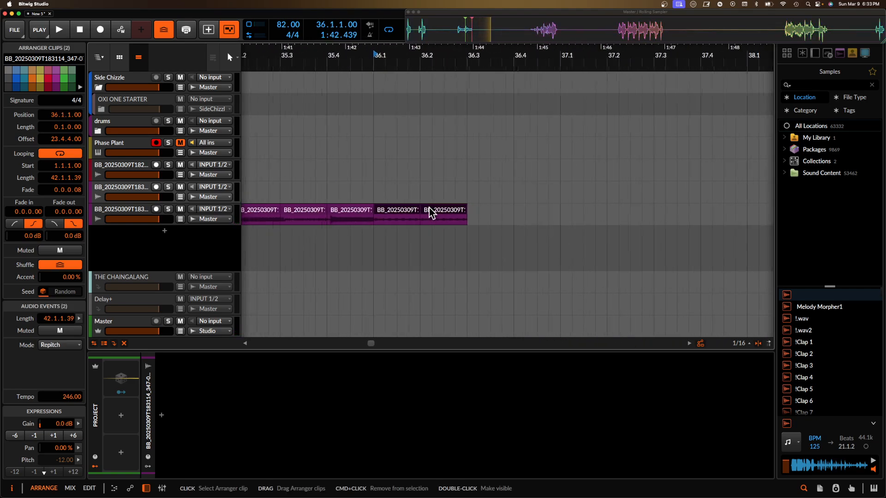
{"action": "key", "text": "space"}
{"action": "scroll", "coordinate": [440, 206], "scroll_direction": "up", "scroll_amount": 1}
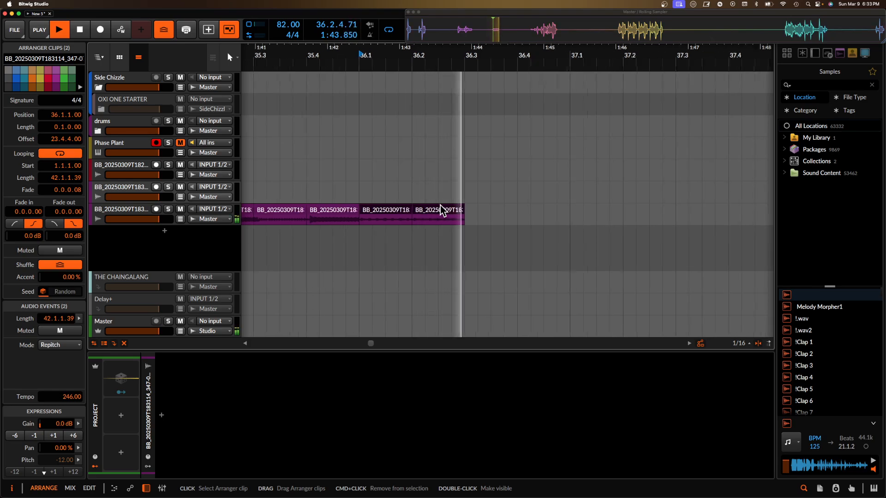
{"action": "key", "text": "space"}
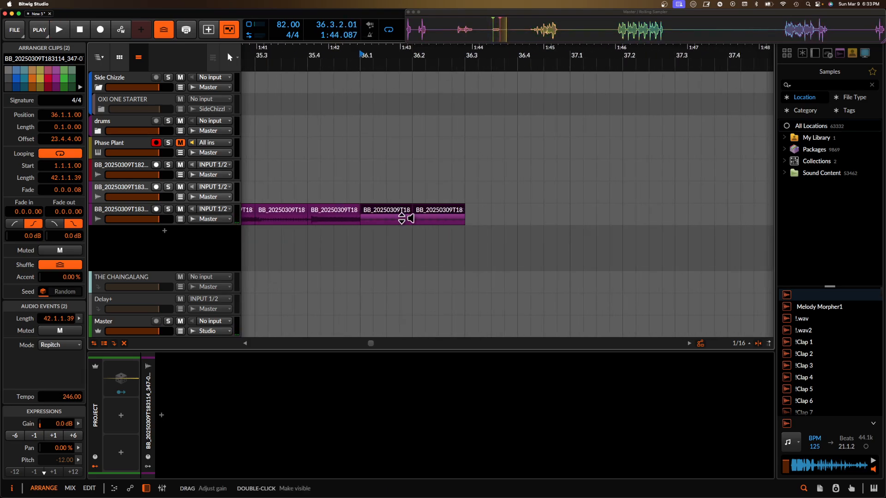
Step: Move the pair of Repitch slices onto a new track below at 35.2.1.00 and play them with the slices above
{"action": "scroll", "coordinate": [401, 215], "scroll_direction": "down", "scroll_amount": 1}
{"action": "left_click_drag", "start_coordinate": [396, 216], "coordinate": [297, 234]}
{"action": "left_click", "coordinate": [283, 213]}
{"action": "scroll", "coordinate": [282, 212], "scroll_direction": "up", "scroll_amount": 1}
{"action": "key", "text": "space"}
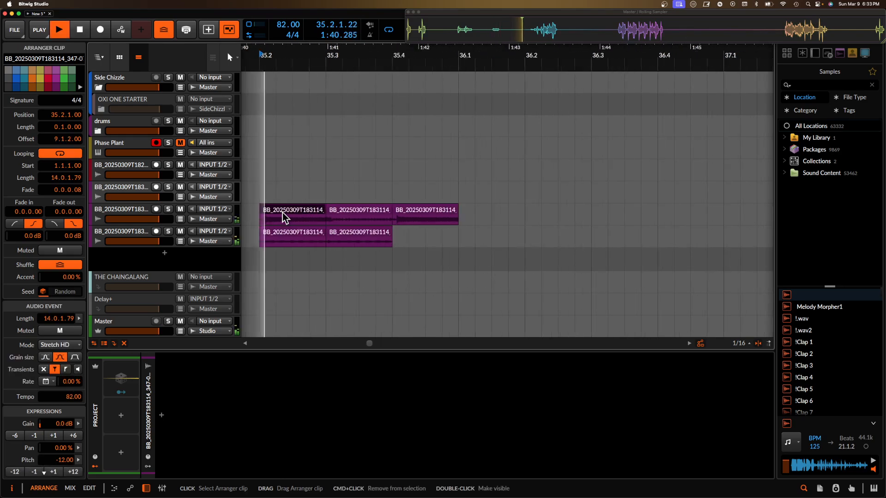
Step: Mute the slice at 35.3.1.00 on the upper slice track and stop playback
{"action": "left_click", "coordinate": [347, 213]}
{"action": "key", "text": "alt+m"}
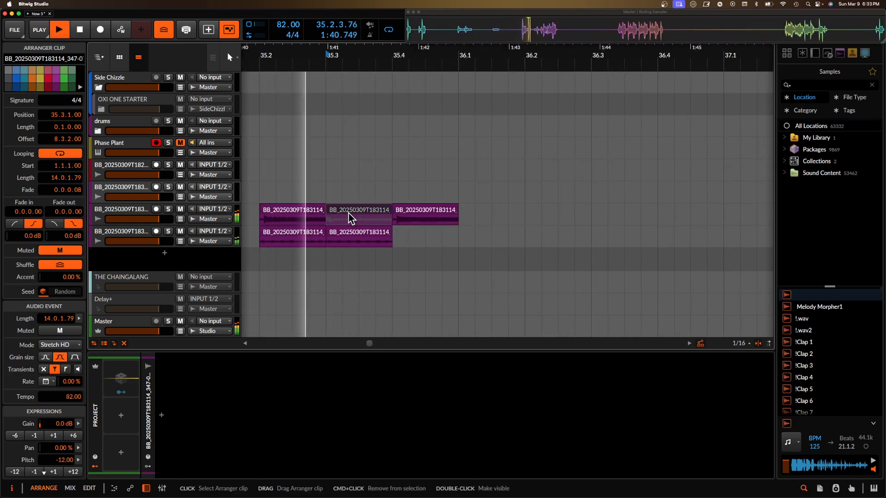
{"action": "key", "text": "space"}
Step: Raise the gain of both slices on the lower track to +8.7 dB
{"action": "scroll", "coordinate": [333, 237], "scroll_direction": "up", "scroll_amount": 2}
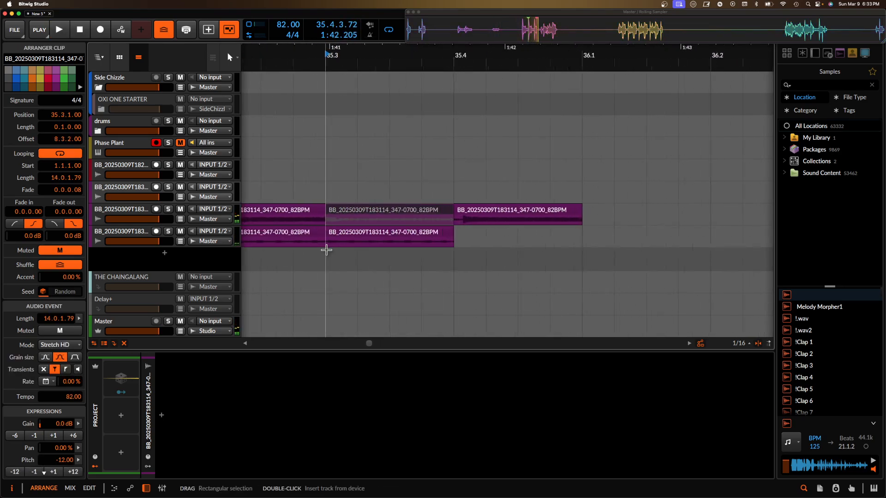
{"action": "left_click", "coordinate": [406, 238]}
{"action": "left_click", "coordinate": [451, 237], "text": "shift"}
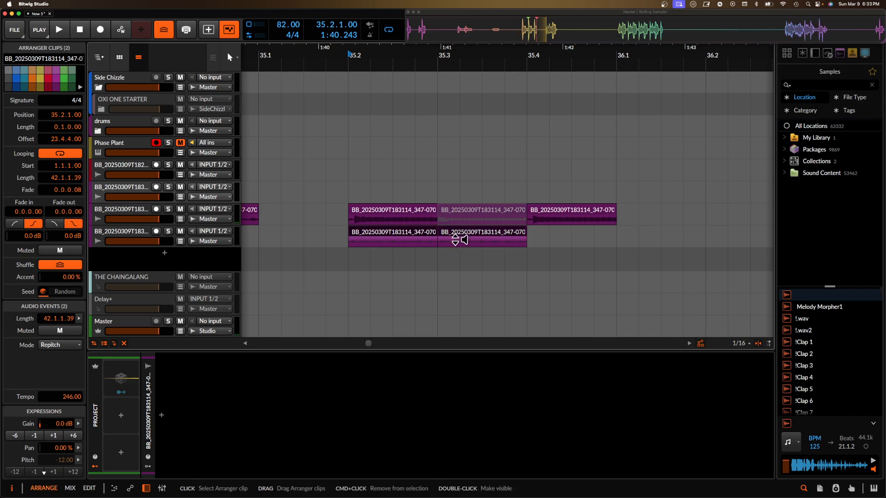
{"action": "left_click_drag", "start_coordinate": [456, 239], "coordinate": [456, 236]}
Step: Move the lower track's first slice to 36.1.1.00
{"action": "scroll", "coordinate": [456, 235], "scroll_direction": "down", "scroll_amount": 1}
{"action": "left_click", "coordinate": [407, 238]}
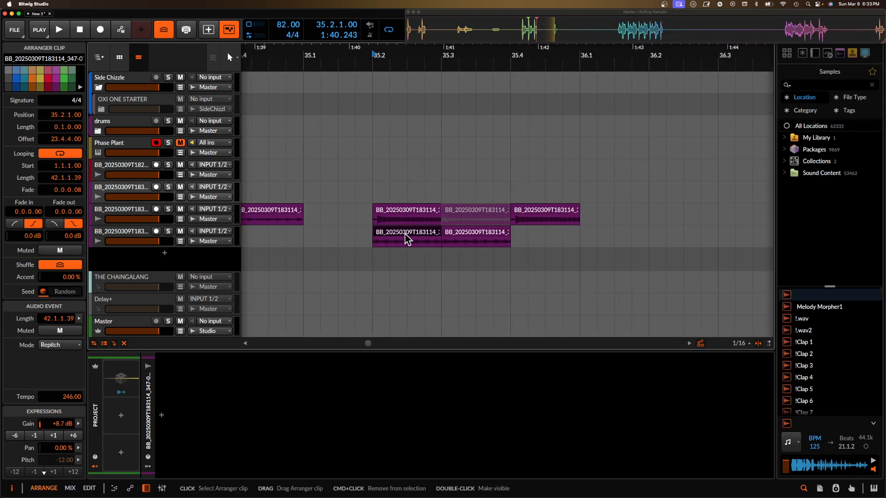
{"action": "left_click_drag", "start_coordinate": [618, 236], "coordinate": [618, 229]}
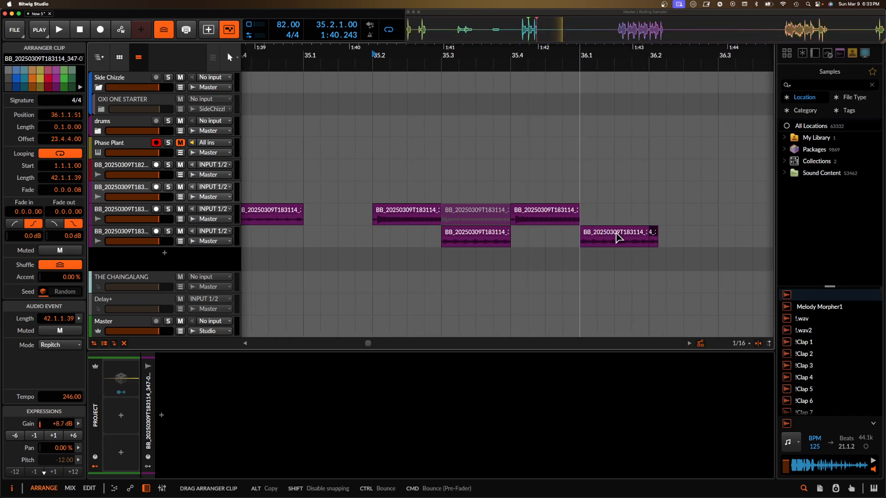
Step: Split the moved slice at 36.1.1.66 and shift its remainder to 36.1.2.11
{"action": "scroll", "coordinate": [618, 236], "scroll_direction": "up", "scroll_amount": 5}
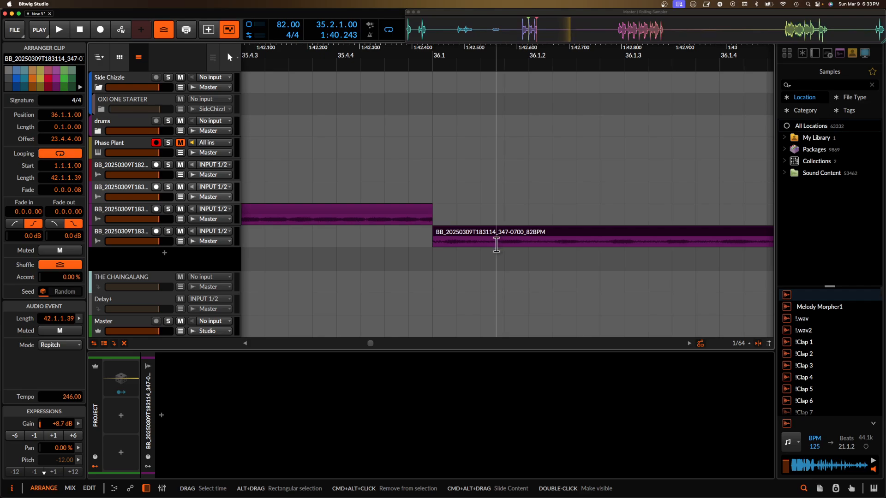
{"action": "left_click", "coordinate": [496, 245]}
{"action": "key", "text": "super+e"}
{"action": "left_click_drag", "start_coordinate": [520, 237], "coordinate": [563, 240]}
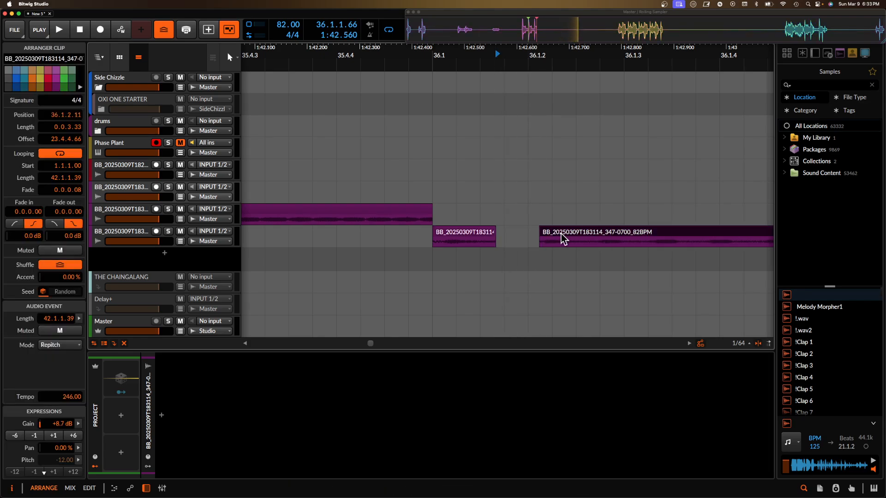
Step: Split the shifted piece at 36.1.2.75 and move its leftover to 36.1.3.13 on the track above
{"action": "left_click", "coordinate": [431, 245]}
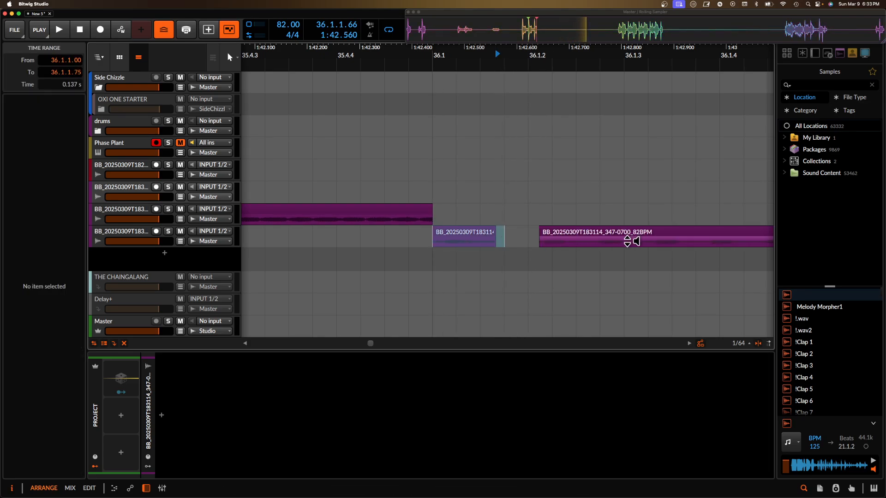
{"action": "left_click", "coordinate": [600, 244]}
{"action": "key", "text": "super+e"}
{"action": "left_click_drag", "start_coordinate": [629, 237], "coordinate": [458, 241]}
Step: Duplicate the half-beat range holding the two short hits until the pattern fills 36.1.1.00 to 36.4.1.00
{"action": "scroll", "coordinate": [439, 244], "scroll_direction": "down", "scroll_amount": 5}
{"action": "key", "text": "super+d"}
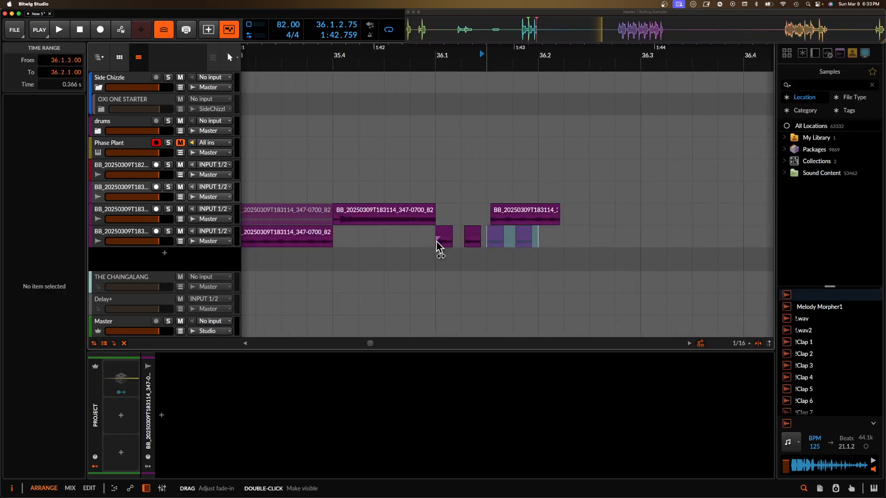
{"action": "key", "text": "super+d"}
{"action": "key", "text": "super+d"}
Step: Mute the leftover piece on the track above and play the stuttered hits from 36.1.1.00
{"action": "left_click", "coordinate": [533, 212]}
{"action": "key", "text": "alt+m"}
{"action": "scroll", "coordinate": [532, 212], "scroll_direction": "down", "scroll_amount": 3}
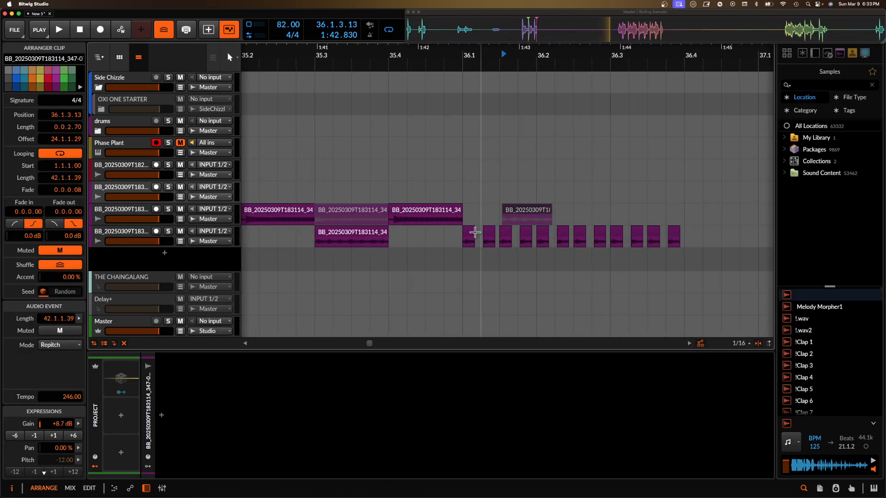
{"action": "scroll", "coordinate": [509, 225], "scroll_direction": "up", "scroll_amount": 5}
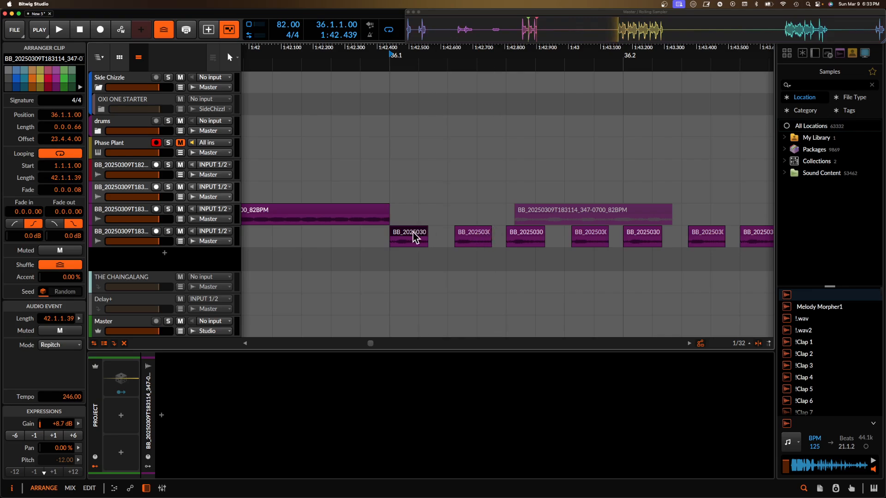
{"action": "key", "text": "space"}
{"action": "scroll", "coordinate": [375, 231], "scroll_direction": "down", "scroll_amount": 3}
{"action": "scroll", "coordinate": [493, 232], "scroll_direction": "right", "scroll_amount": 4}
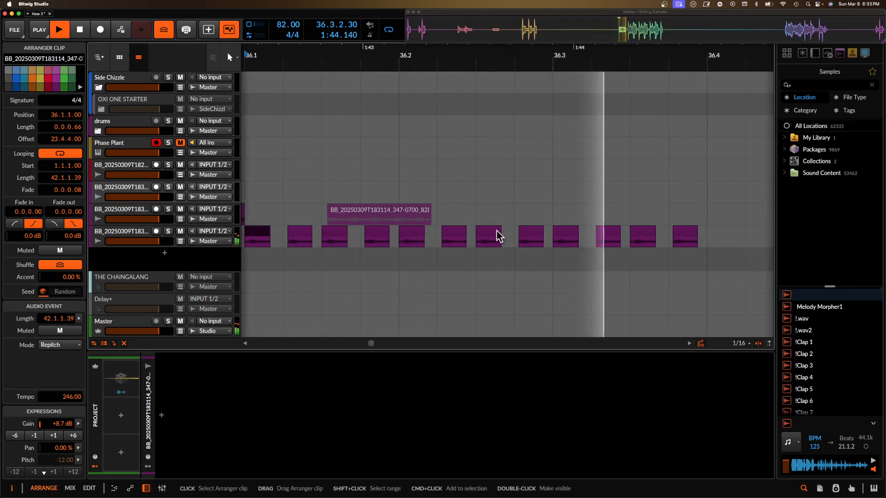
Step: Set all twelve short hits to Slice mode and raise their pitch by one octave to 0.00
{"action": "left_click", "coordinate": [684, 237], "text": "shift"}
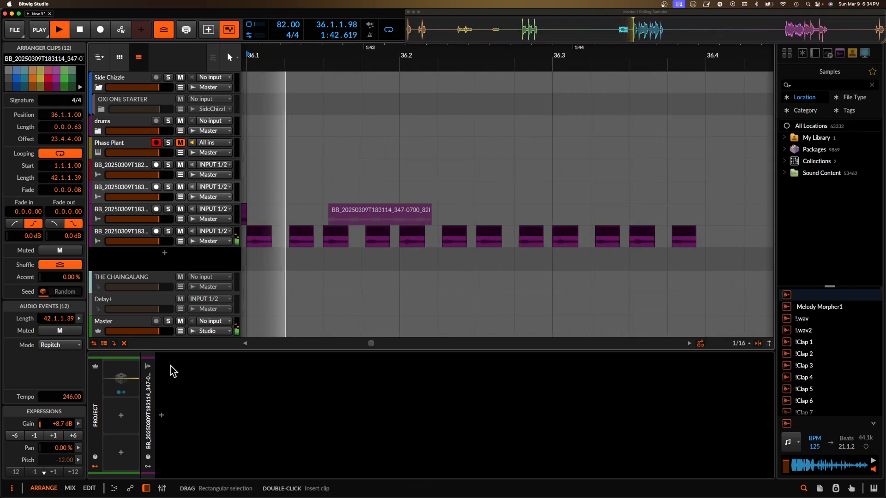
{"action": "left_click", "coordinate": [61, 346]}
{"action": "left_click", "coordinate": [64, 222]}
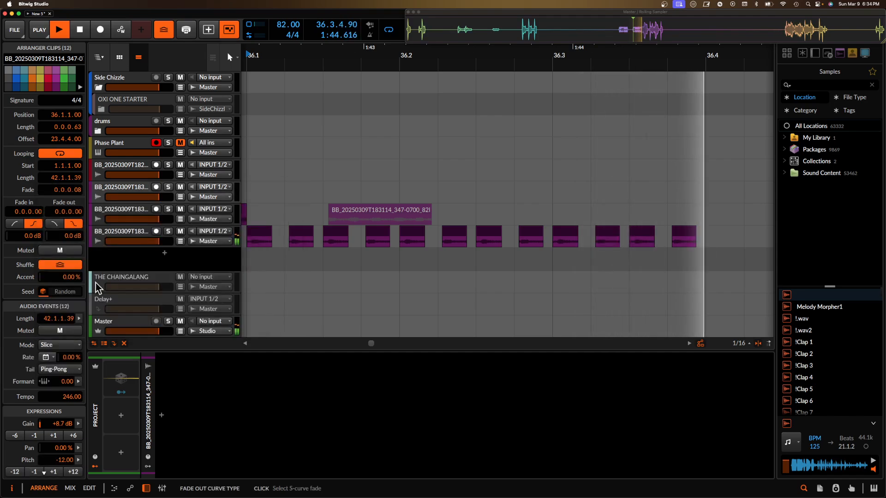
{"action": "left_click", "coordinate": [73, 471]}
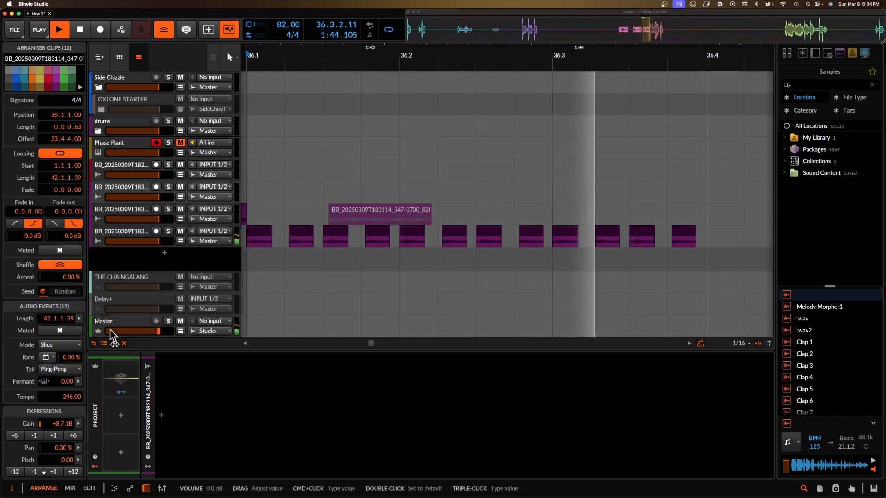
Step: Set the fade-out of the twelve hits to 0.0.0.57 and replay them
{"action": "key", "text": "space"}
{"action": "key", "text": "space"}
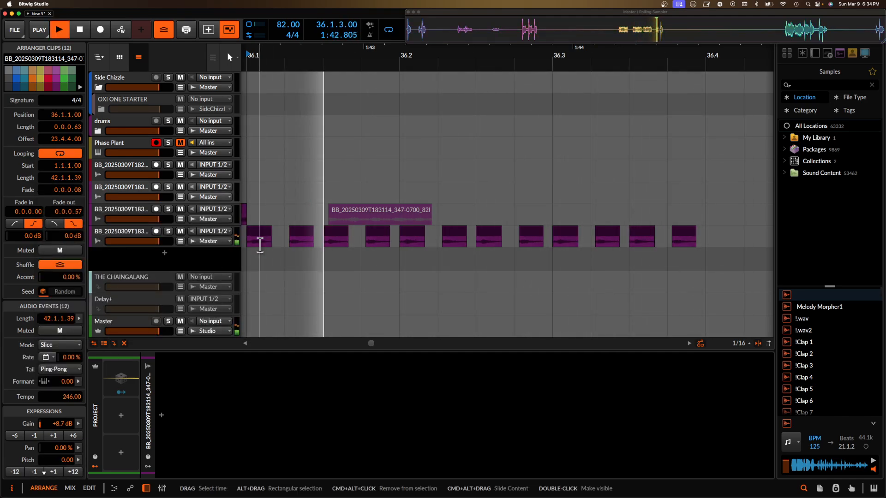
{"action": "key", "text": "space"}
Step: Turn on Formant Follows Pitch for the twelve hits and set their formant to 20.00 while they play
{"action": "left_click", "coordinate": [45, 381]}
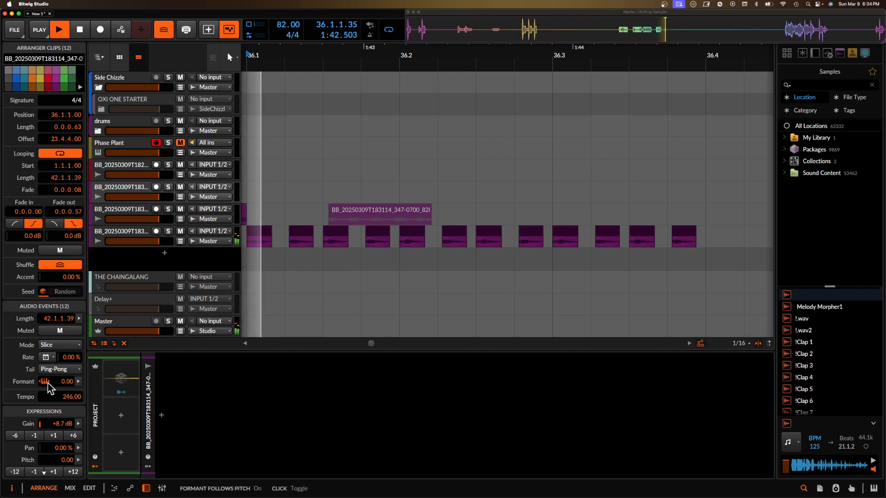
{"action": "left_click_drag", "start_coordinate": [66, 382], "coordinate": [66, 335]}
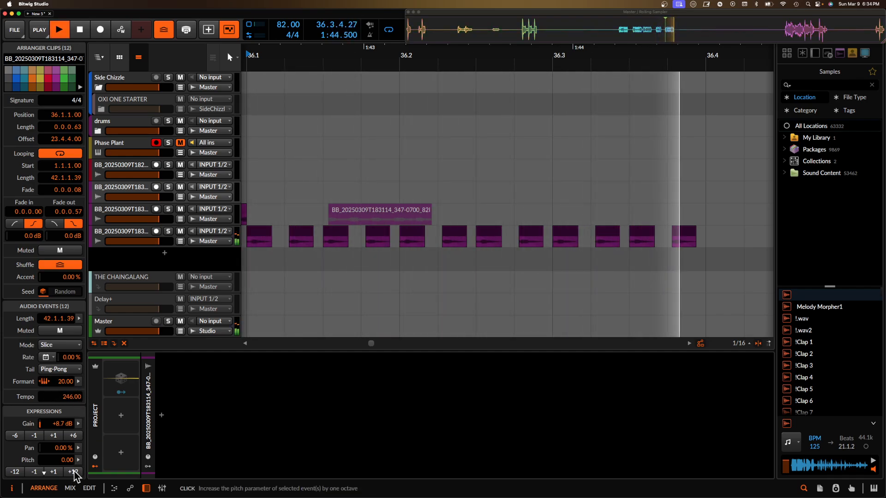
{"action": "scroll", "coordinate": [392, 218], "scroll_direction": "down", "scroll_amount": 5}
{"action": "scroll", "coordinate": [390, 218], "scroll_direction": "left", "scroll_amount": 7}
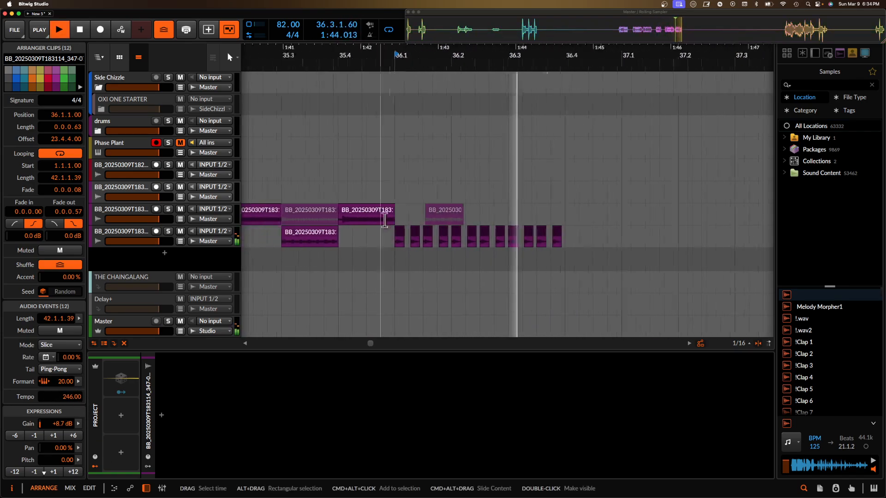
{"action": "key", "text": "space"}
Step: Audition the upper track's slice at 35.4.1.00 several times from its start
{"action": "scroll", "coordinate": [396, 218], "scroll_direction": "right", "scroll_amount": 1}
{"action": "left_click_drag", "start_coordinate": [438, 222], "coordinate": [160, 221]}
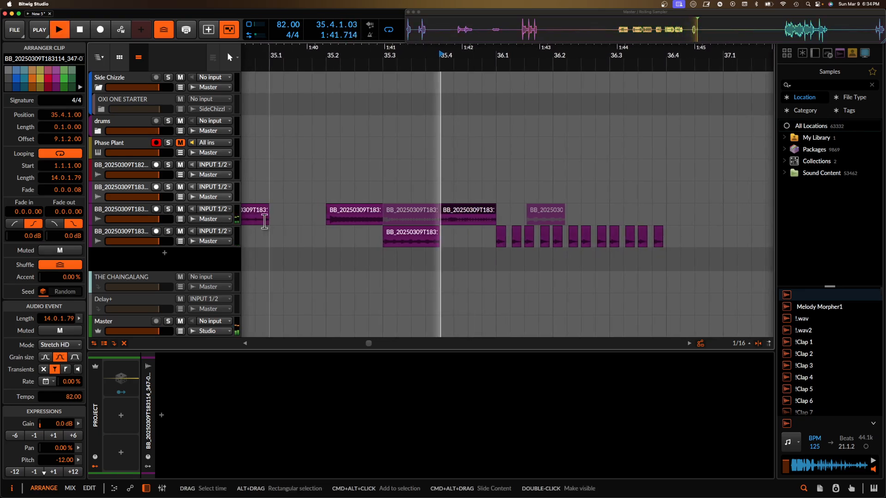
{"action": "key", "text": "space"}
{"action": "key", "text": "space"}
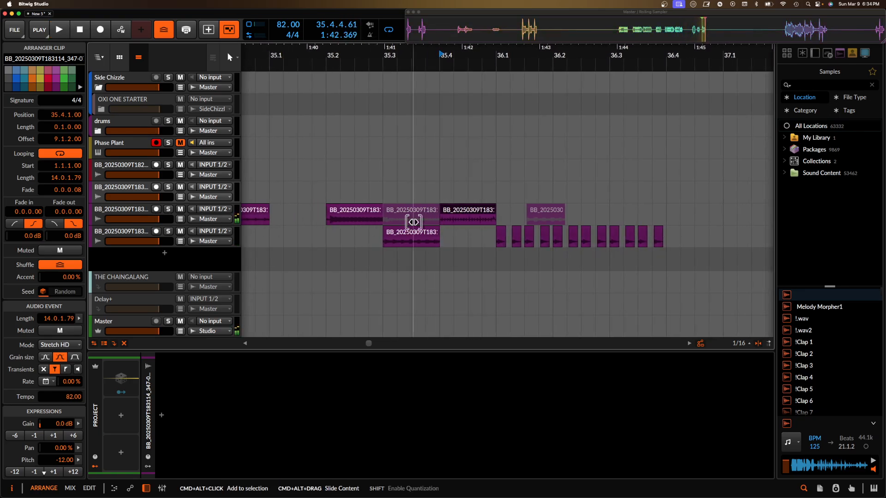
{"action": "key", "text": "space"}
{"action": "key", "text": "space"}
{"action": "key", "text": "space"}
{"action": "key", "text": "space"}
{"action": "scroll", "coordinate": [467, 217], "scroll_direction": "up", "scroll_amount": 5}
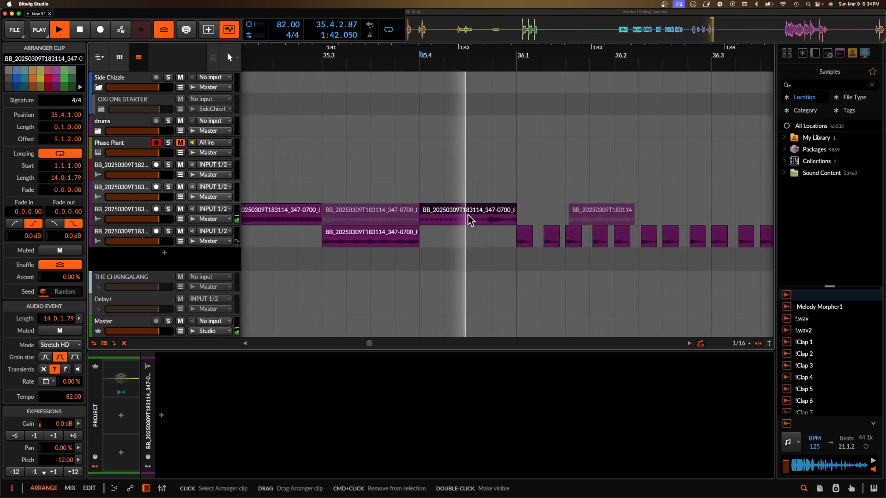
{"action": "key", "text": "space"}
Step: Move the 35.4.1.00 slice over the muted leftover at 36.1.2.25 and extend its start back to 36.1.1.00
{"action": "left_click_drag", "start_coordinate": [467, 216], "coordinate": [591, 218]}
{"action": "scroll", "coordinate": [568, 214], "scroll_direction": "up", "scroll_amount": 3}
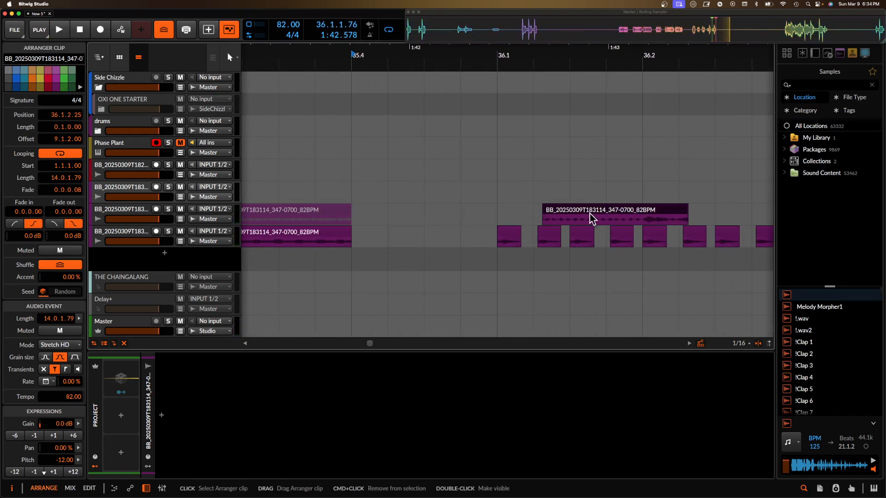
{"action": "scroll", "coordinate": [513, 215], "scroll_direction": "down", "scroll_amount": 3}
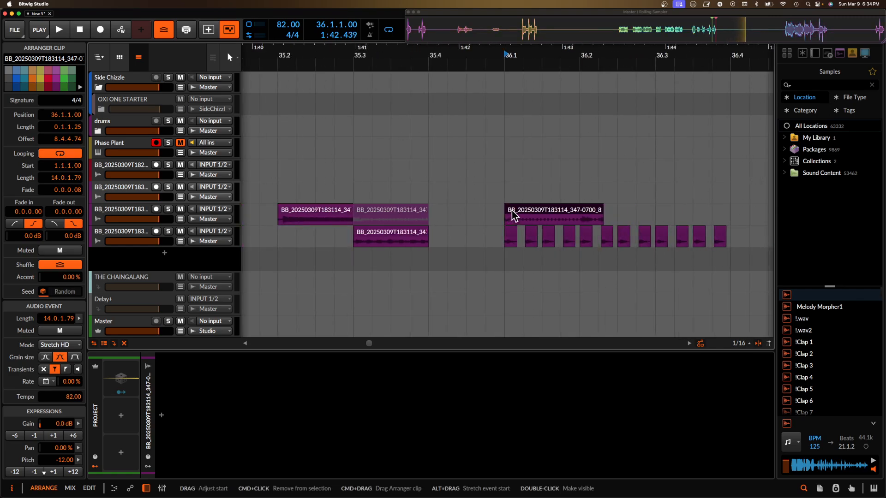
Step: Duplicate the upper slice at 36.1.1.00 to 36.3.1.00 and extend the repeated hits below it up to 37.2.1.00
{"action": "key", "text": "space"}
{"action": "left_click_drag", "start_coordinate": [513, 215], "coordinate": [611, 215]}
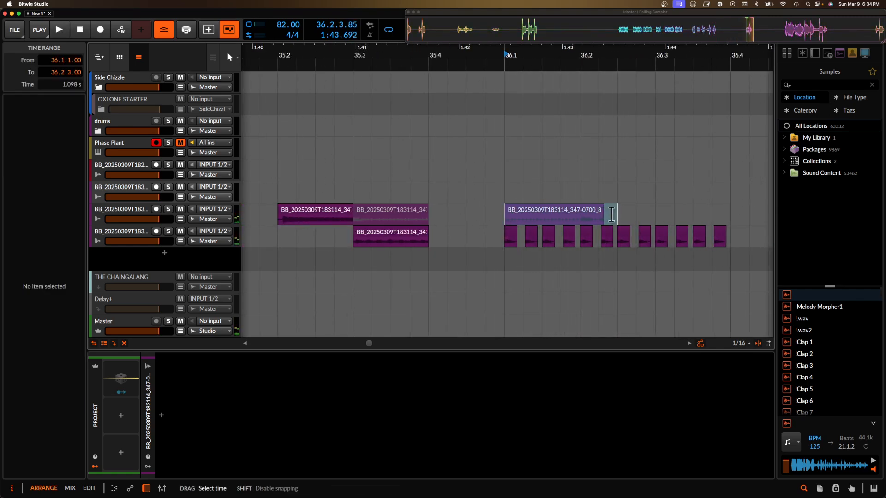
{"action": "key", "text": "super+d"}
{"action": "scroll", "coordinate": [653, 217], "scroll_direction": "down", "scroll_amount": 1}
{"action": "left_click", "coordinate": [425, 243]}
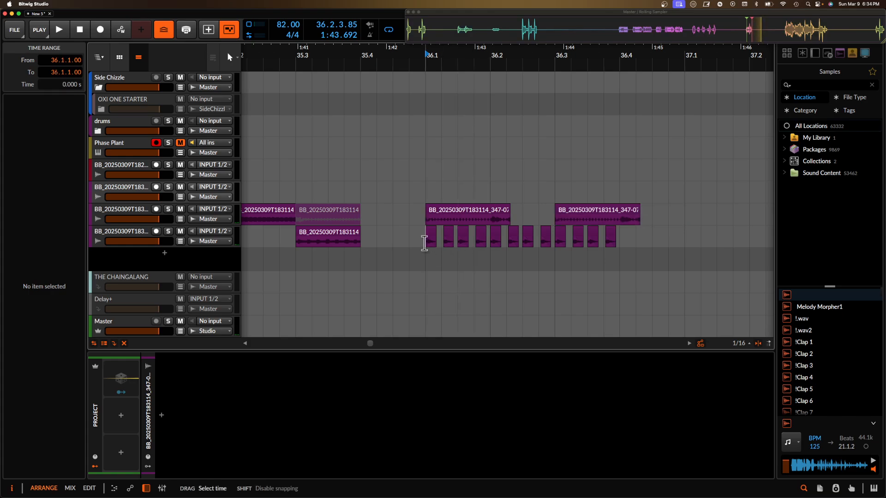
{"action": "key", "text": "super+d"}
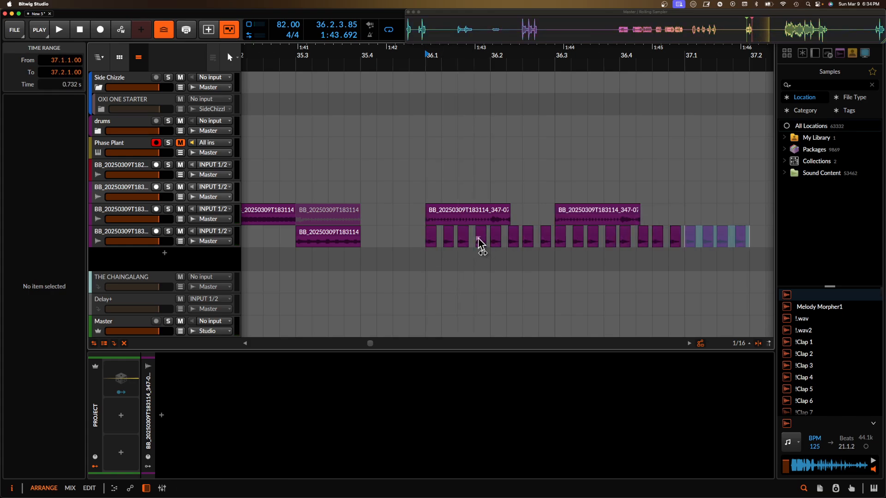
Step: Loop playback from 36.1.1.00 to 37.1.1.00 and raise the gain of both upper slices to +6.5 dB
{"action": "left_click_drag", "start_coordinate": [423, 219], "coordinate": [646, 235]}
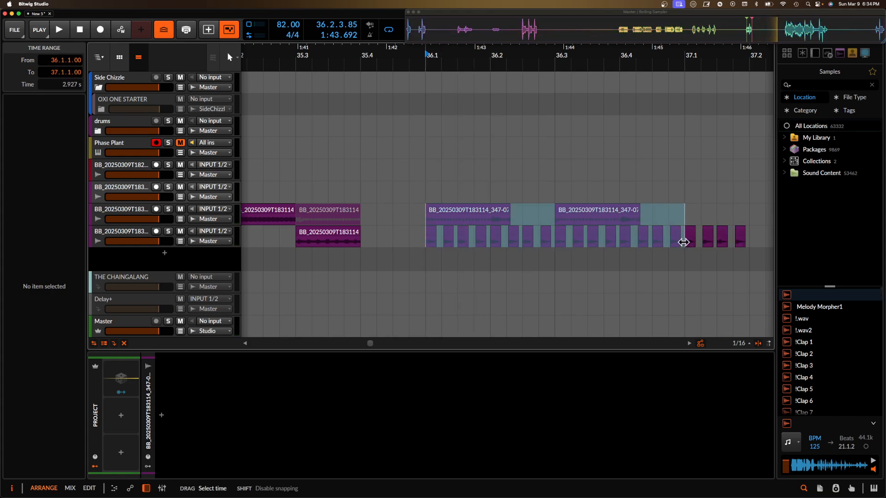
{"action": "key", "text": "space"}
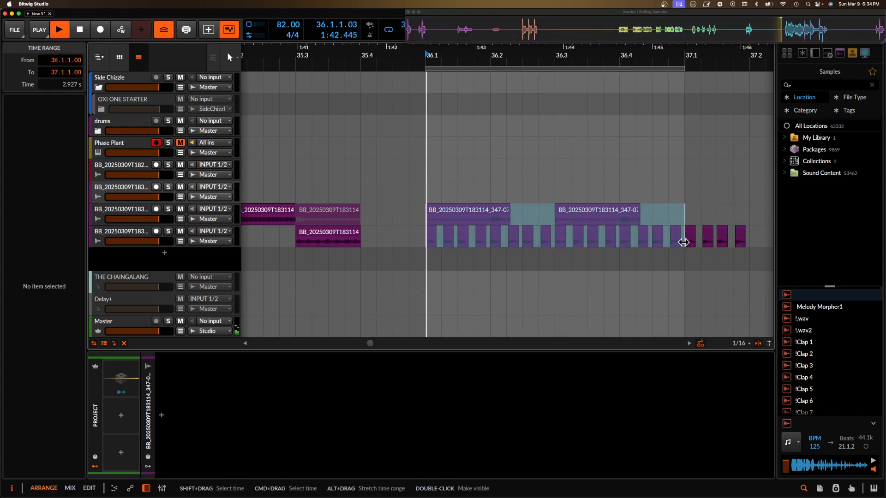
{"action": "left_click", "coordinate": [464, 217]}
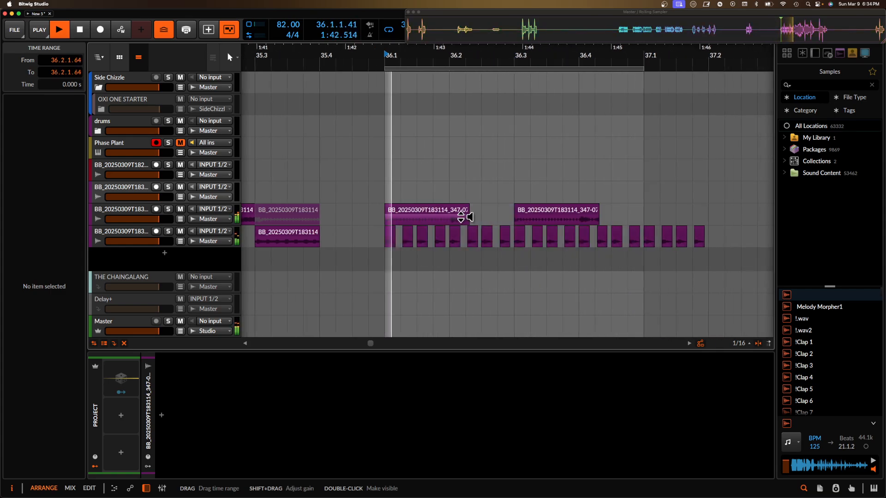
{"action": "left_click", "coordinate": [564, 218], "text": "shift"}
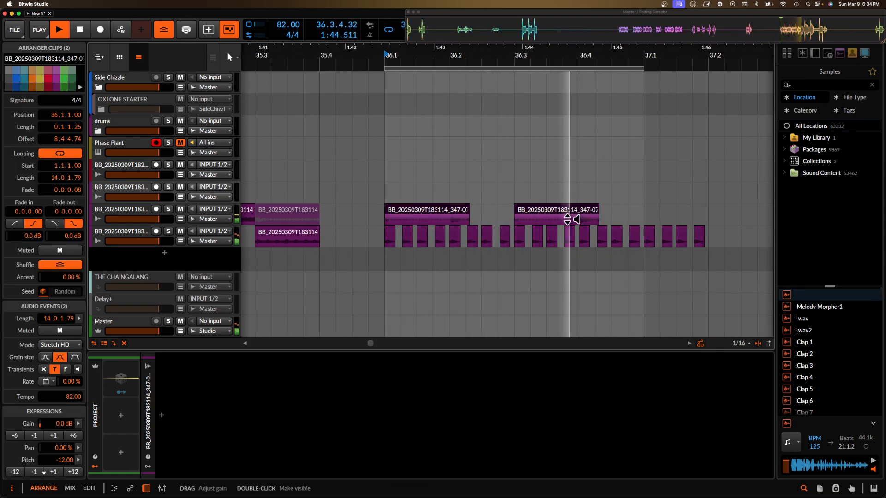
{"action": "left_click_drag", "start_coordinate": [568, 217], "coordinate": [567, 215]}
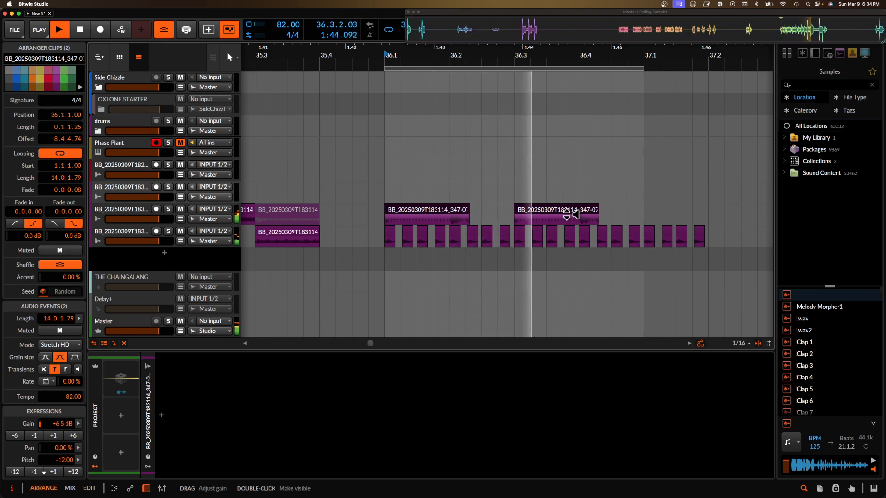
Step: Solo the track holding the two longer slices, insert Pro-Q 4 on it and play the loop
{"action": "left_click", "coordinate": [167, 209]}
{"action": "left_click", "coordinate": [135, 218]}
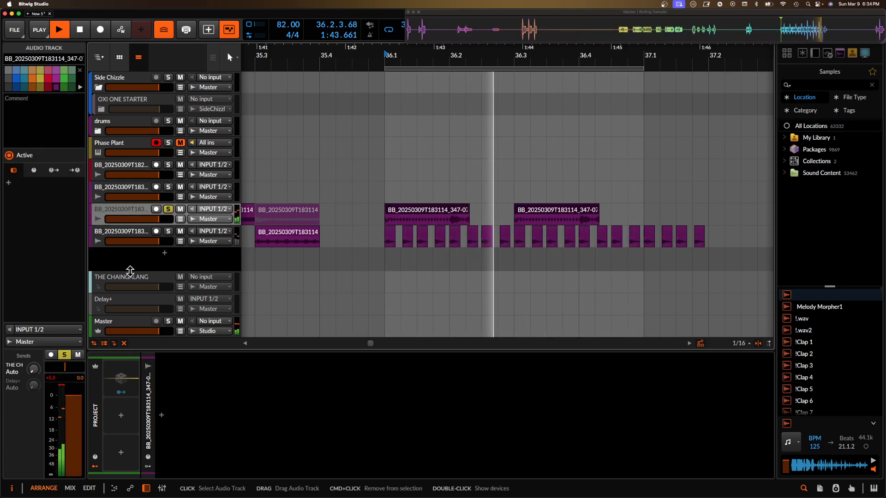
{"action": "left_click", "coordinate": [163, 416]}
{"action": "type", "text": "pro"}
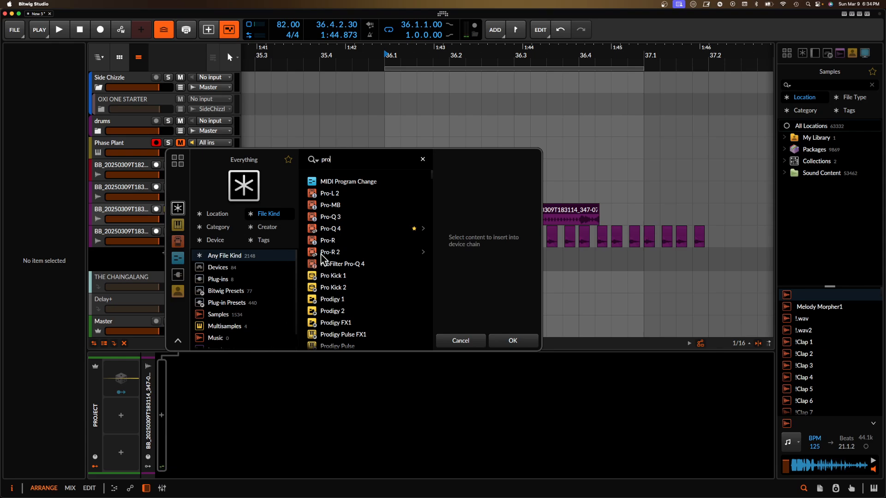
{"action": "left_click", "coordinate": [326, 228]}
{"action": "left_click", "coordinate": [512, 341]}
{"action": "key", "text": "space"}
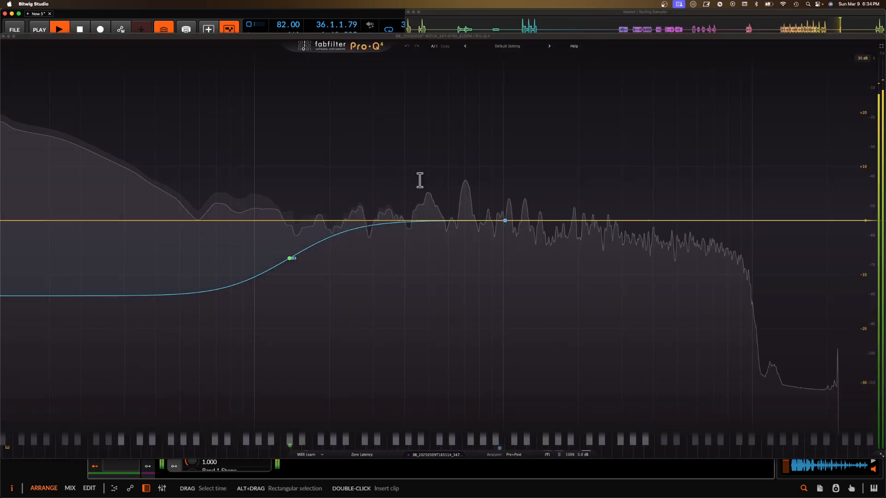
Step: Shape Pro-Q 4's bell band into a narrow boost with Q 10.14 and sweep it to about 477 Hz while listening
{"action": "key", "text": "space"}
{"action": "left_click", "coordinate": [505, 221]}
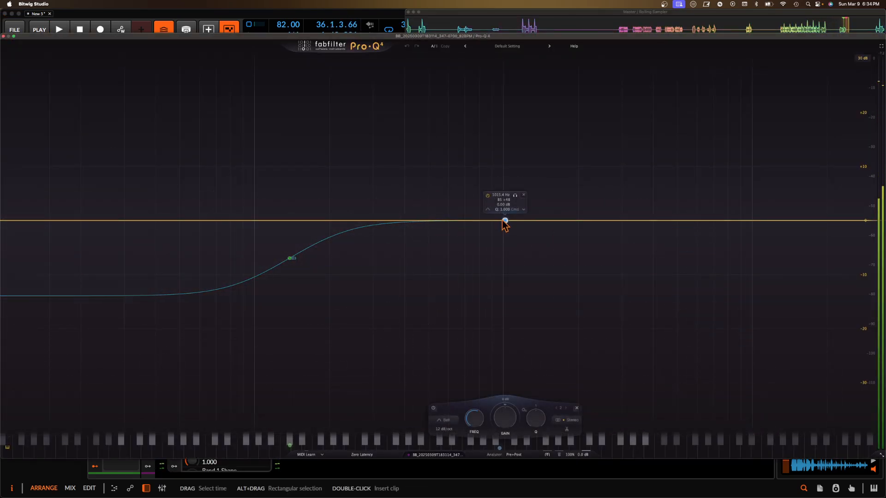
{"action": "left_click_drag", "start_coordinate": [505, 221], "coordinate": [362, 107]}
{"action": "scroll", "coordinate": [362, 106], "scroll_direction": "up", "scroll_amount": 5}
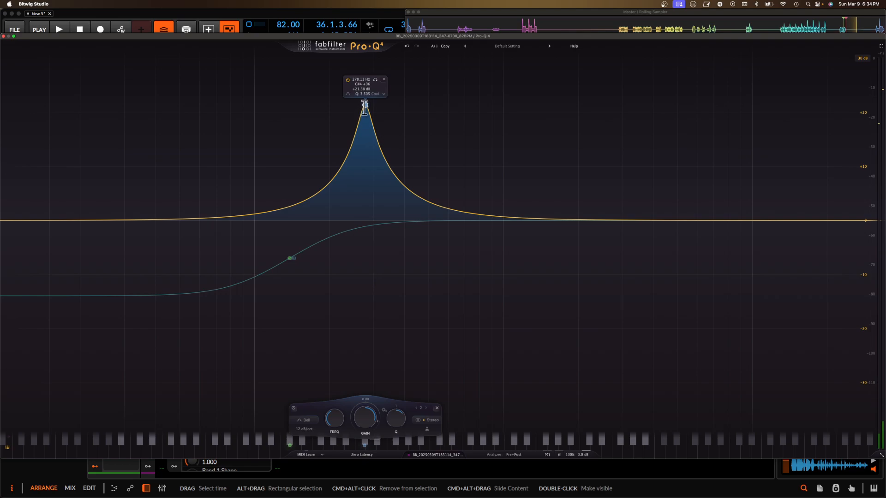
{"action": "key", "text": "space"}
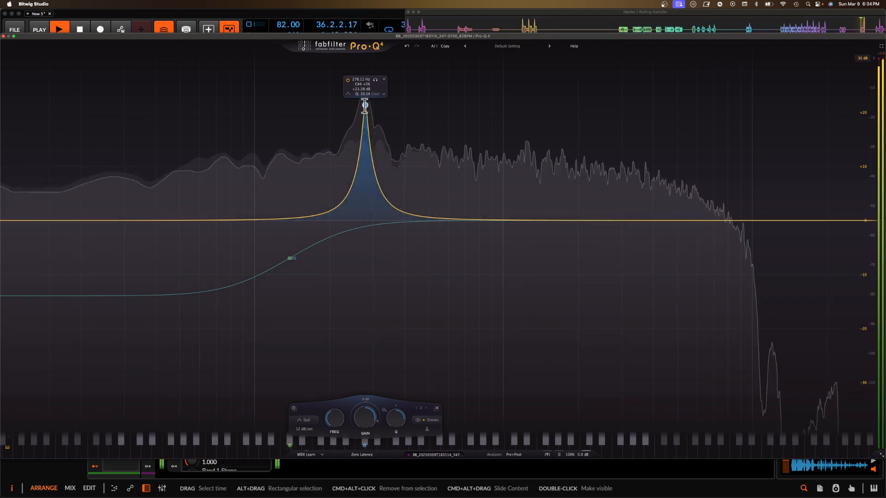
{"action": "left_click_drag", "start_coordinate": [364, 106], "coordinate": [364, 74]}
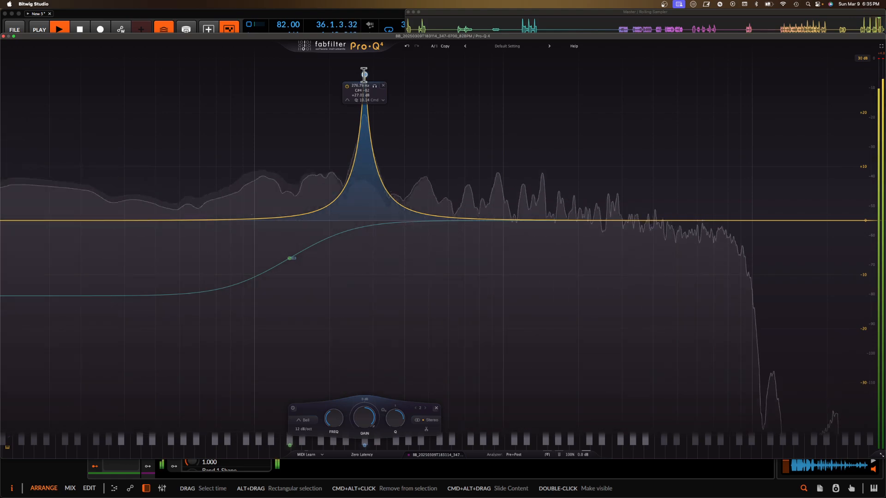
{"action": "left_click_drag", "start_coordinate": [364, 74], "coordinate": [423, 132]}
{"action": "key", "text": "space"}
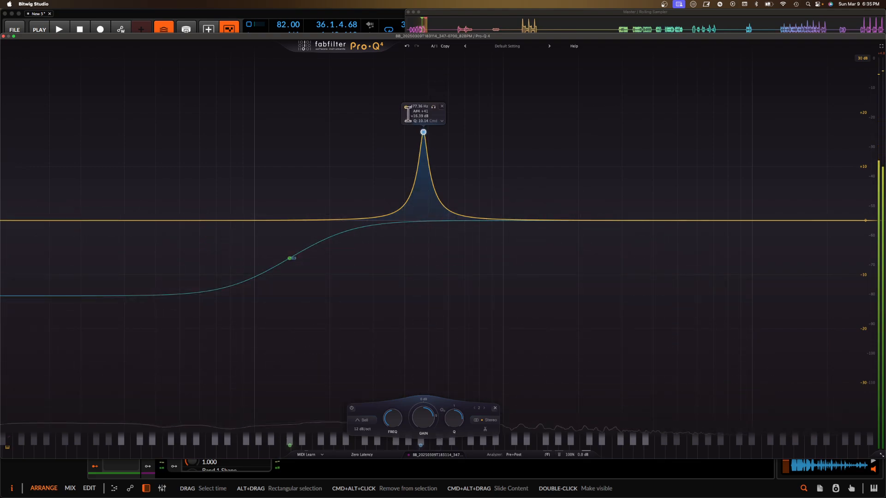
Step: Add a low cut below the bell, then make the bell dynamic at 485.39 Hz with +0.06 dB gain and +20.04 dB range
{"action": "left_click_drag", "start_coordinate": [16, 221], "coordinate": [376, 217]}
{"action": "left_click_drag", "start_coordinate": [423, 133], "coordinate": [424, 177]}
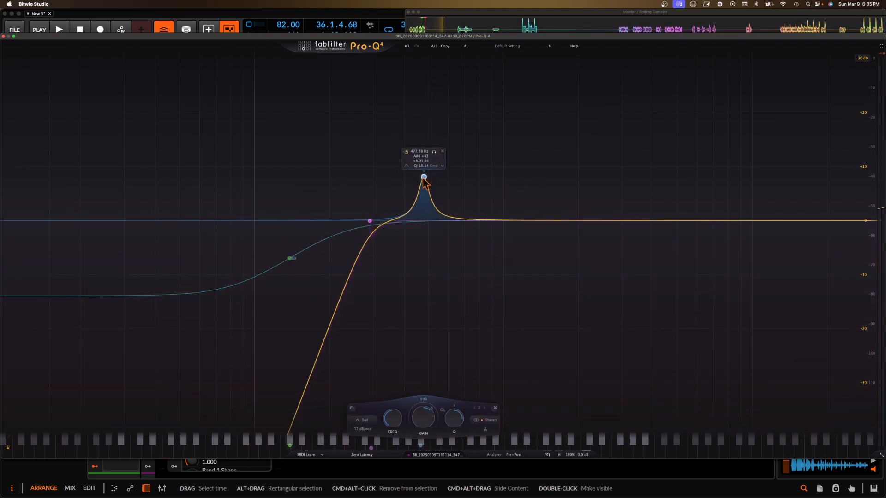
{"action": "left_click", "coordinate": [445, 209]}
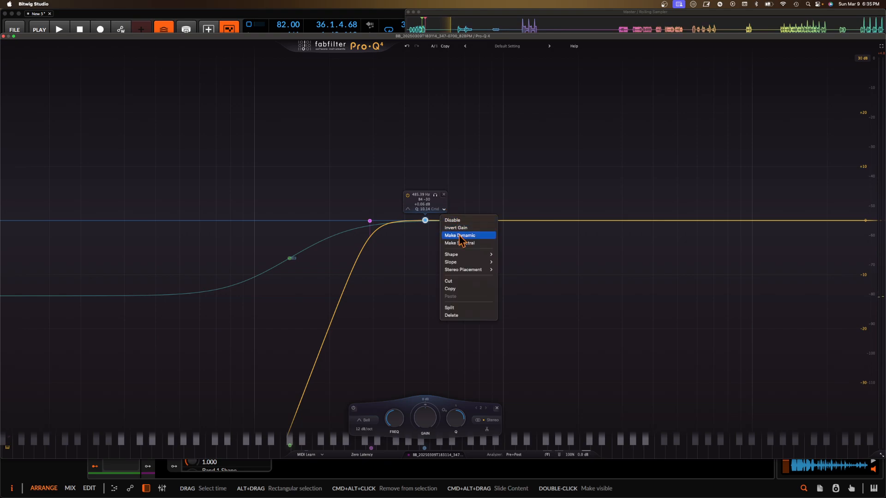
{"action": "left_click", "coordinate": [444, 236]}
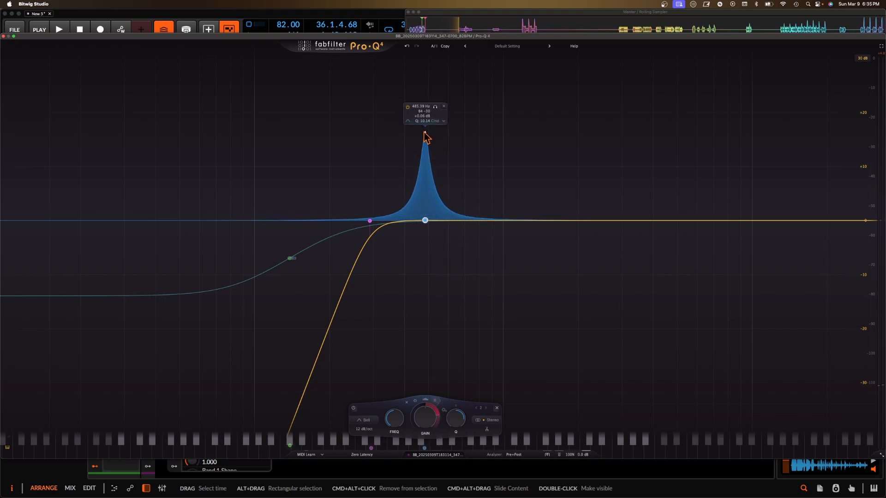
{"action": "left_click_drag", "start_coordinate": [424, 119], "coordinate": [424, 111]}
{"action": "key", "text": "space"}
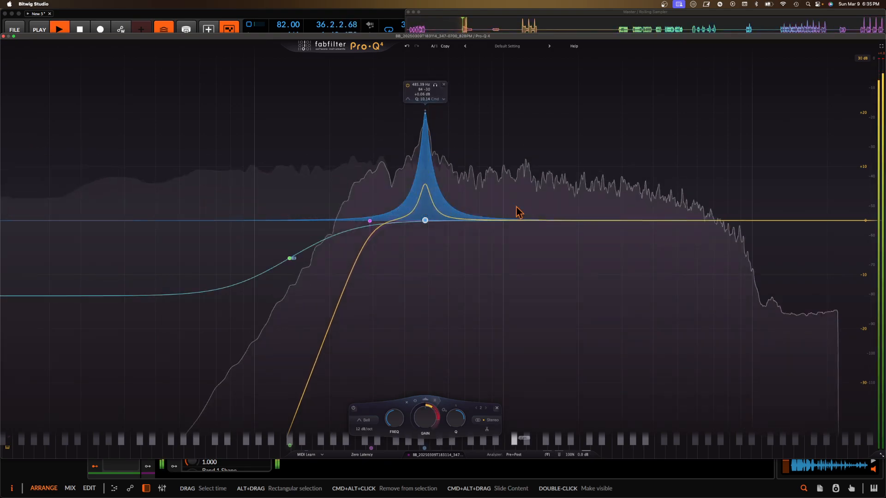
{"action": "left_click", "coordinate": [3, 36]}
Step: Stop playback and split the first of the two longer slices at 36.2.1.00
{"action": "scroll", "coordinate": [392, 227], "scroll_direction": "down", "scroll_amount": 2}
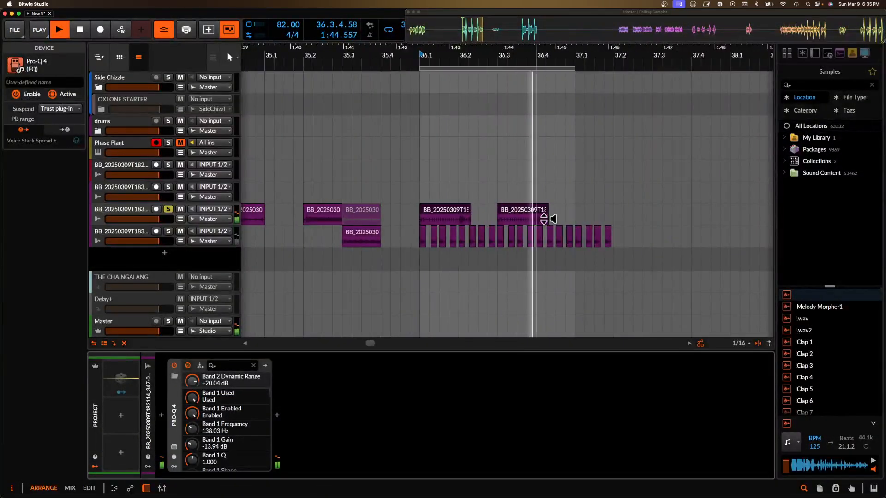
{"action": "scroll", "coordinate": [547, 220], "scroll_direction": "up", "scroll_amount": 5}
{"action": "key", "text": "space"}
{"action": "left_click", "coordinate": [326, 221]}
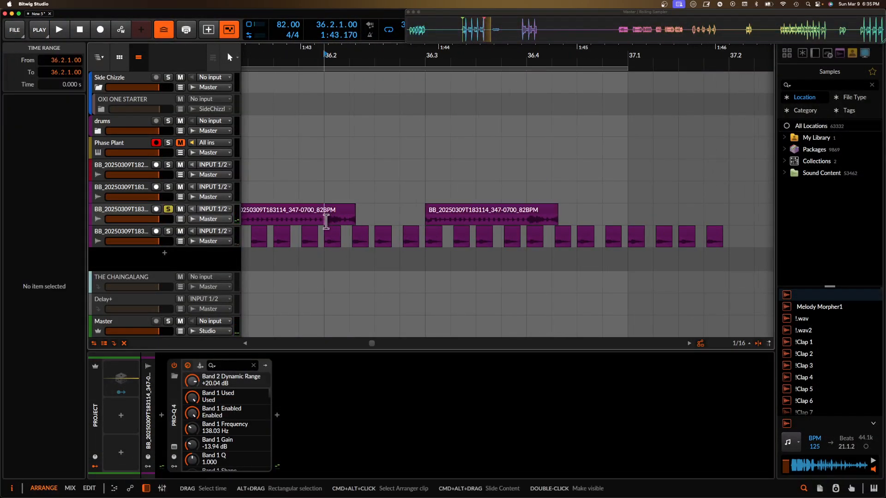
{"action": "scroll", "coordinate": [327, 221], "scroll_direction": "up", "scroll_amount": 3}
{"action": "key", "text": "super+e"}
Step: Try sliding the content of the new piece at 36.2.1.00 earlier, replaying it after each attempt
{"action": "left_click_drag", "start_coordinate": [340, 222], "coordinate": [243, 222]}
{"action": "key", "text": "space"}
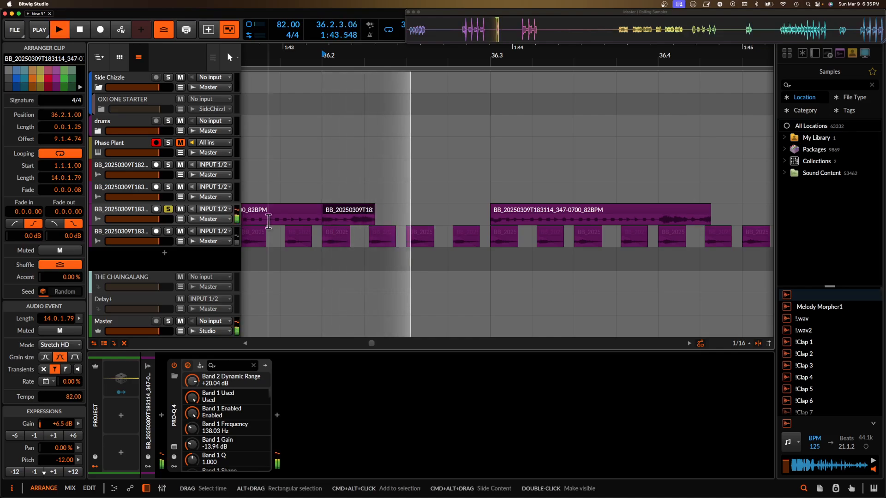
{"action": "key", "text": "space"}
{"action": "left_click_drag", "start_coordinate": [339, 222], "coordinate": [262, 221]}
{"action": "key", "text": "space"}
{"action": "key", "text": "space"}
{"action": "scroll", "coordinate": [342, 223], "scroll_direction": "left", "scroll_amount": 2}
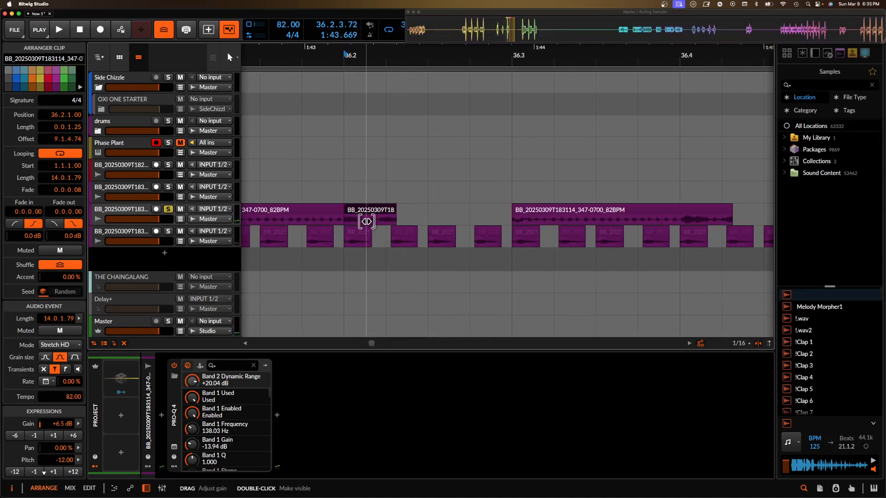
Step: Look over the long source clips between bars 19 and 34 and the chopped slices up to bar 37
{"action": "scroll", "coordinate": [369, 217], "scroll_direction": "left", "scroll_amount": 10}
{"action": "scroll", "coordinate": [413, 196], "scroll_direction": "down", "scroll_amount": 10}
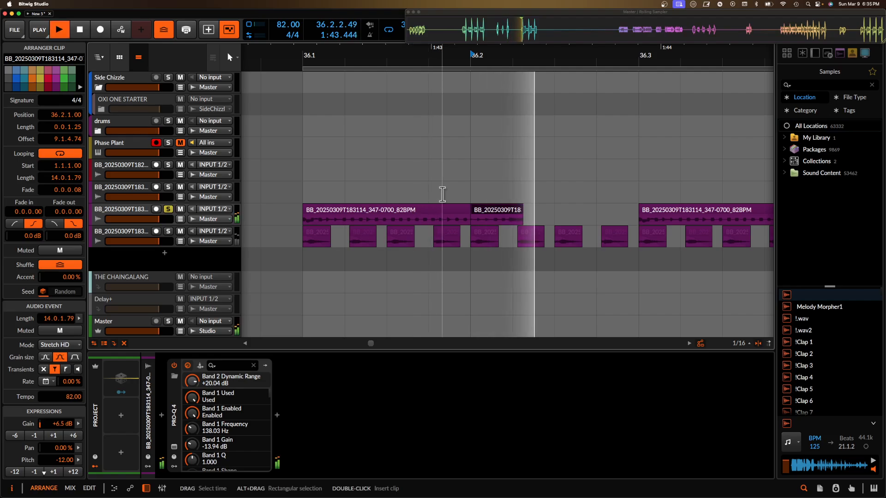
{"action": "scroll", "coordinate": [286, 138], "scroll_direction": "down", "scroll_amount": 3}
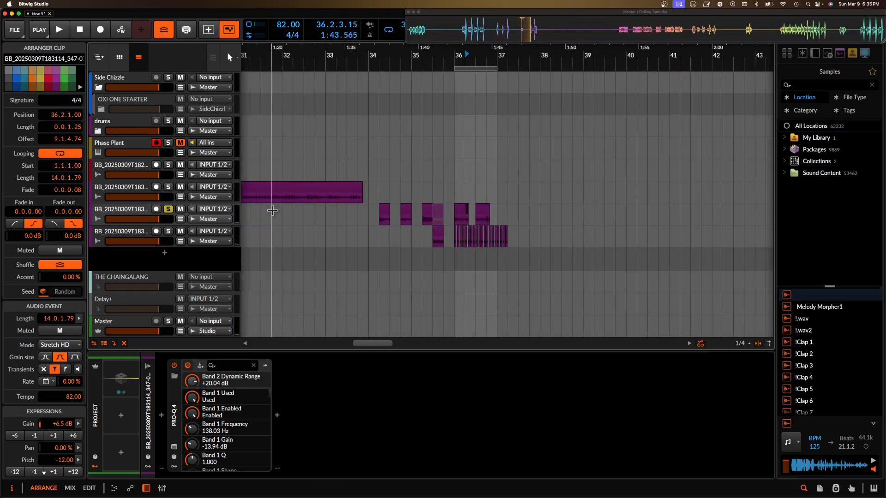
{"action": "scroll", "coordinate": [277, 207], "scroll_direction": "left", "scroll_amount": 1}
{"action": "scroll", "coordinate": [365, 207], "scroll_direction": "down", "scroll_amount": 5}
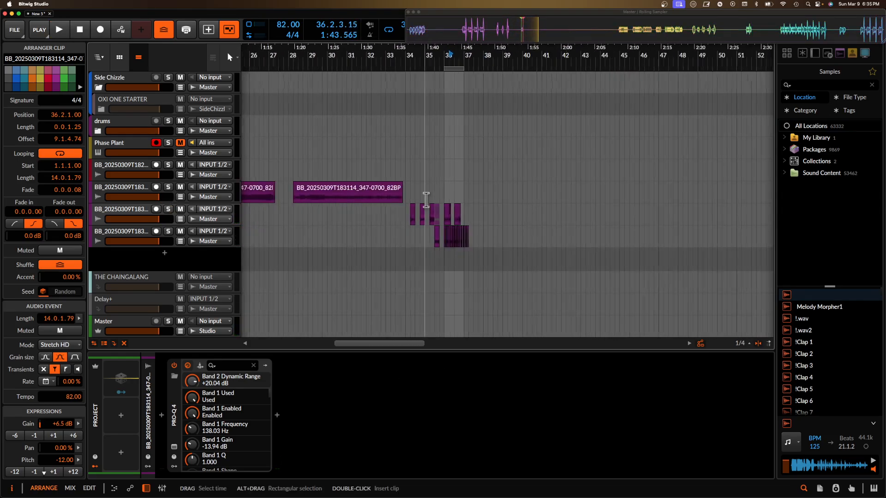
{"action": "scroll", "coordinate": [392, 203], "scroll_direction": "left", "scroll_amount": 3}
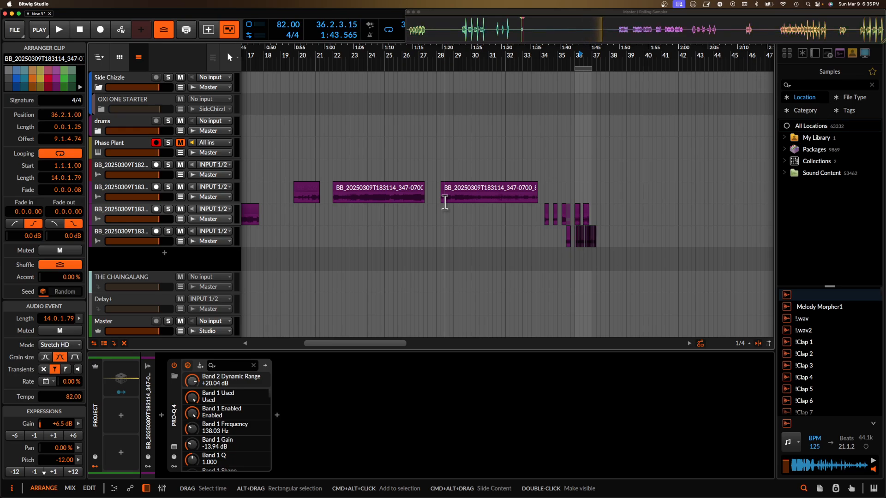
{"action": "scroll", "coordinate": [412, 206], "scroll_direction": "up", "scroll_amount": 5}
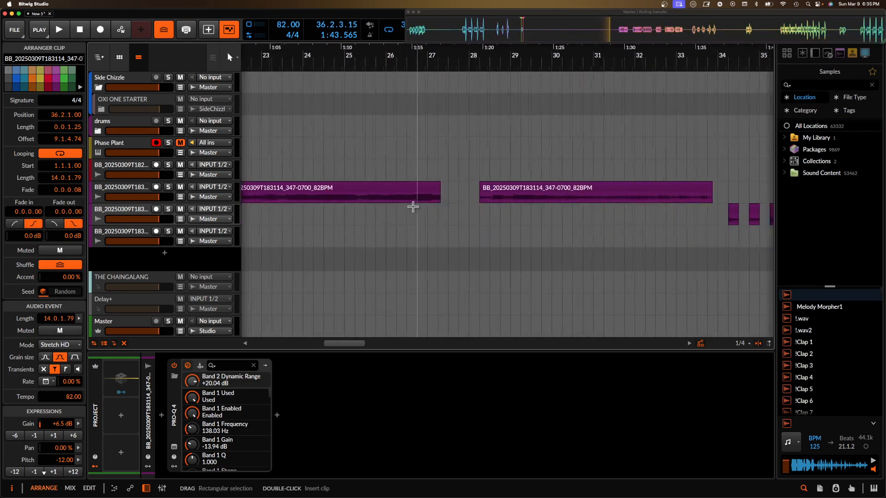
{"action": "scroll", "coordinate": [412, 206], "scroll_direction": "down", "scroll_amount": 8}
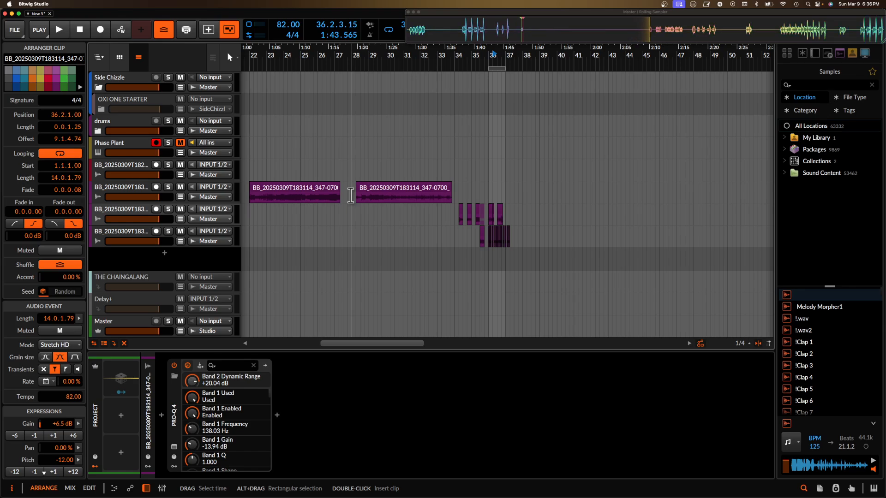
{"action": "scroll", "coordinate": [351, 195], "scroll_direction": "up", "scroll_amount": 5}
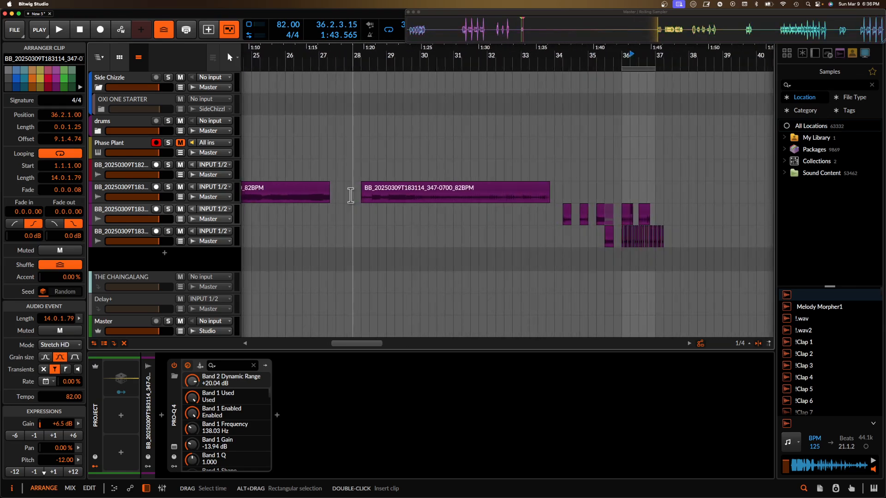
{"action": "scroll", "coordinate": [392, 197], "scroll_direction": "down", "scroll_amount": 3}
{"action": "scroll", "coordinate": [391, 199], "scroll_direction": "left", "scroll_amount": 4}
{"action": "scroll", "coordinate": [420, 192], "scroll_direction": "down", "scroll_amount": 3}
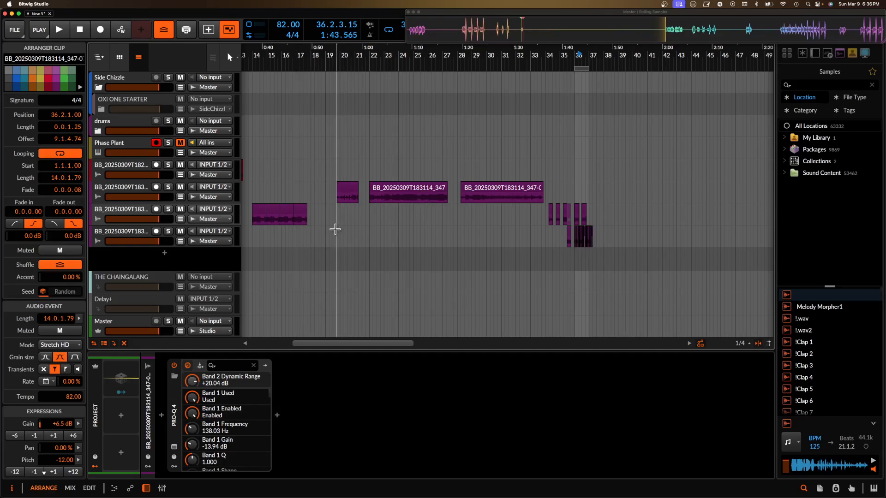
{"action": "scroll", "coordinate": [345, 224], "scroll_direction": "up", "scroll_amount": 4}
{"action": "scroll", "coordinate": [437, 200], "scroll_direction": "up", "scroll_amount": 6}
{"action": "scroll", "coordinate": [438, 200], "scroll_direction": "up", "scroll_amount": 4}
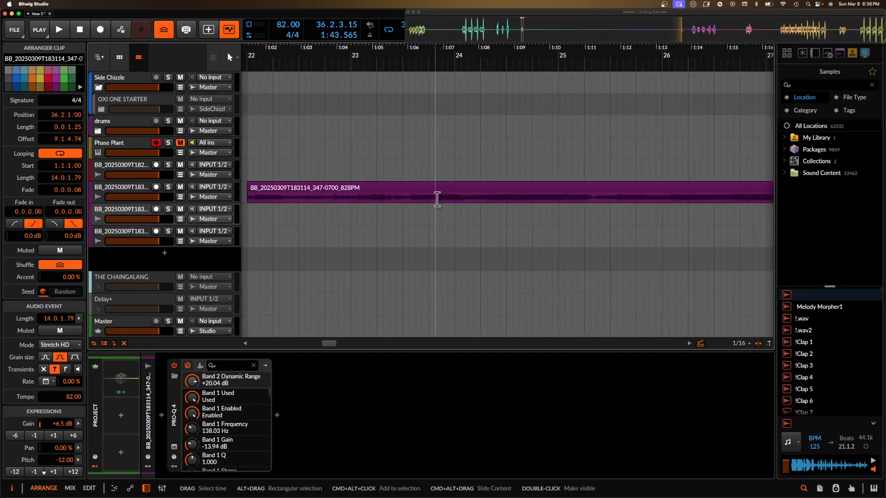
{"action": "scroll", "coordinate": [437, 199], "scroll_direction": "right", "scroll_amount": 5}
{"action": "scroll", "coordinate": [499, 187], "scroll_direction": "up", "scroll_amount": 3}
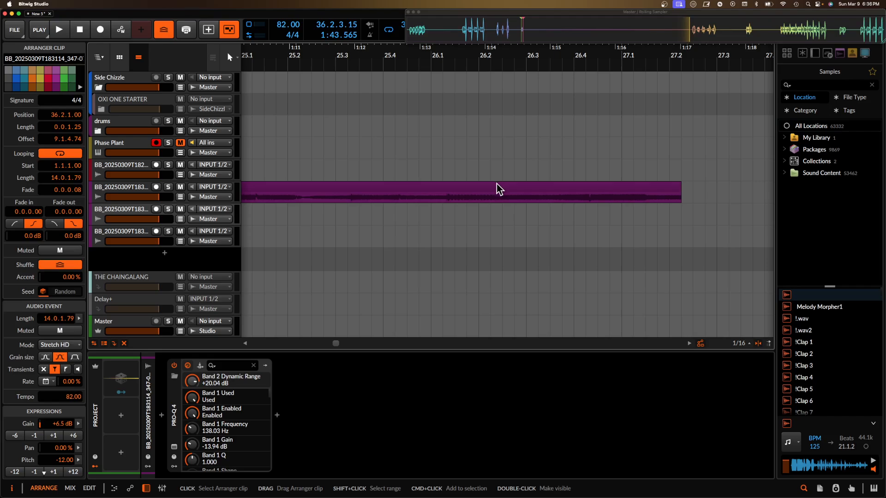
{"action": "scroll", "coordinate": [496, 187], "scroll_direction": "down", "scroll_amount": 3}
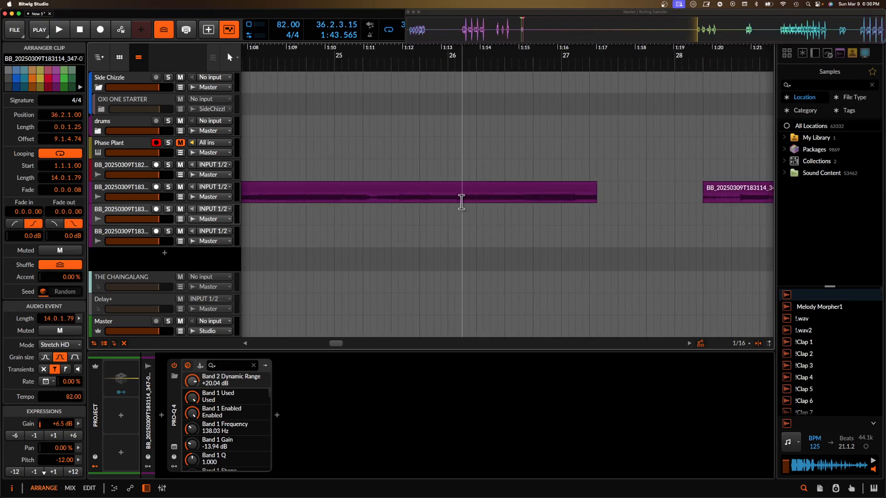
Step: Look over the whole arrangement, the Phase Plant clip at bar 1, and the device chain on THE CHAINGALANG track
{"action": "scroll", "coordinate": [451, 198], "scroll_direction": "down", "scroll_amount": 6}
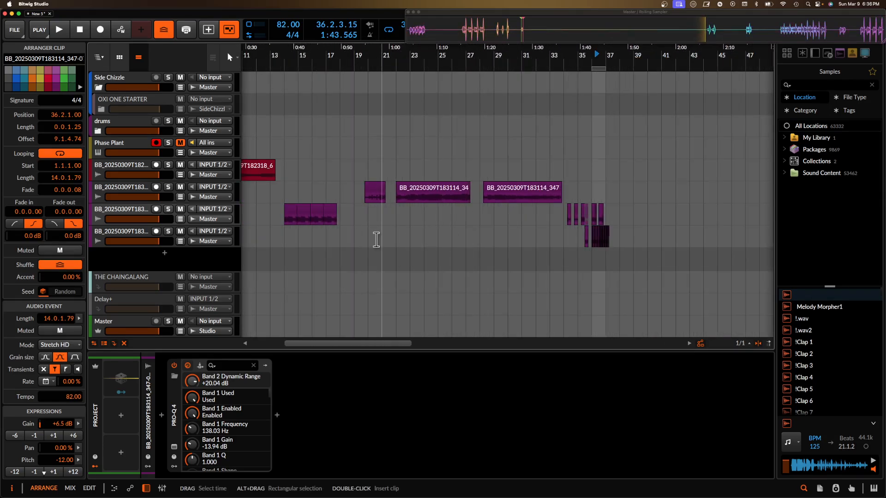
{"action": "scroll", "coordinate": [377, 240], "scroll_direction": "down", "scroll_amount": 2}
{"action": "scroll", "coordinate": [348, 239], "scroll_direction": "up", "scroll_amount": 2}
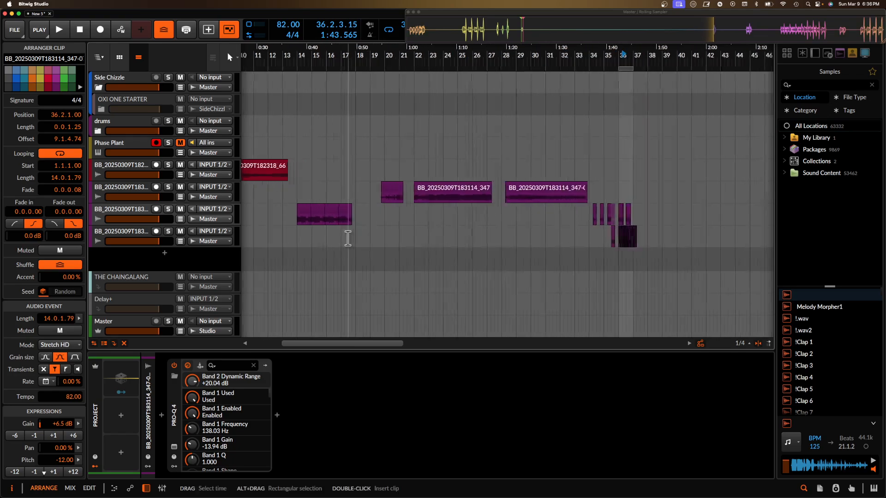
{"action": "scroll", "coordinate": [348, 239], "scroll_direction": "down", "scroll_amount": 3}
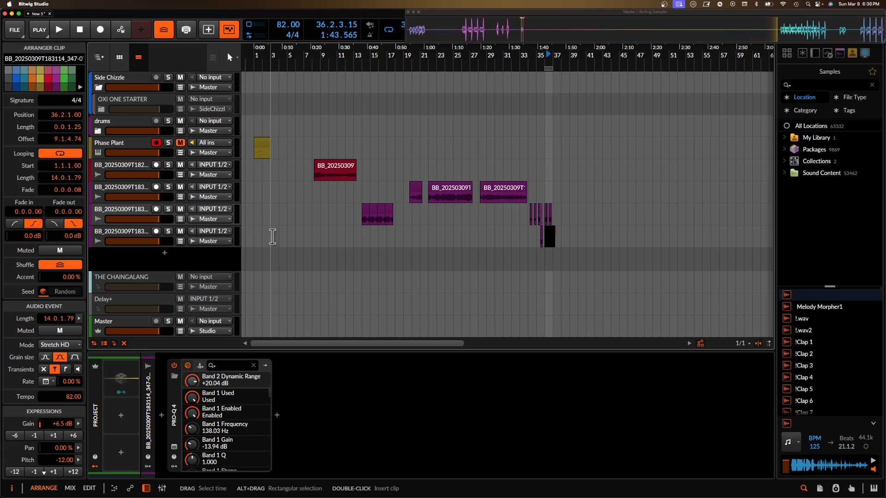
{"action": "scroll", "coordinate": [272, 237], "scroll_direction": "up", "scroll_amount": 3}
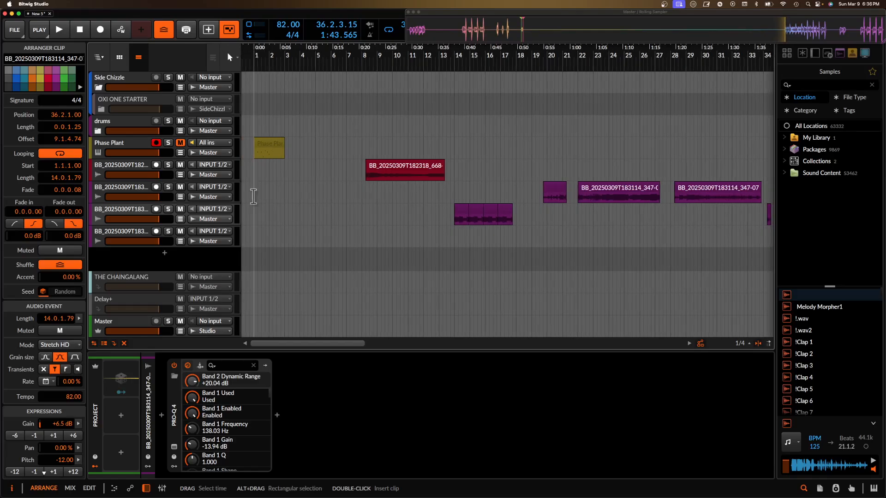
{"action": "left_click", "coordinate": [270, 145]}
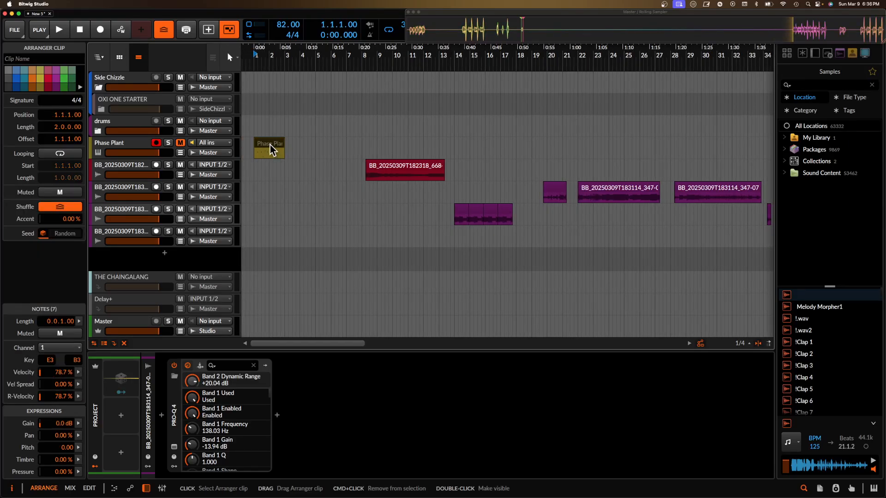
{"action": "left_click", "coordinate": [138, 285]}
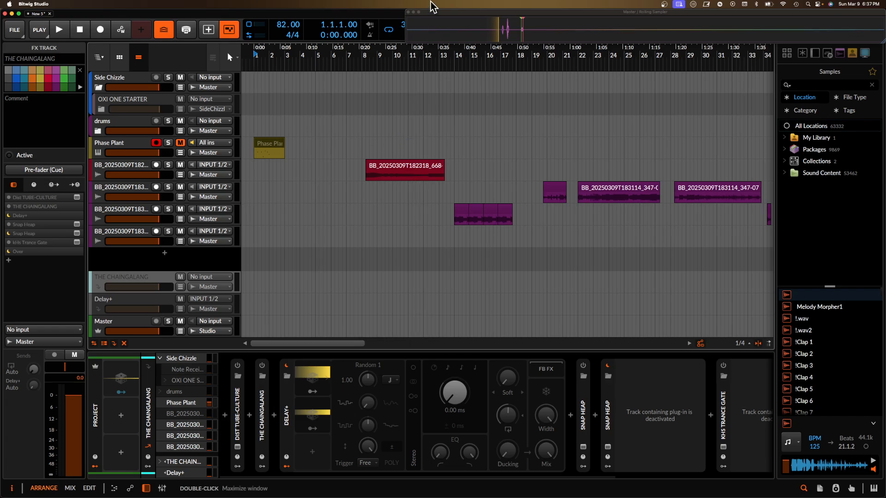
Step: Reposition the floating Rolling Sampler window above the arranger timeline
{"action": "left_click_drag", "start_coordinate": [445, 20], "coordinate": [258, 194]}
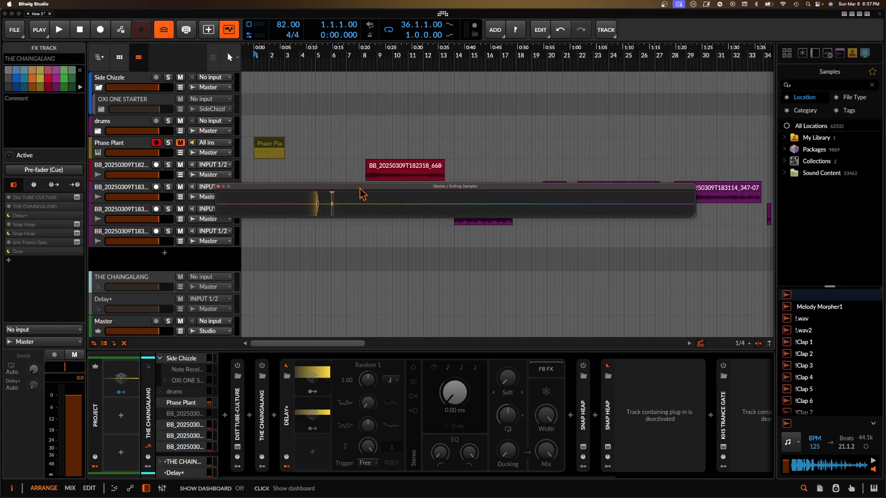
{"action": "left_click_drag", "start_coordinate": [363, 194], "coordinate": [429, 22]}
Step: Lower the gain of the long source clip starting at bar 22 to -11.4 dB
{"action": "scroll", "coordinate": [459, 265], "scroll_direction": "right", "scroll_amount": 5}
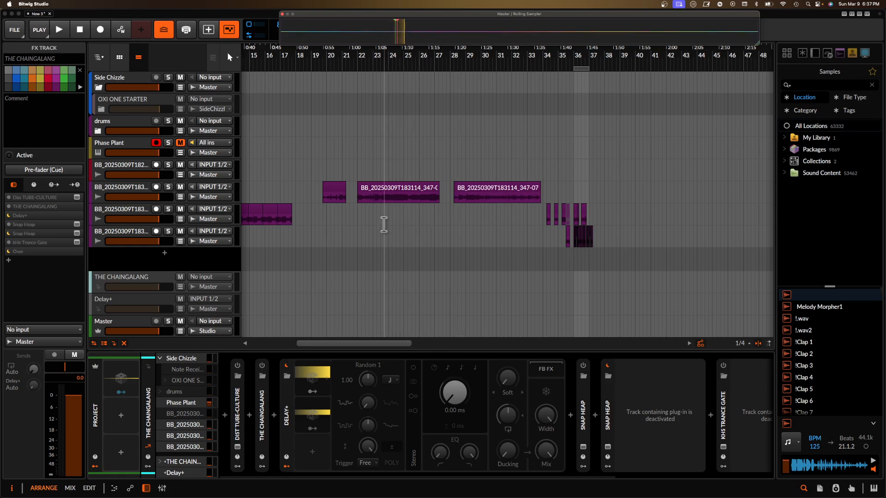
{"action": "double_click", "coordinate": [376, 189]}
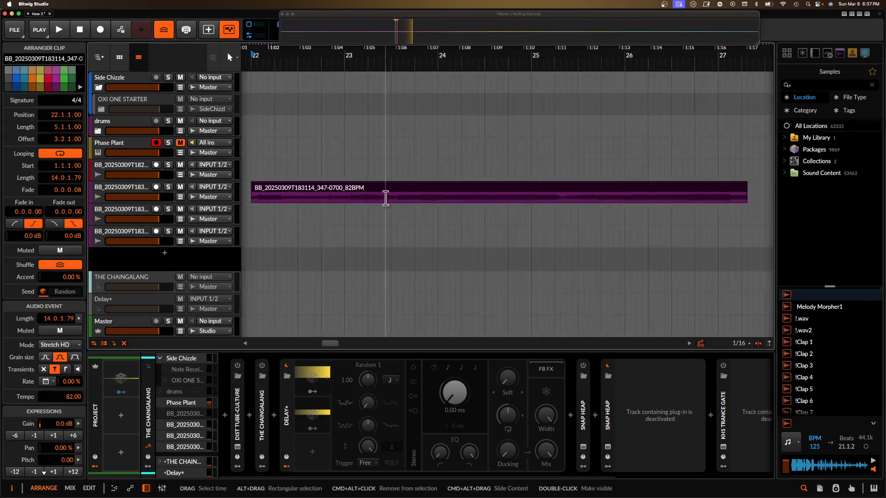
{"action": "scroll", "coordinate": [361, 196], "scroll_direction": "down", "scroll_amount": 2}
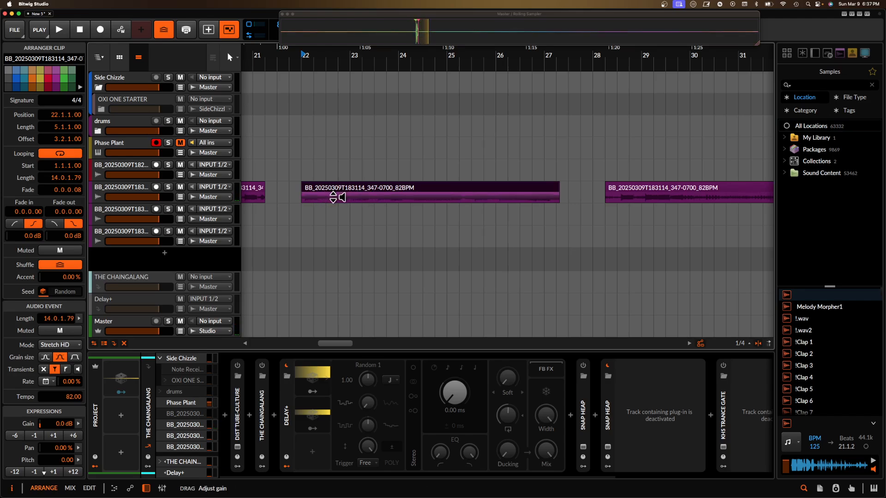
{"action": "left_click_drag", "start_coordinate": [333, 197], "coordinate": [336, 201]}
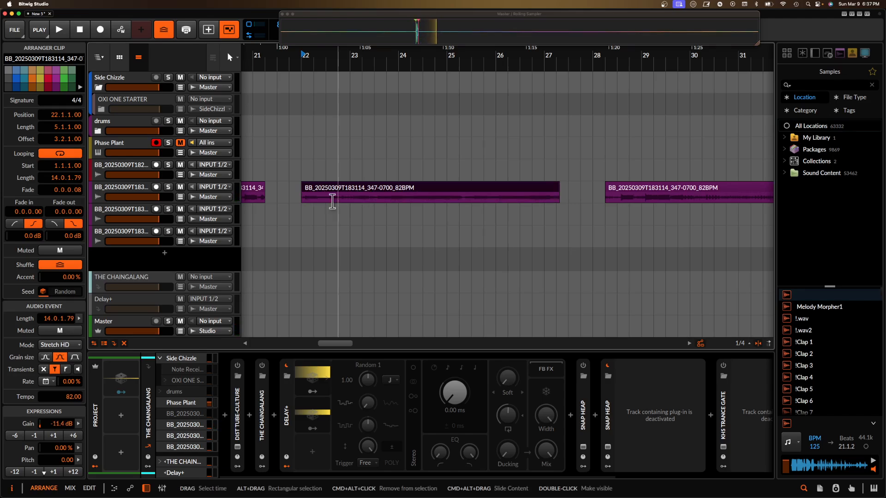
Step: Audition the bar 22 source clip from 22.4.1.00 and again from 23.3.1.00
{"action": "left_click", "coordinate": [338, 202]}
{"action": "key", "text": "space"}
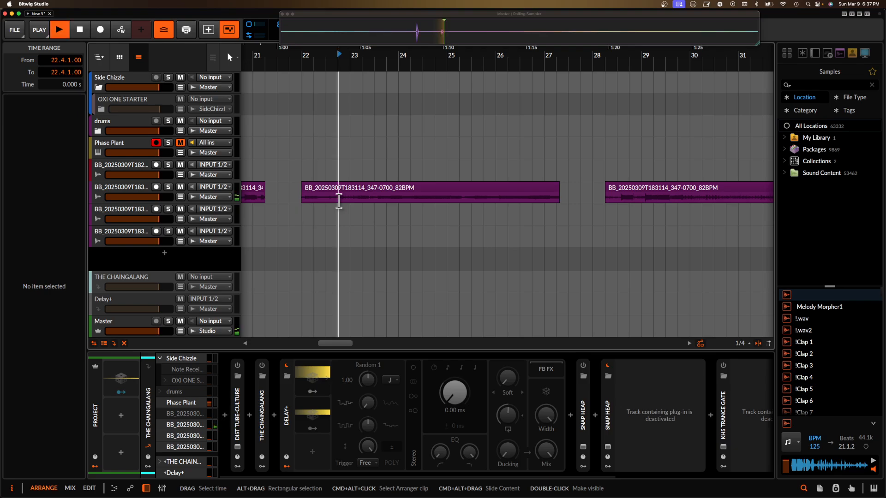
{"action": "scroll", "coordinate": [339, 201], "scroll_direction": "up", "scroll_amount": 3}
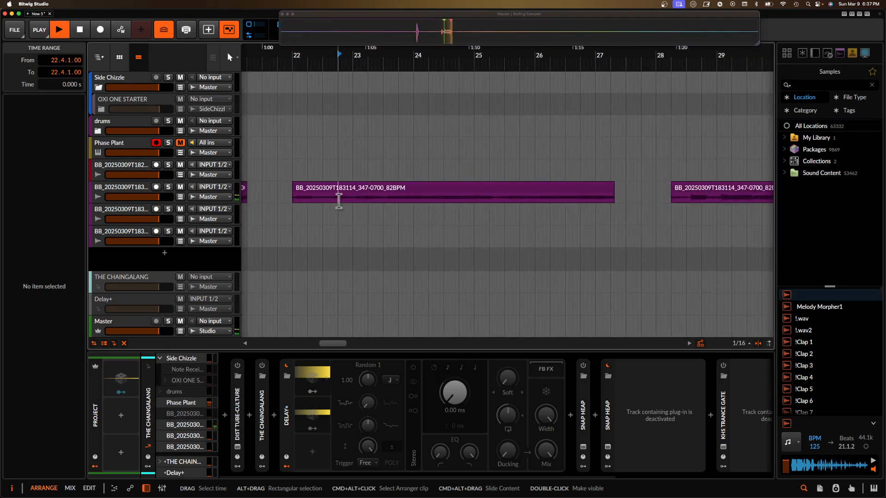
{"action": "scroll", "coordinate": [339, 201], "scroll_direction": "down", "scroll_amount": 3}
{"action": "left_click", "coordinate": [380, 200]}
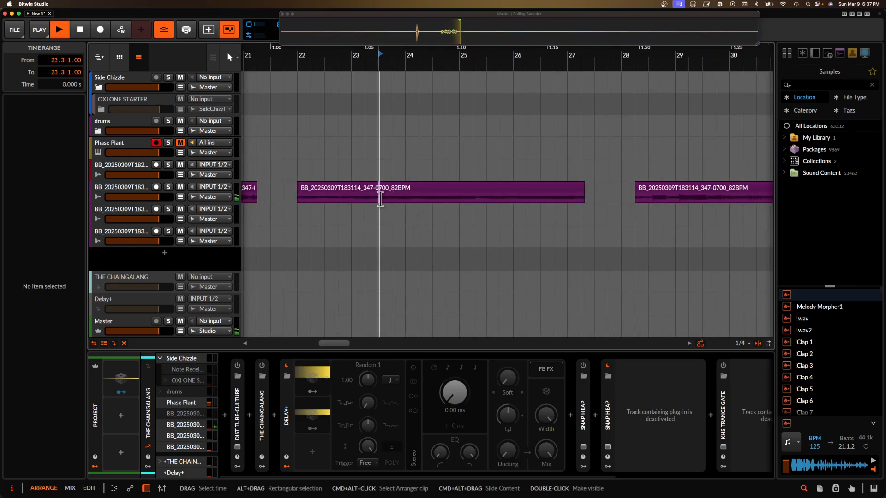
{"action": "scroll", "coordinate": [381, 200], "scroll_direction": "up", "scroll_amount": 5}
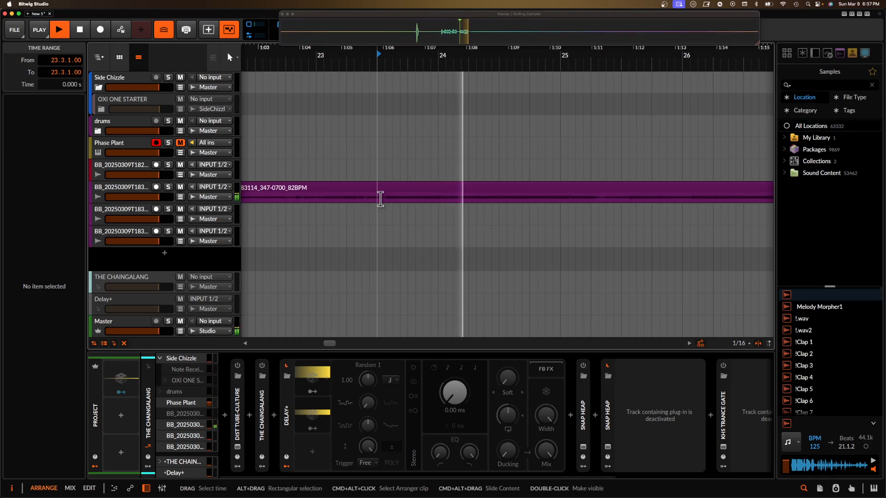
{"action": "scroll", "coordinate": [380, 200], "scroll_direction": "down", "scroll_amount": 3}
Step: Mark the passage from 24.2.3.00 to 25.2.2.00 in the bar 22 clip, with playback stopped
{"action": "left_click", "coordinate": [454, 199]}
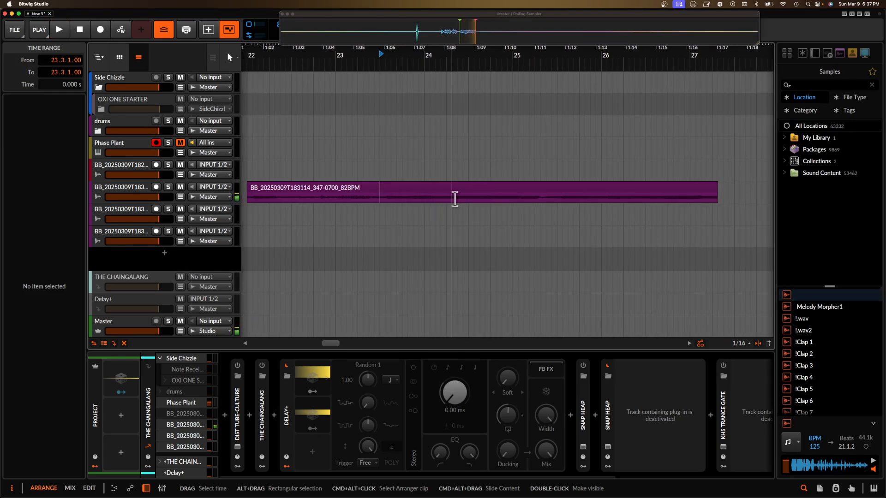
{"action": "left_click_drag", "start_coordinate": [457, 200], "coordinate": [540, 196]}
{"action": "key", "text": "space"}
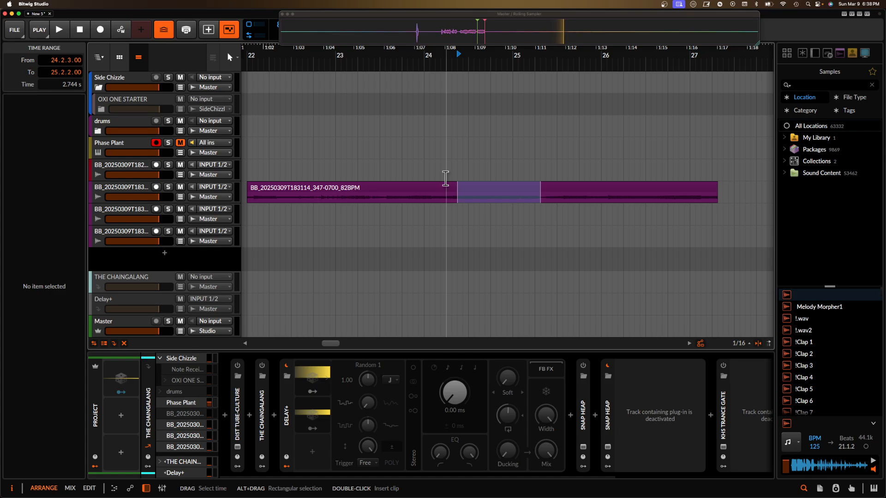
Step: Inspect the Delay+ effect track's device chain and activate the track
{"action": "scroll", "coordinate": [446, 178], "scroll_direction": "down", "scroll_amount": 8}
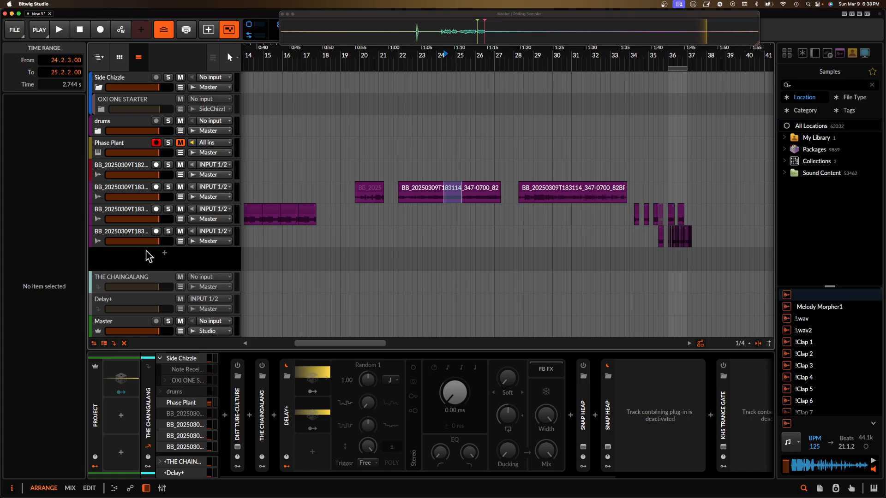
{"action": "left_click", "coordinate": [138, 306]}
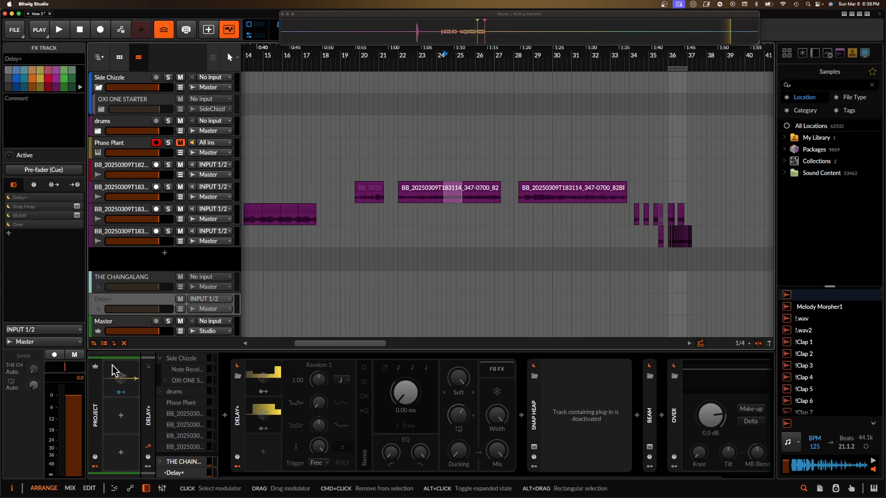
{"action": "left_click", "coordinate": [139, 236]}
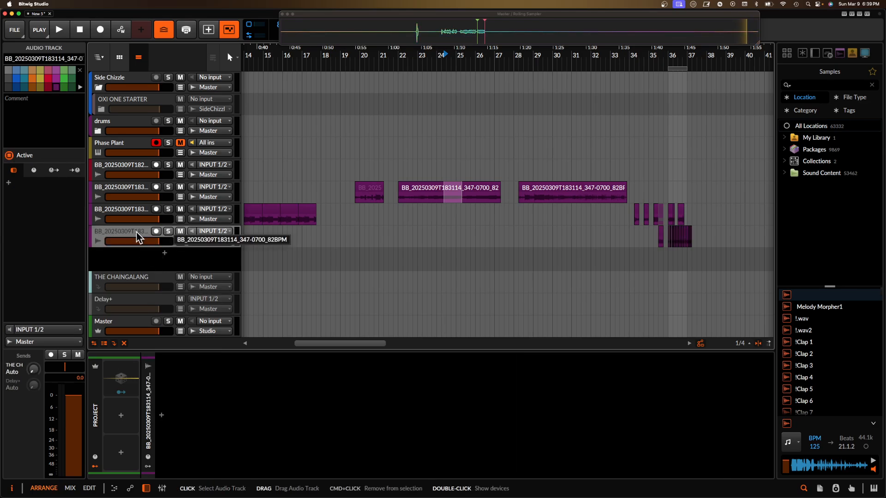
{"action": "left_click", "coordinate": [131, 300]}
{"action": "key", "text": "alt+a"}
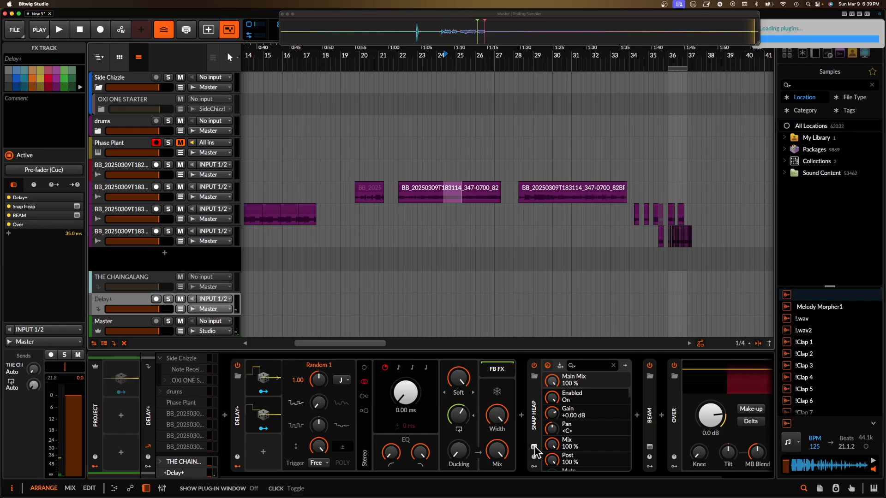
Step: Open Snap Heap on the Delay+ track, look through its user and factory preset folders, and close the plug-in window
{"action": "left_click", "coordinate": [534, 448]}
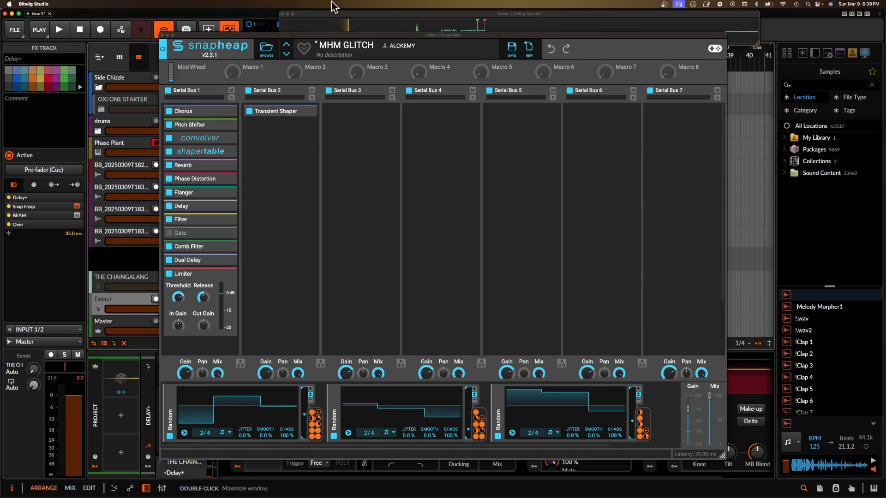
{"action": "left_click", "coordinate": [266, 48]}
{"action": "scroll", "coordinate": [217, 198], "scroll_direction": "down", "scroll_amount": 3}
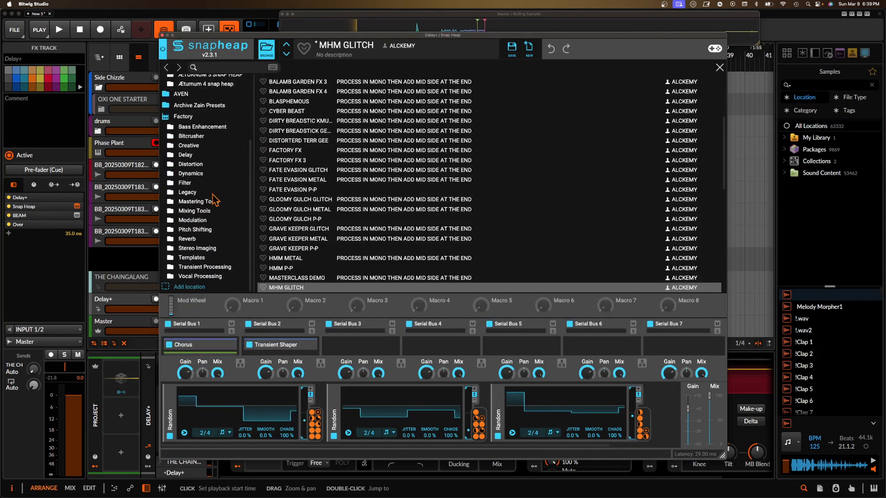
{"action": "scroll", "coordinate": [216, 222], "scroll_direction": "up", "scroll_amount": 2}
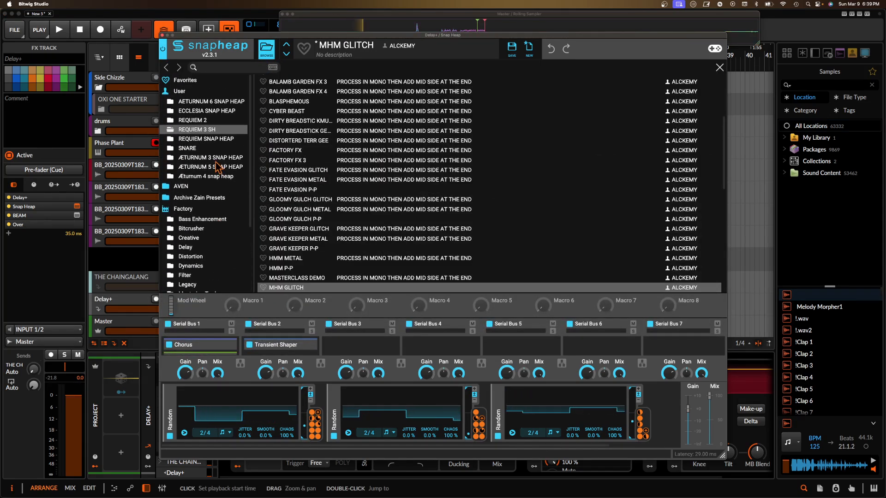
{"action": "left_click", "coordinate": [181, 90]}
{"action": "scroll", "coordinate": [192, 99], "scroll_direction": "down", "scroll_amount": 5}
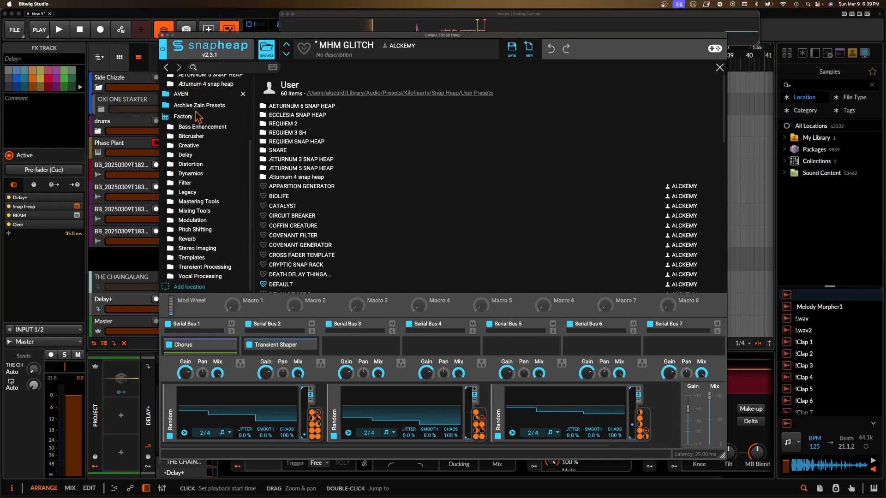
{"action": "scroll", "coordinate": [184, 152], "scroll_direction": "up", "scroll_amount": 5}
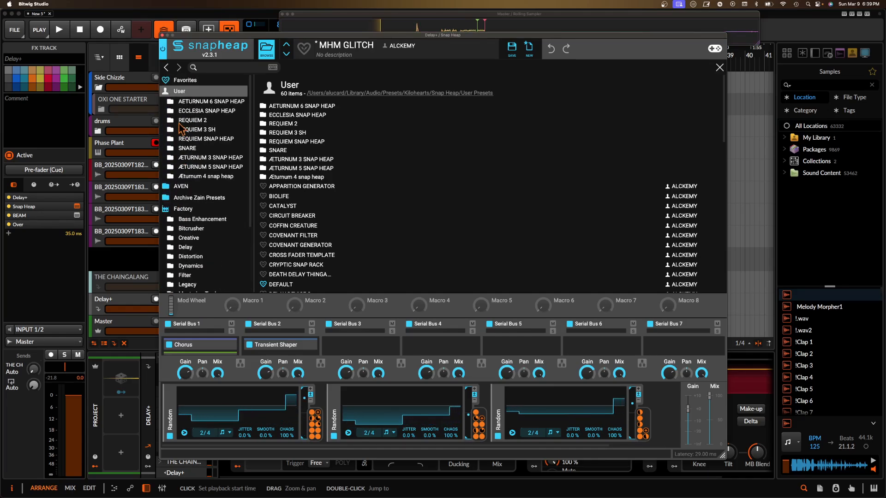
{"action": "scroll", "coordinate": [182, 139], "scroll_direction": "down", "scroll_amount": 5}
{"action": "scroll", "coordinate": [183, 134], "scroll_direction": "up", "scroll_amount": 5}
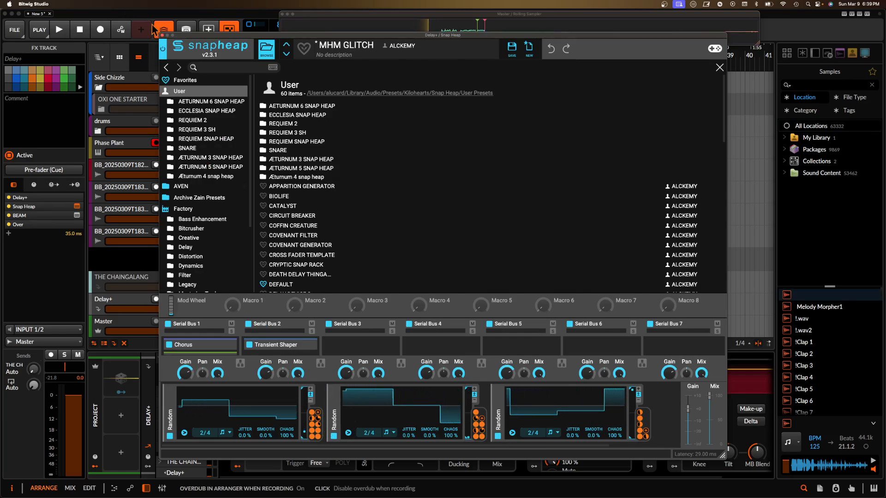
{"action": "left_click", "coordinate": [162, 36]}
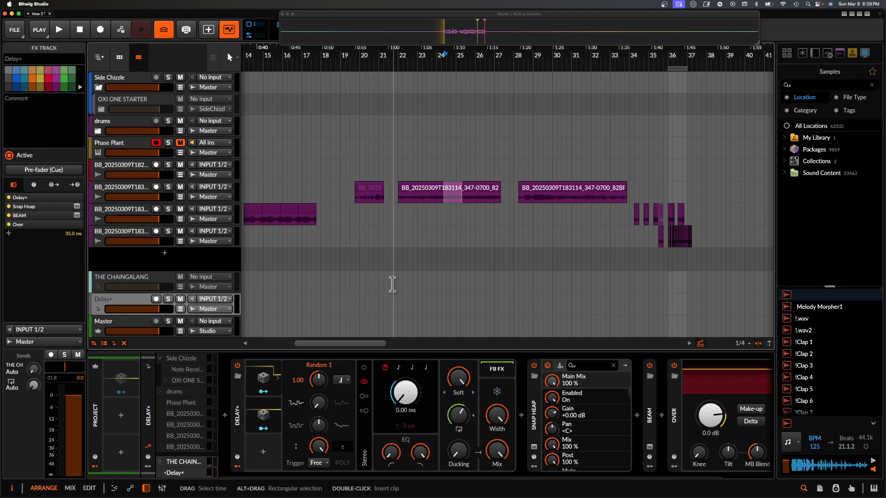
{"action": "scroll", "coordinate": [392, 285], "scroll_direction": "up", "scroll_amount": 2}
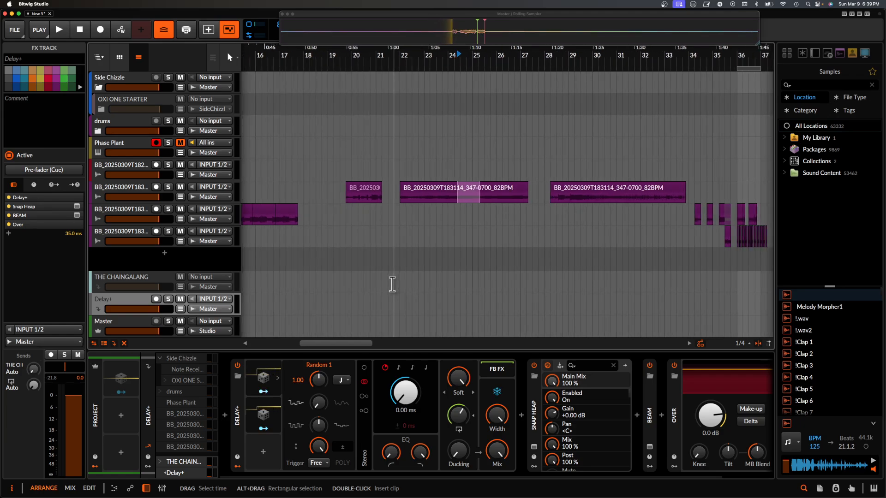